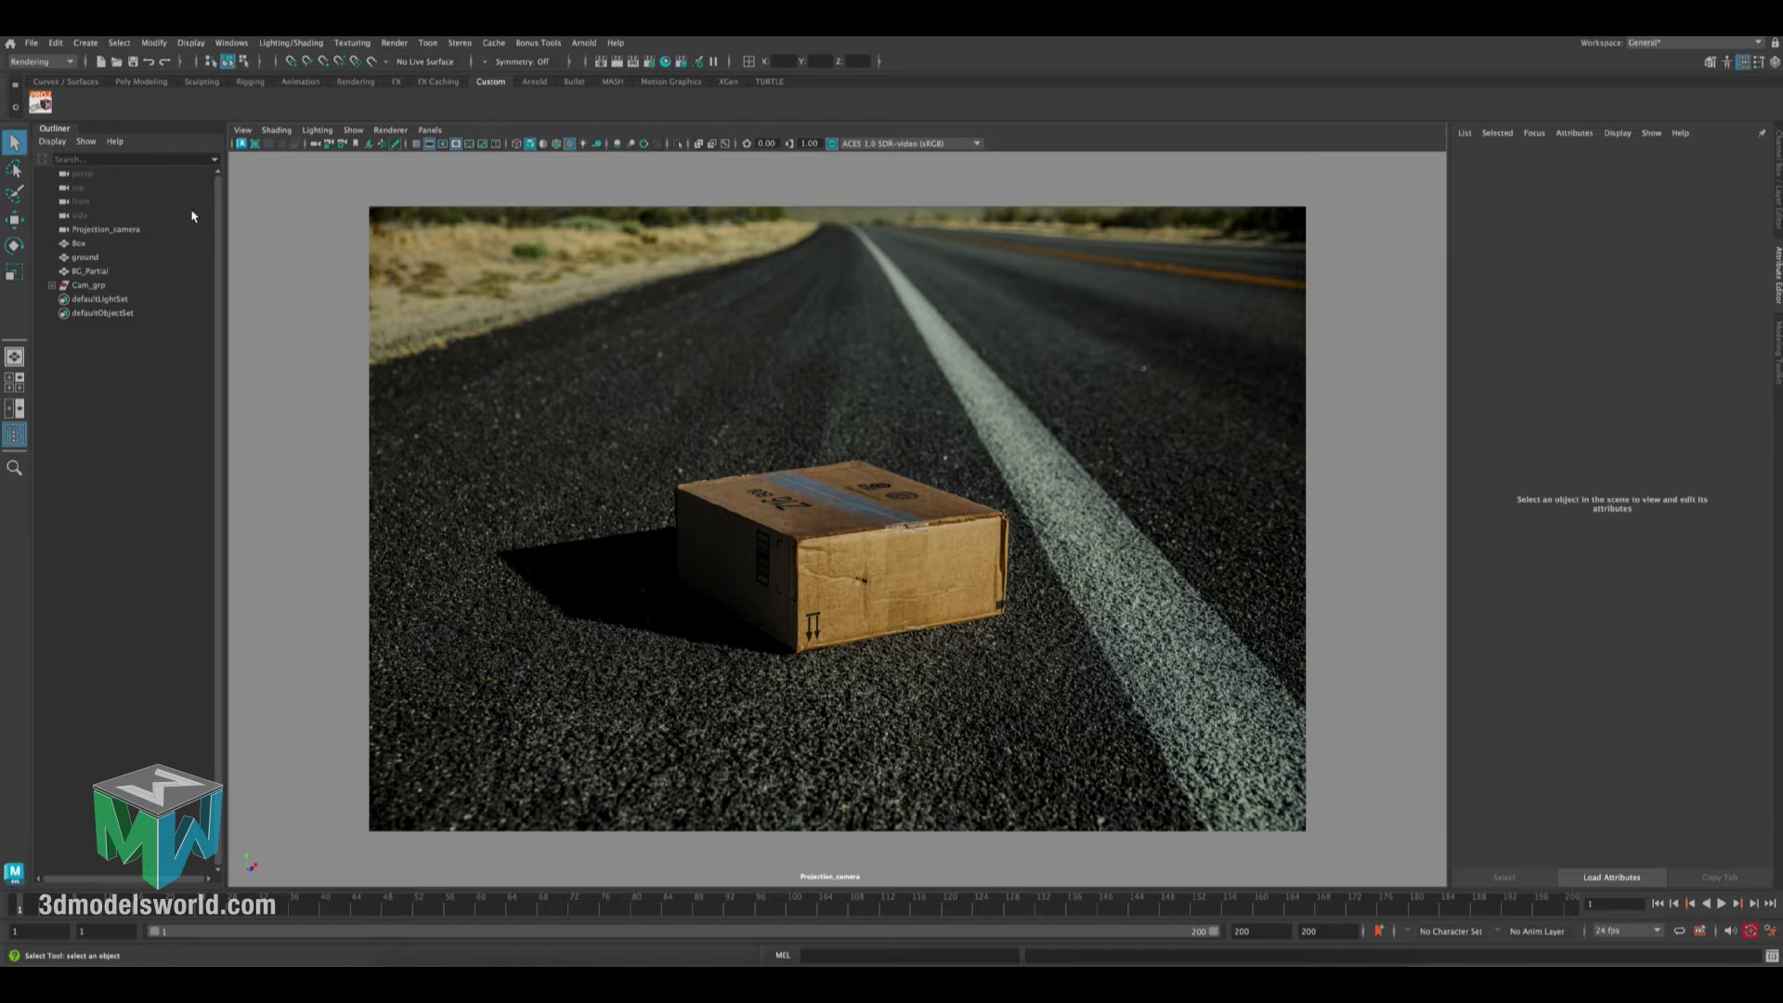
Open Projection_camera's imagePlaneShape1 to review the road photo file, Fit Best and depth 10000
left_click(116, 229)
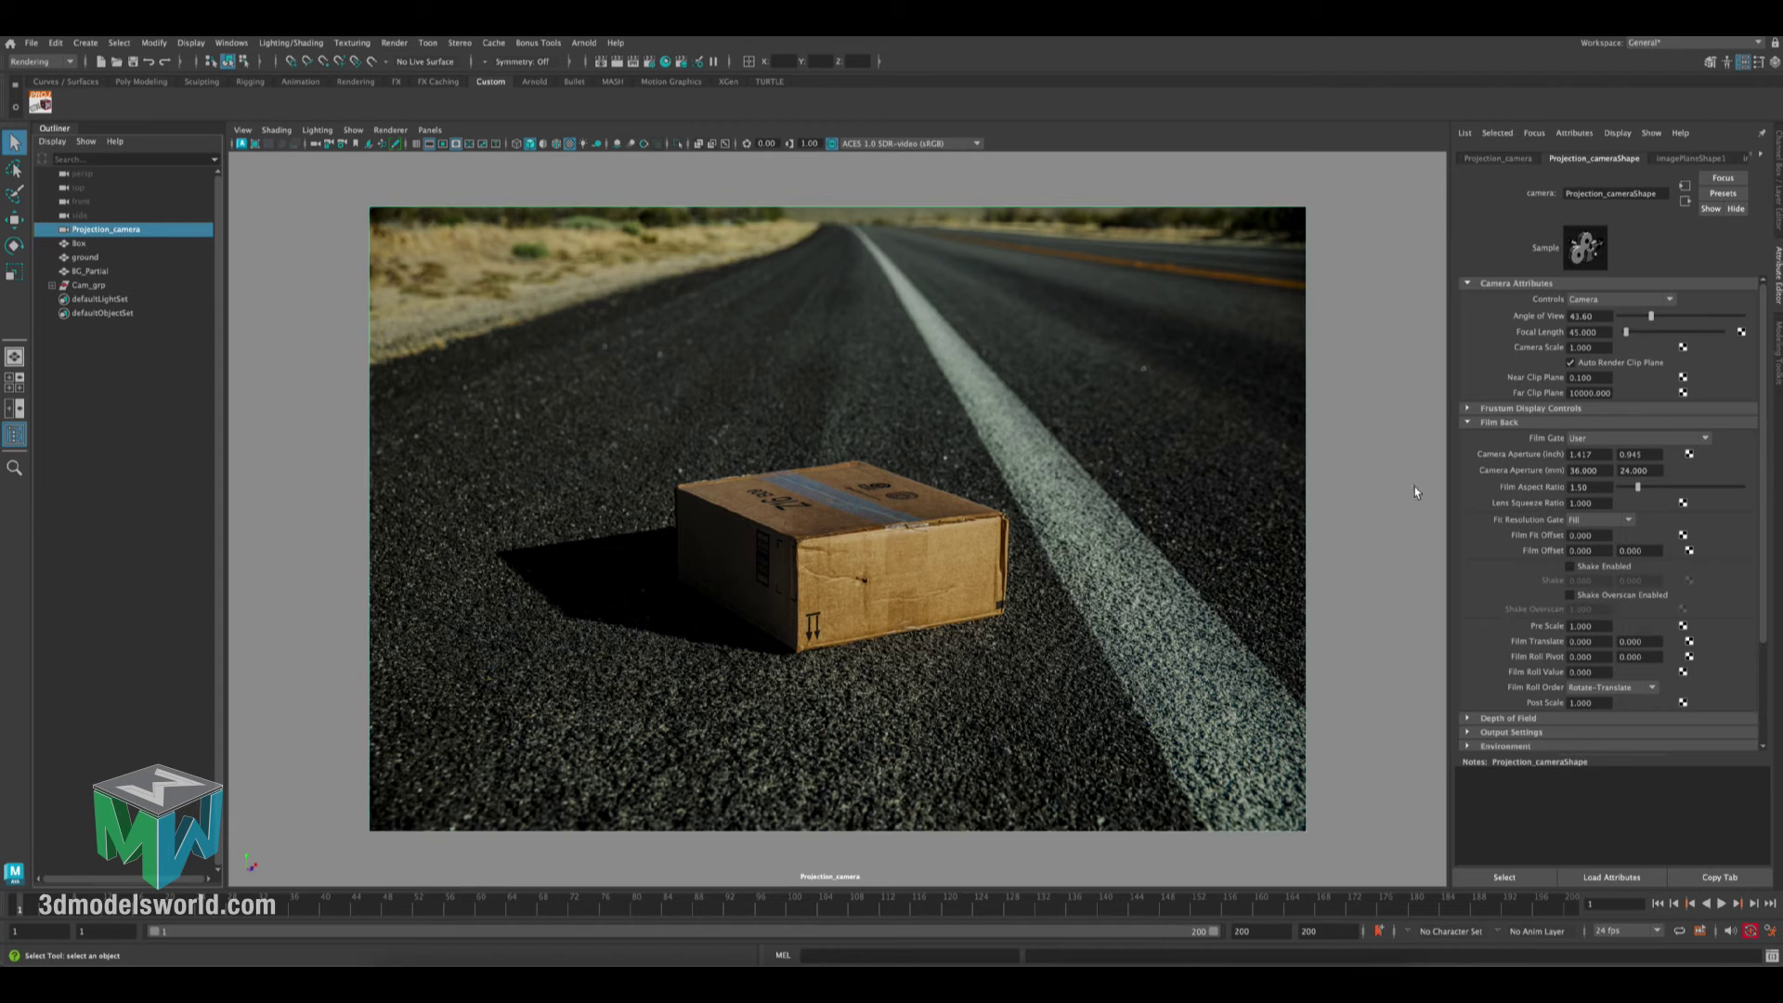
scroll(1756, 473, "down", 3)
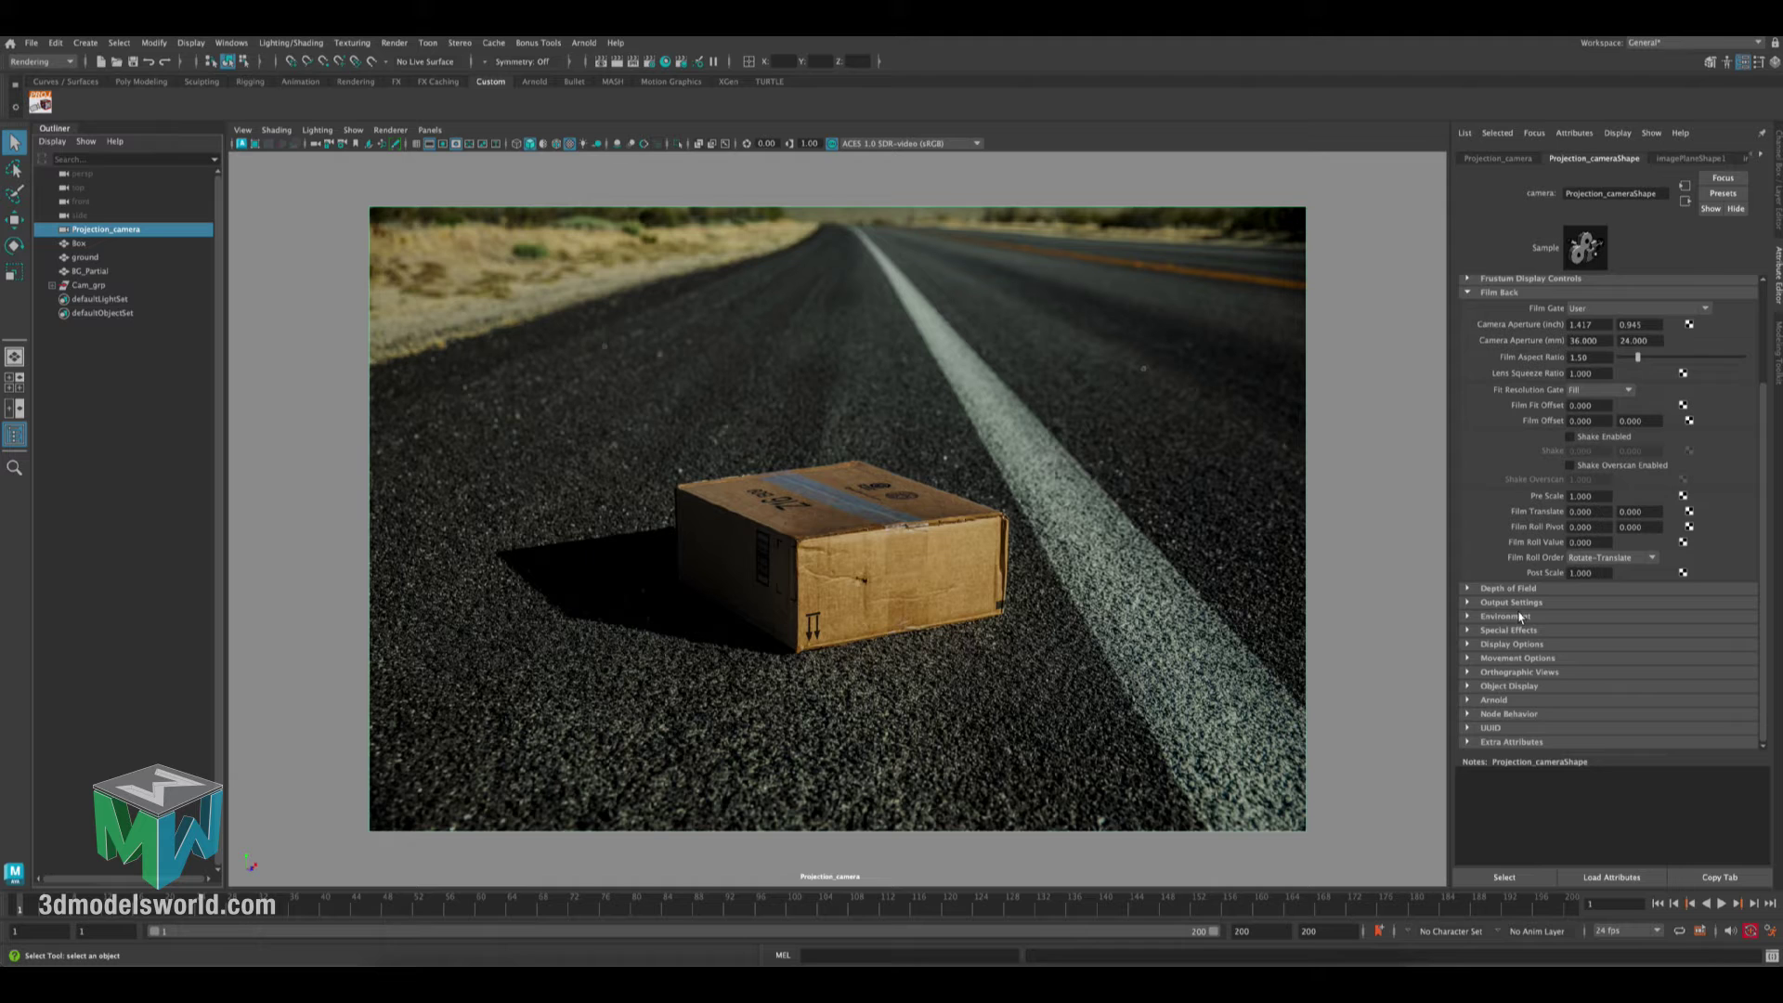
left_click(1506, 616)
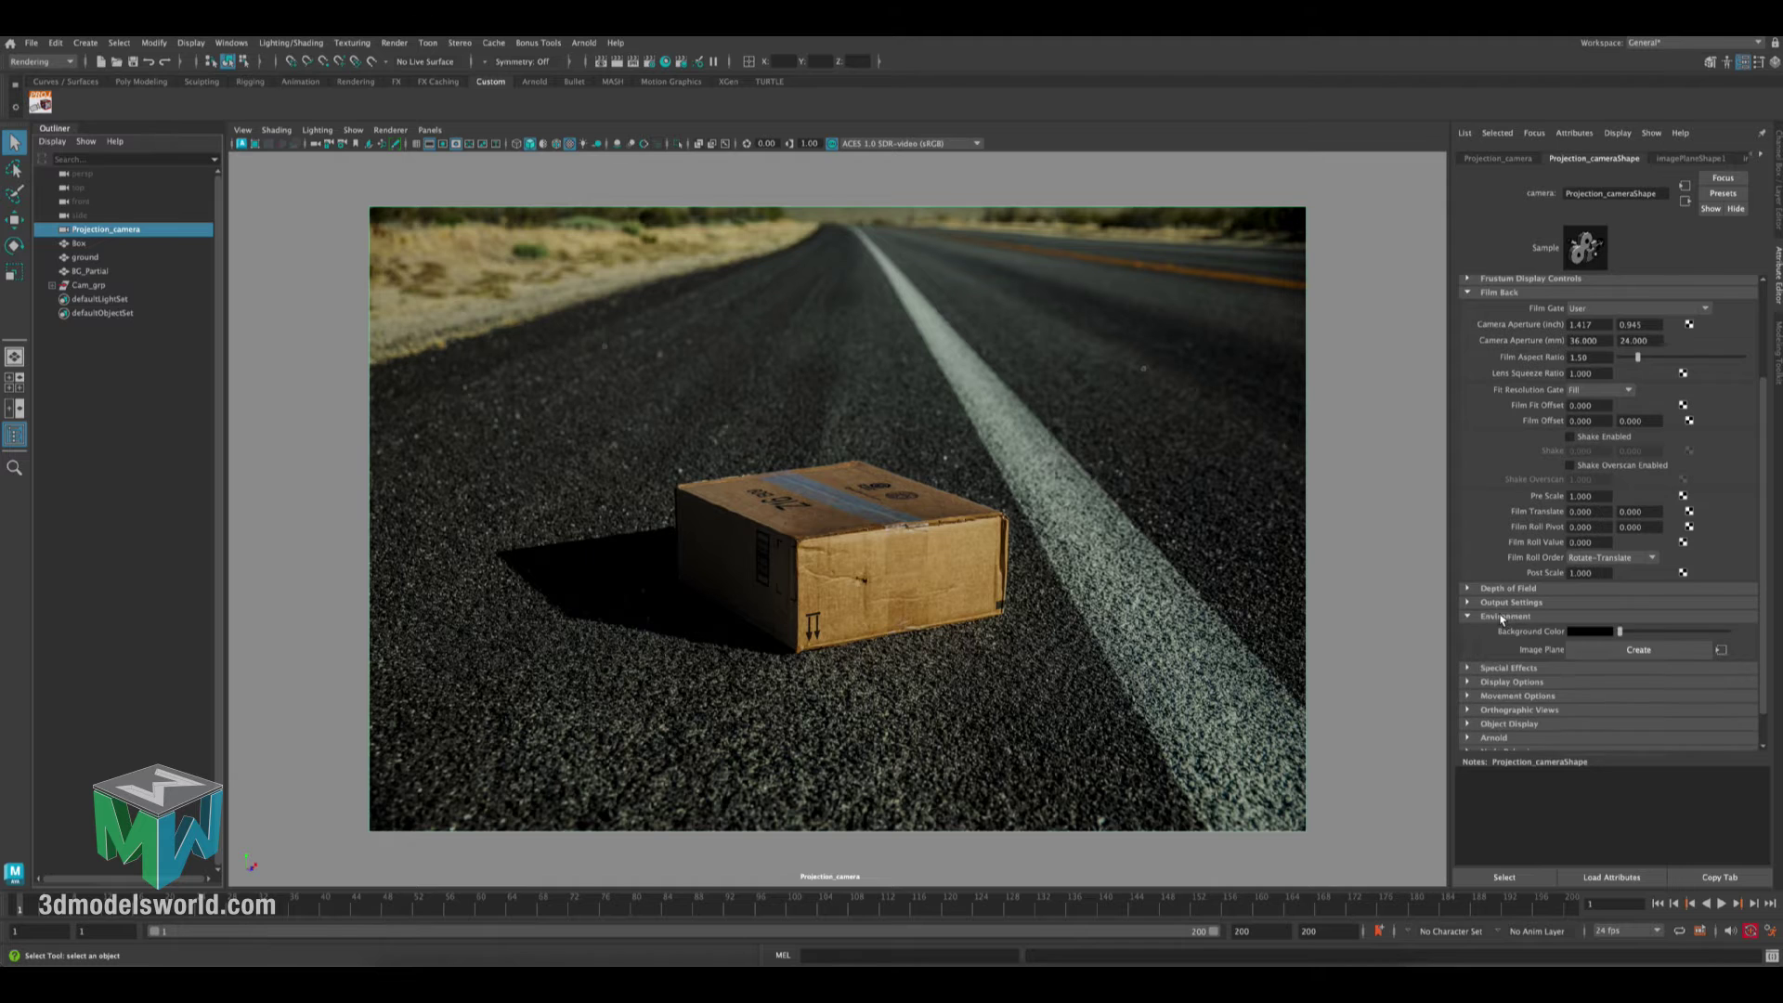
left_click(1728, 655)
scroll(1760, 473, "down", 2)
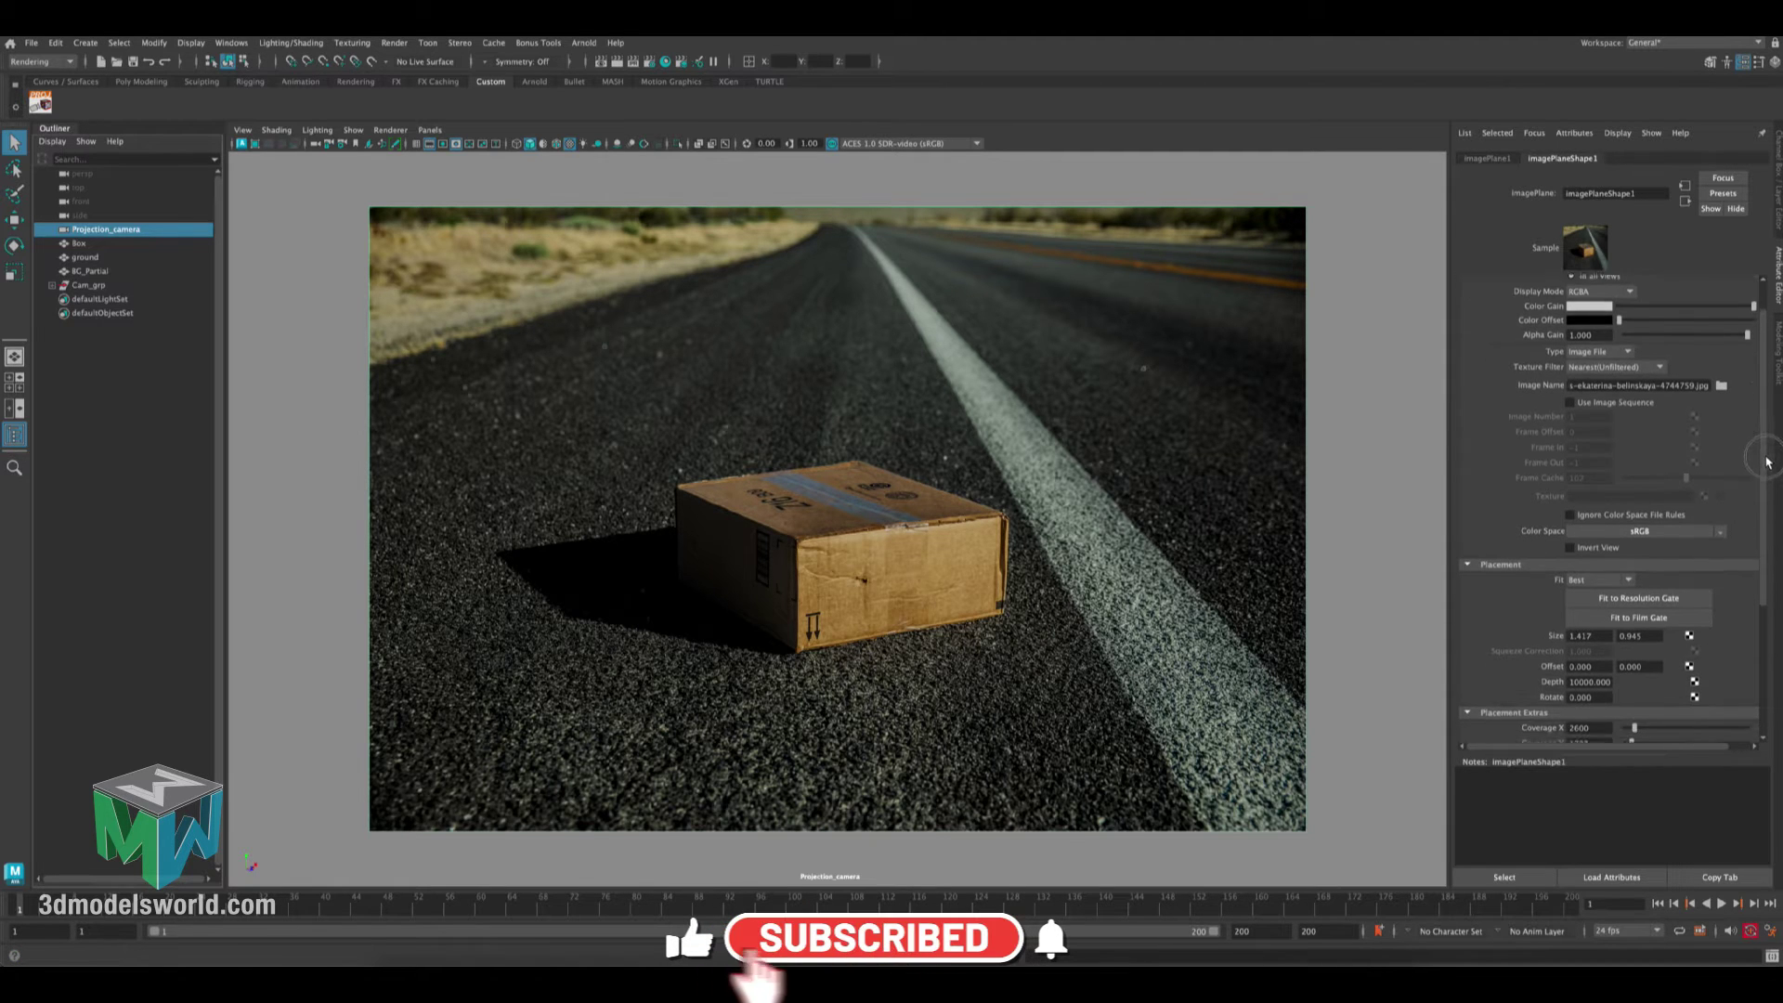
scroll(1770, 475, "down", 4)
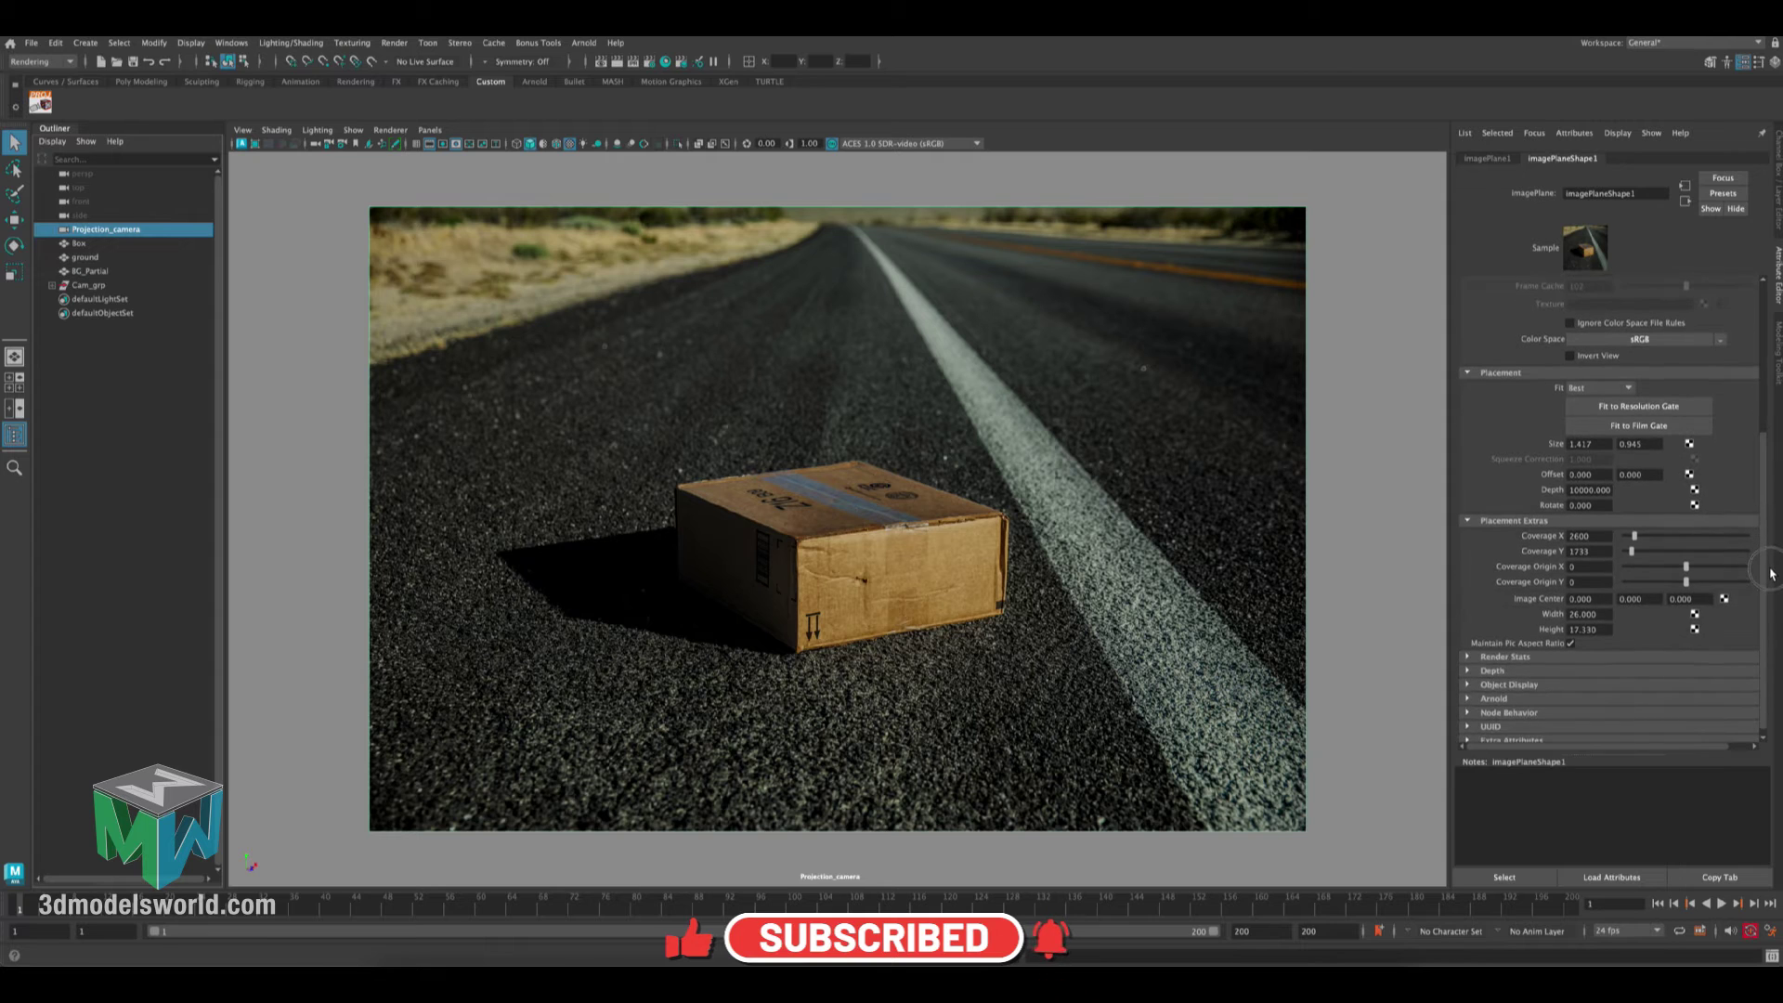
scroll(1769, 546, "up", 4)
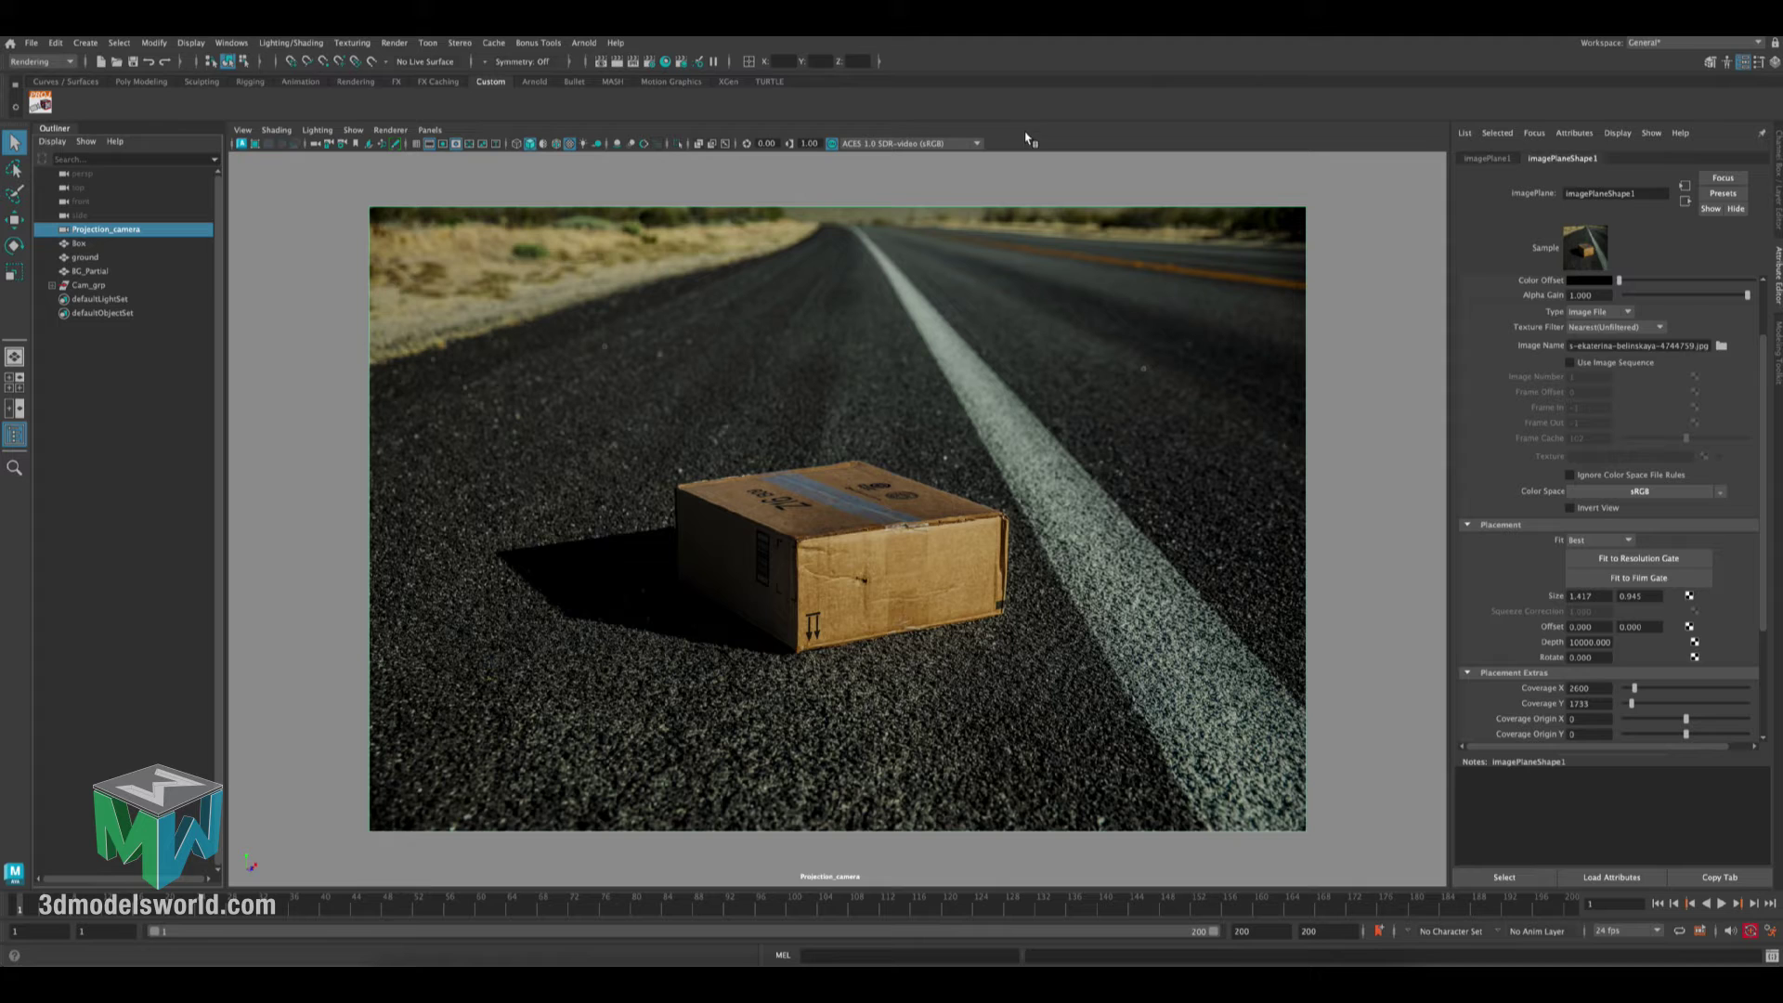
left_click(897, 438)
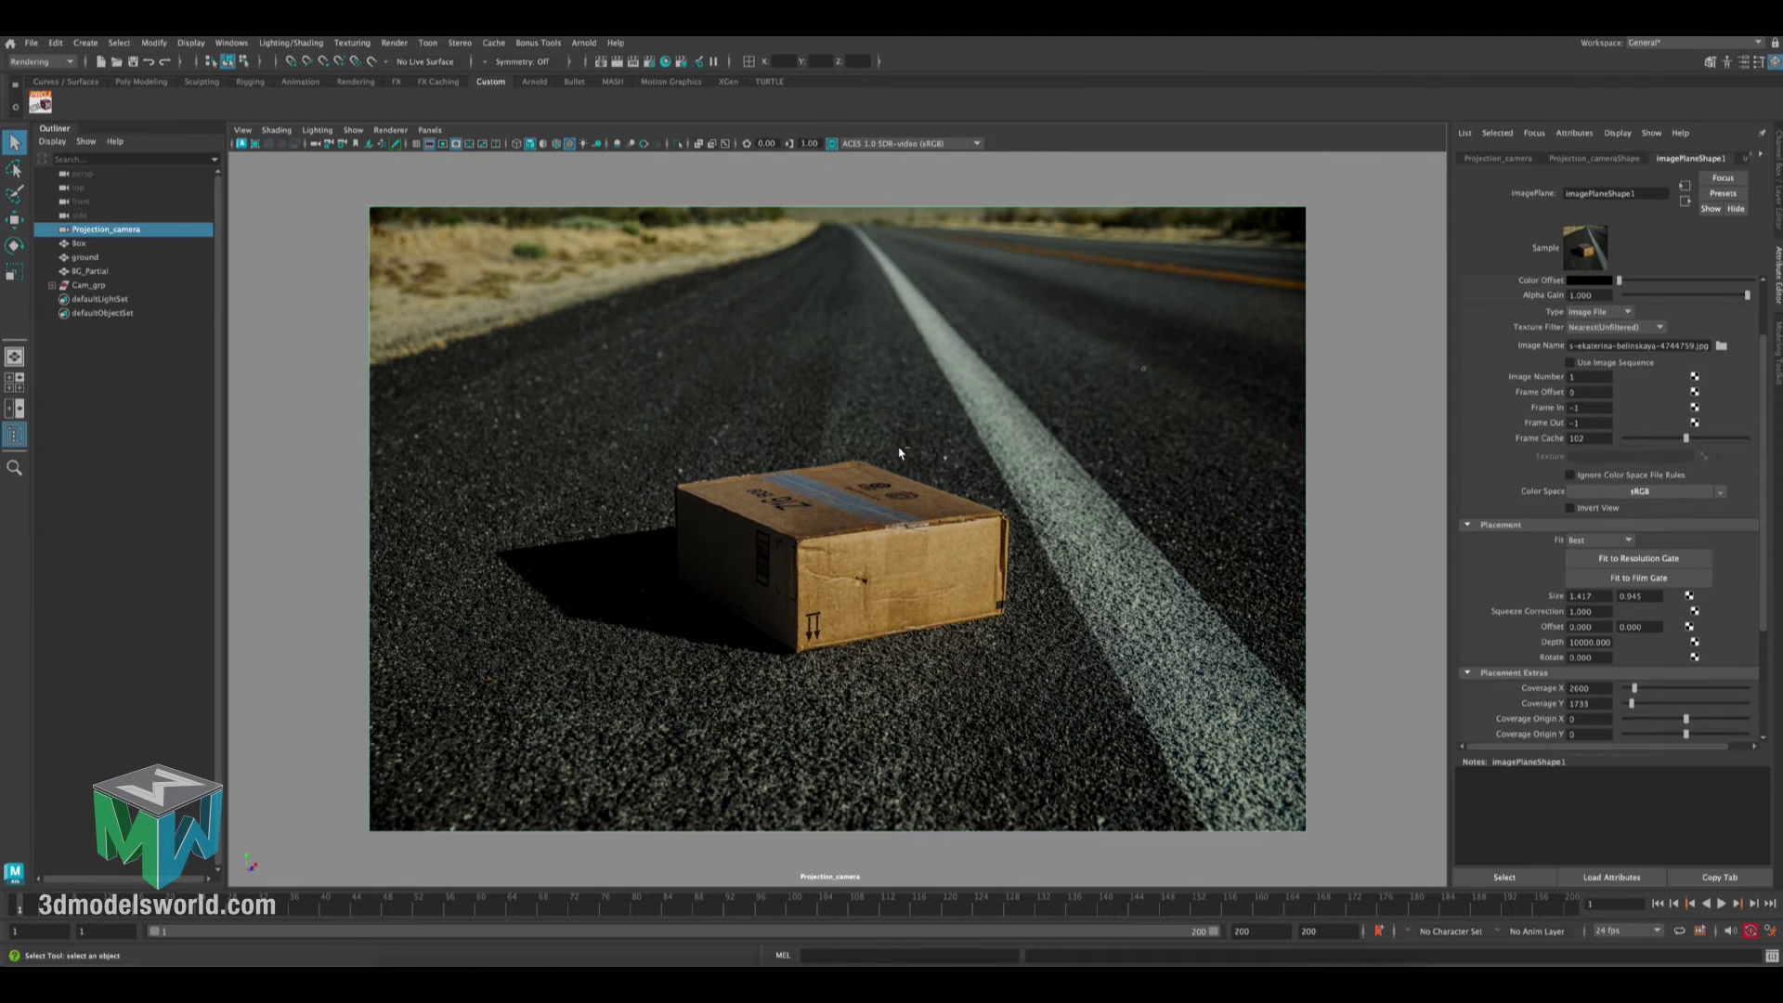
Show the Channel Box and enable Show > Polygons in the camera view
key("ctrl+a")
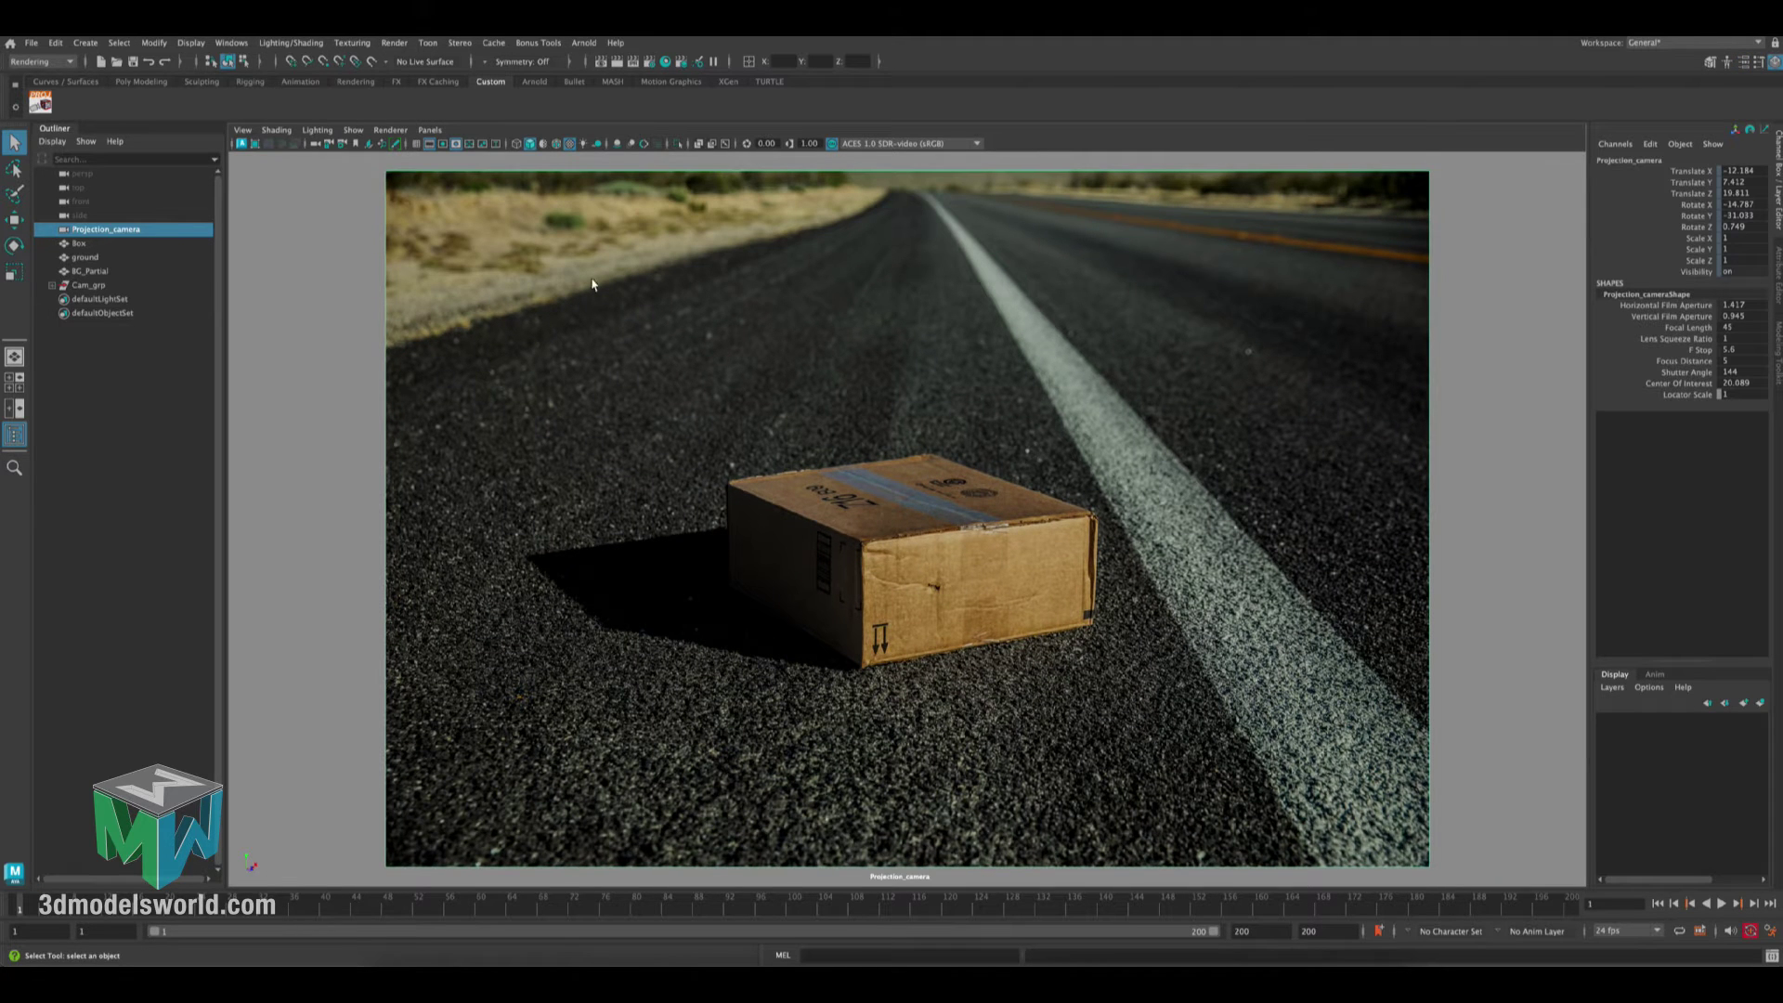
left_click(353, 130)
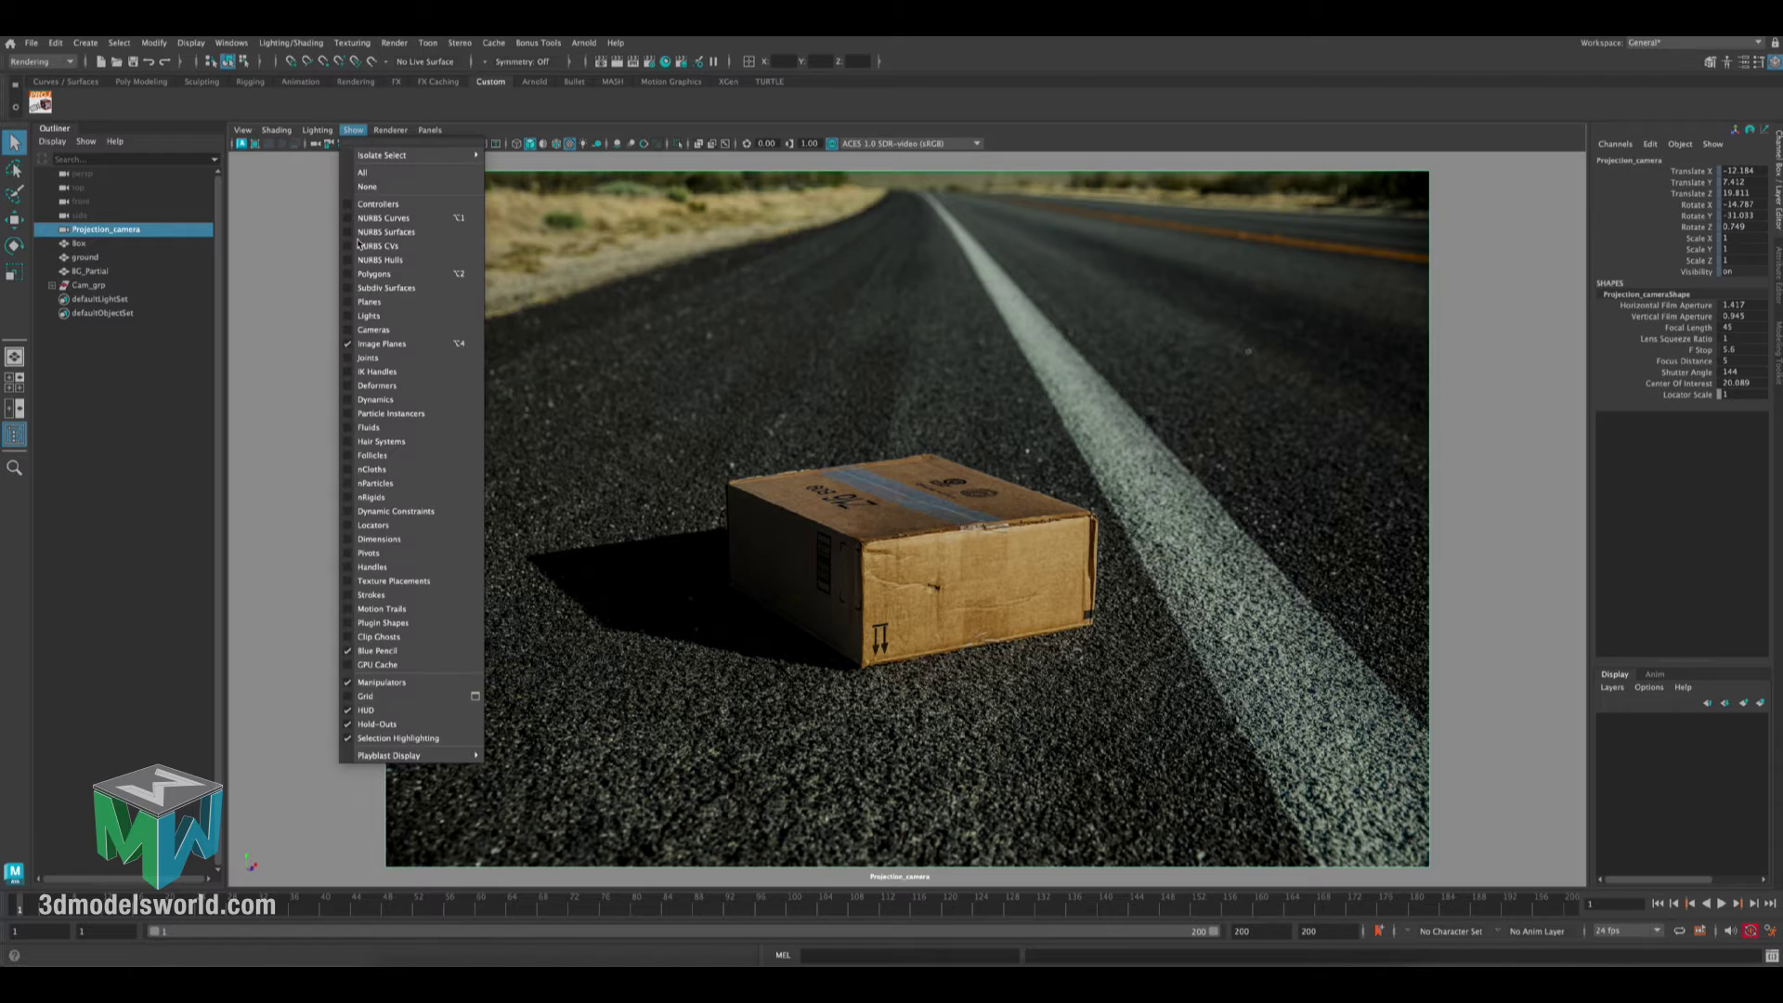
left_click(394, 275)
Select Box, then ground, and cycle wireframe, shaded and textured display modes
left_click(901, 539)
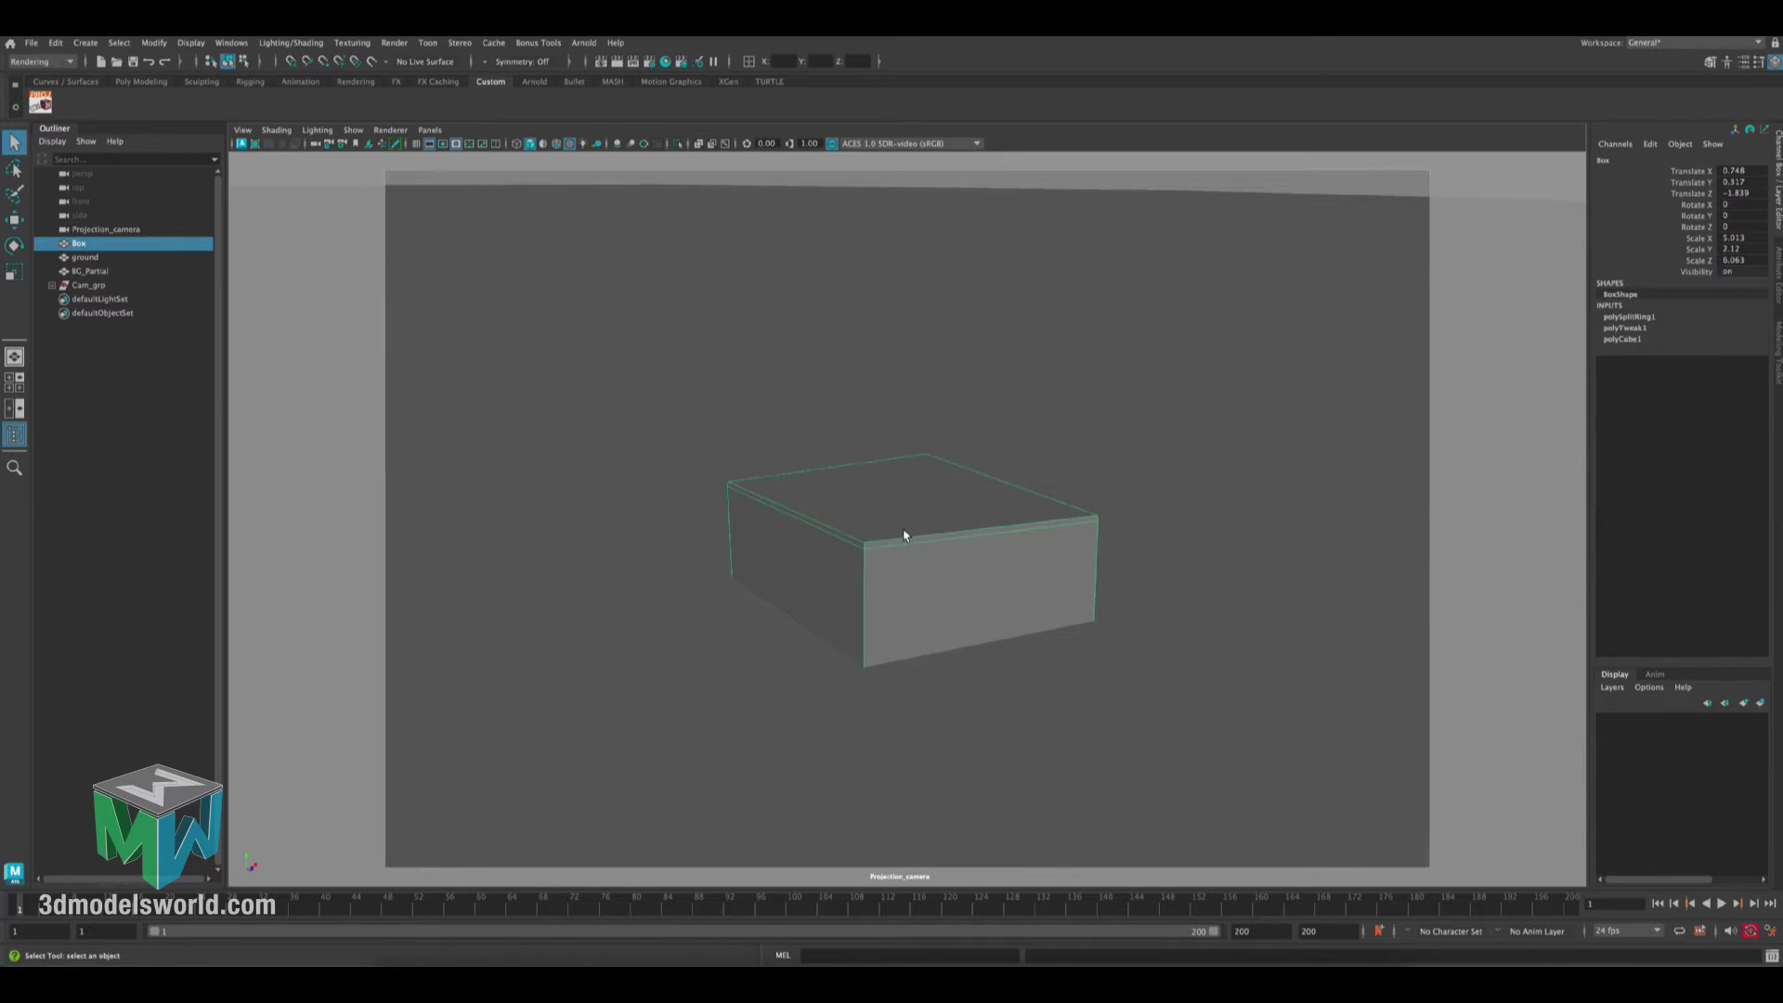
left_click(758, 394)
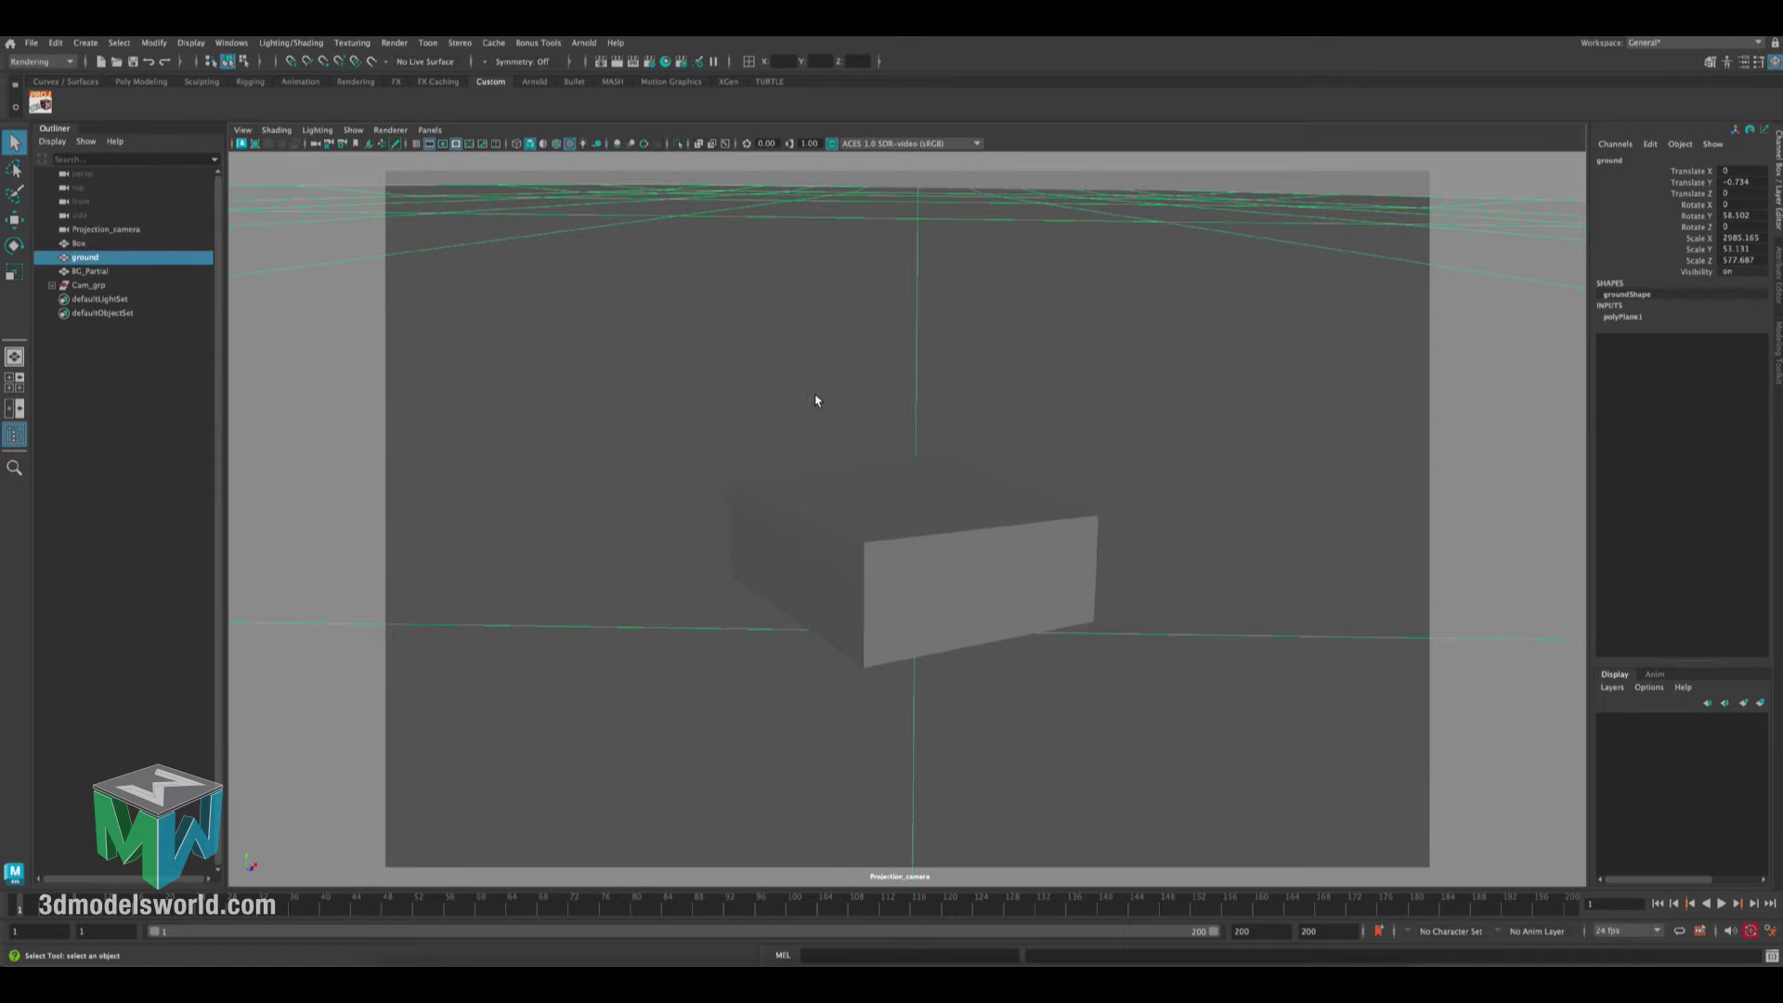
key("4")
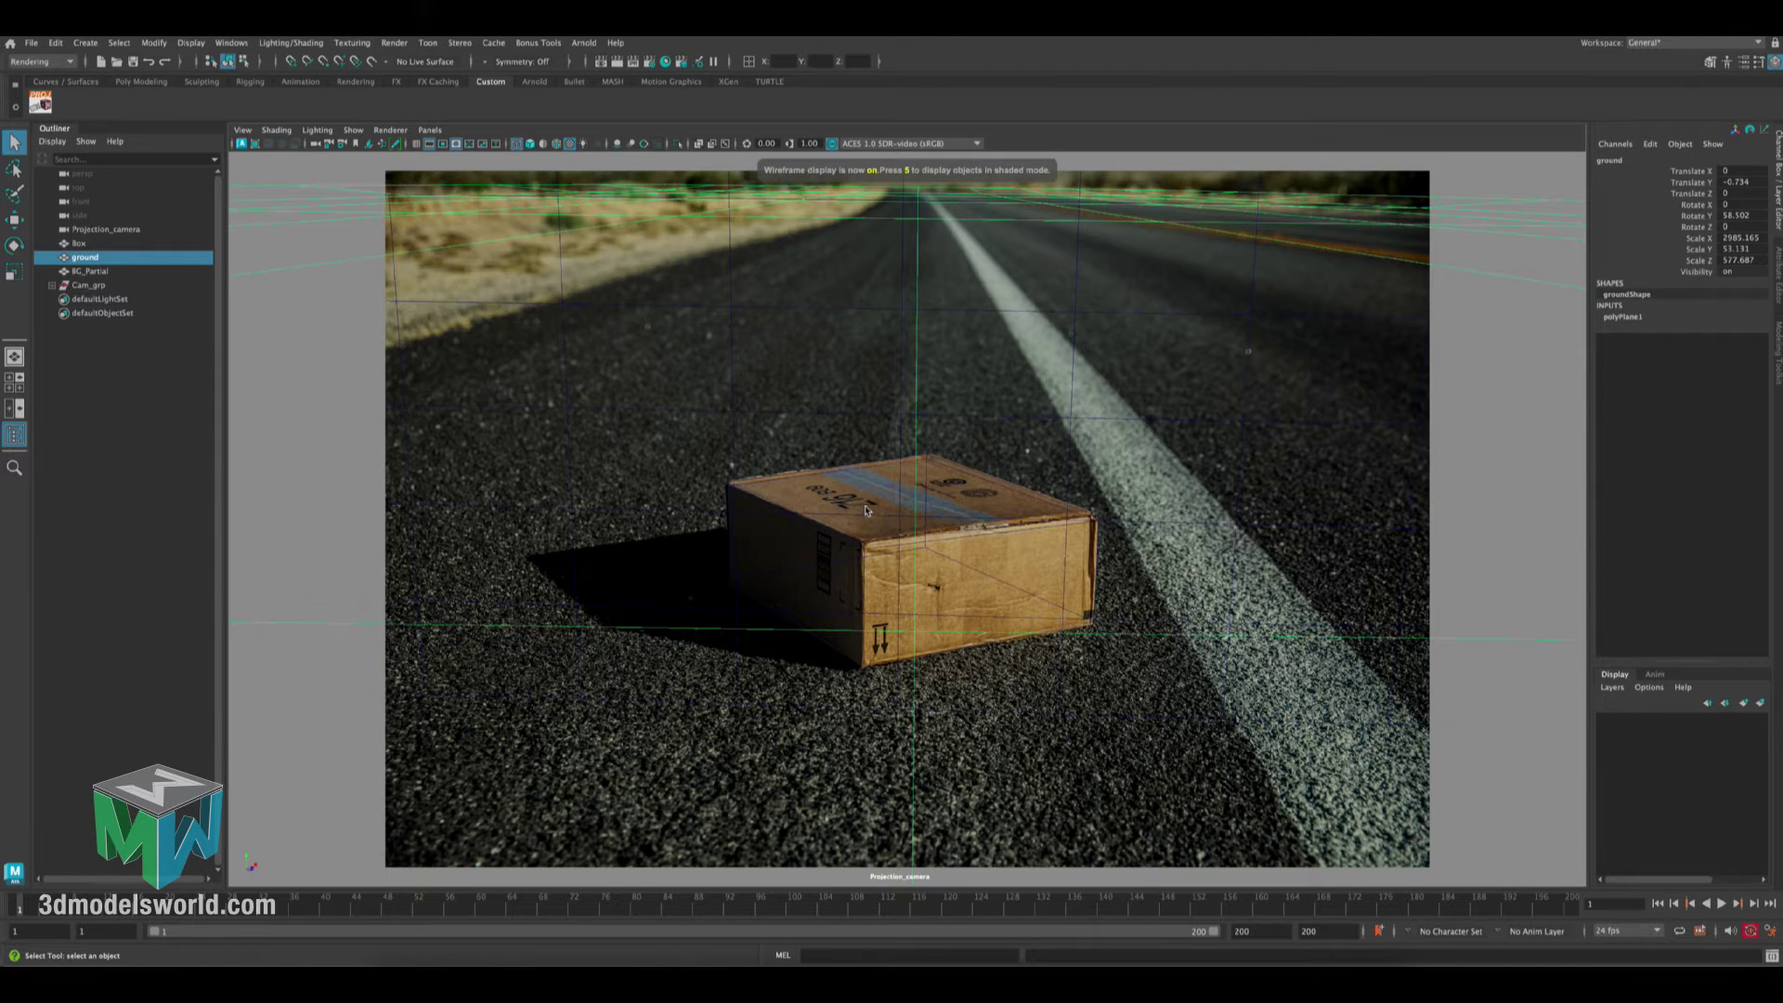
key("5")
key("6")
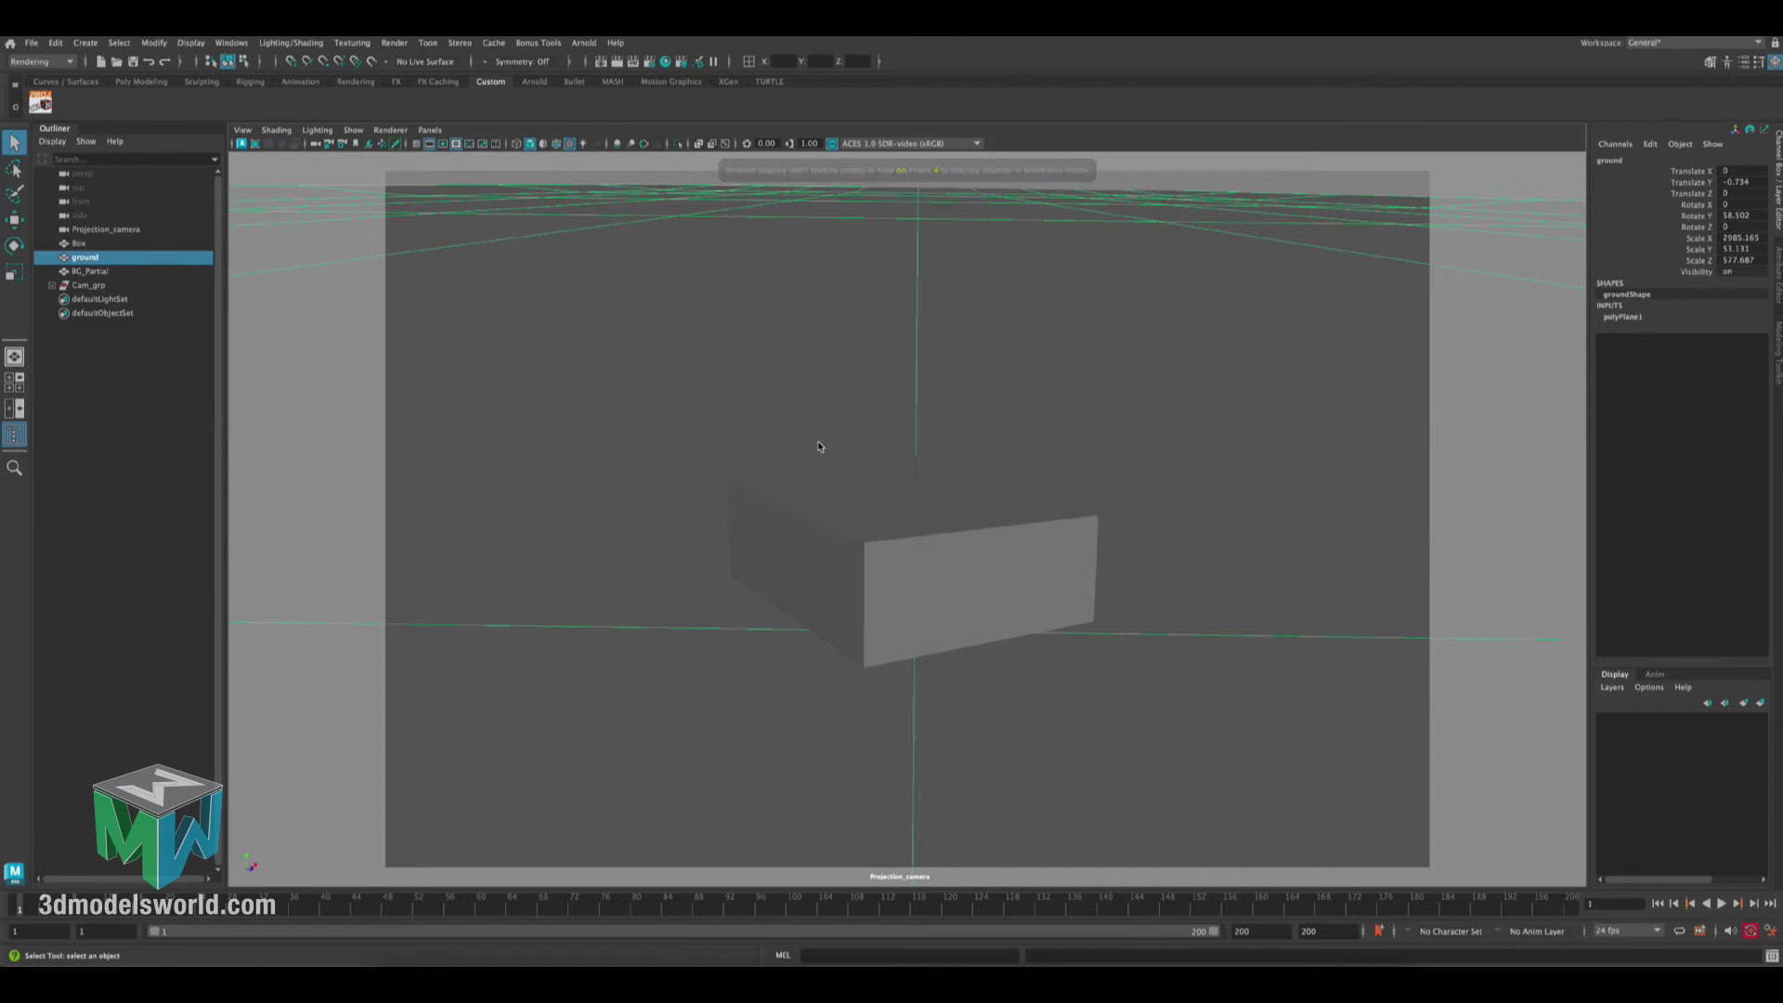
Launch the ProjShader tool and split into perspective and camera views
left_click(41, 104)
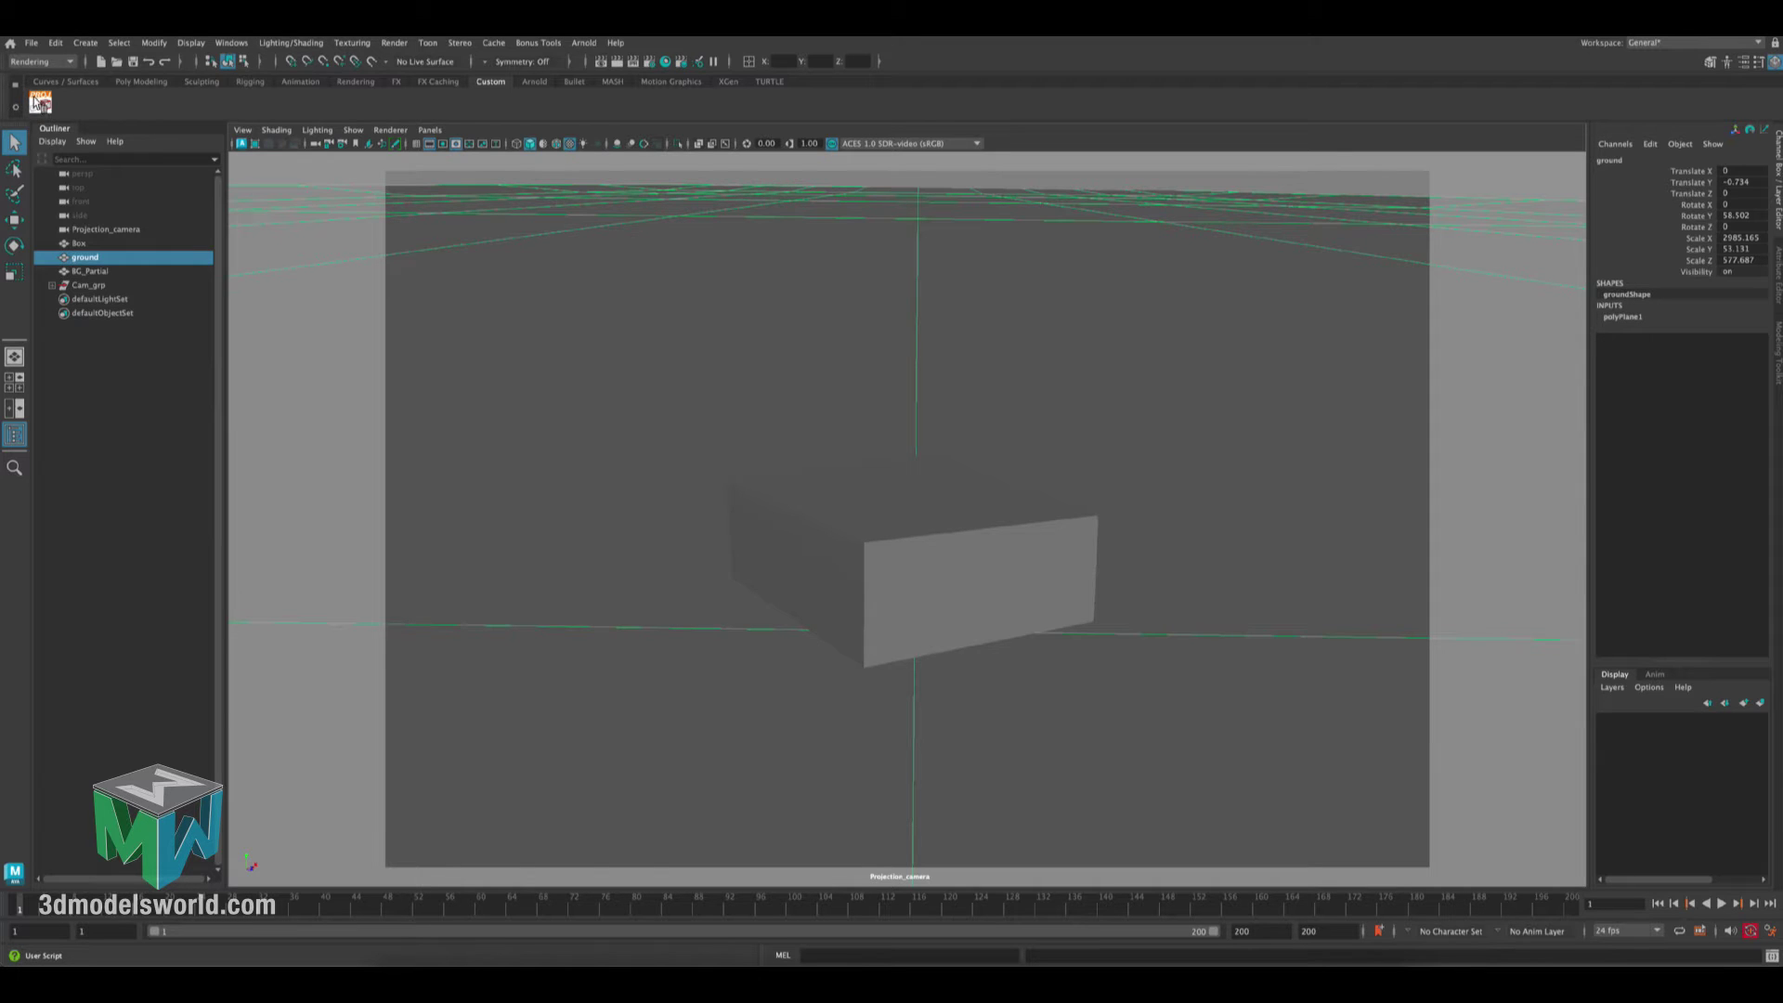
left_click_drag(762, 343, 1260, 310)
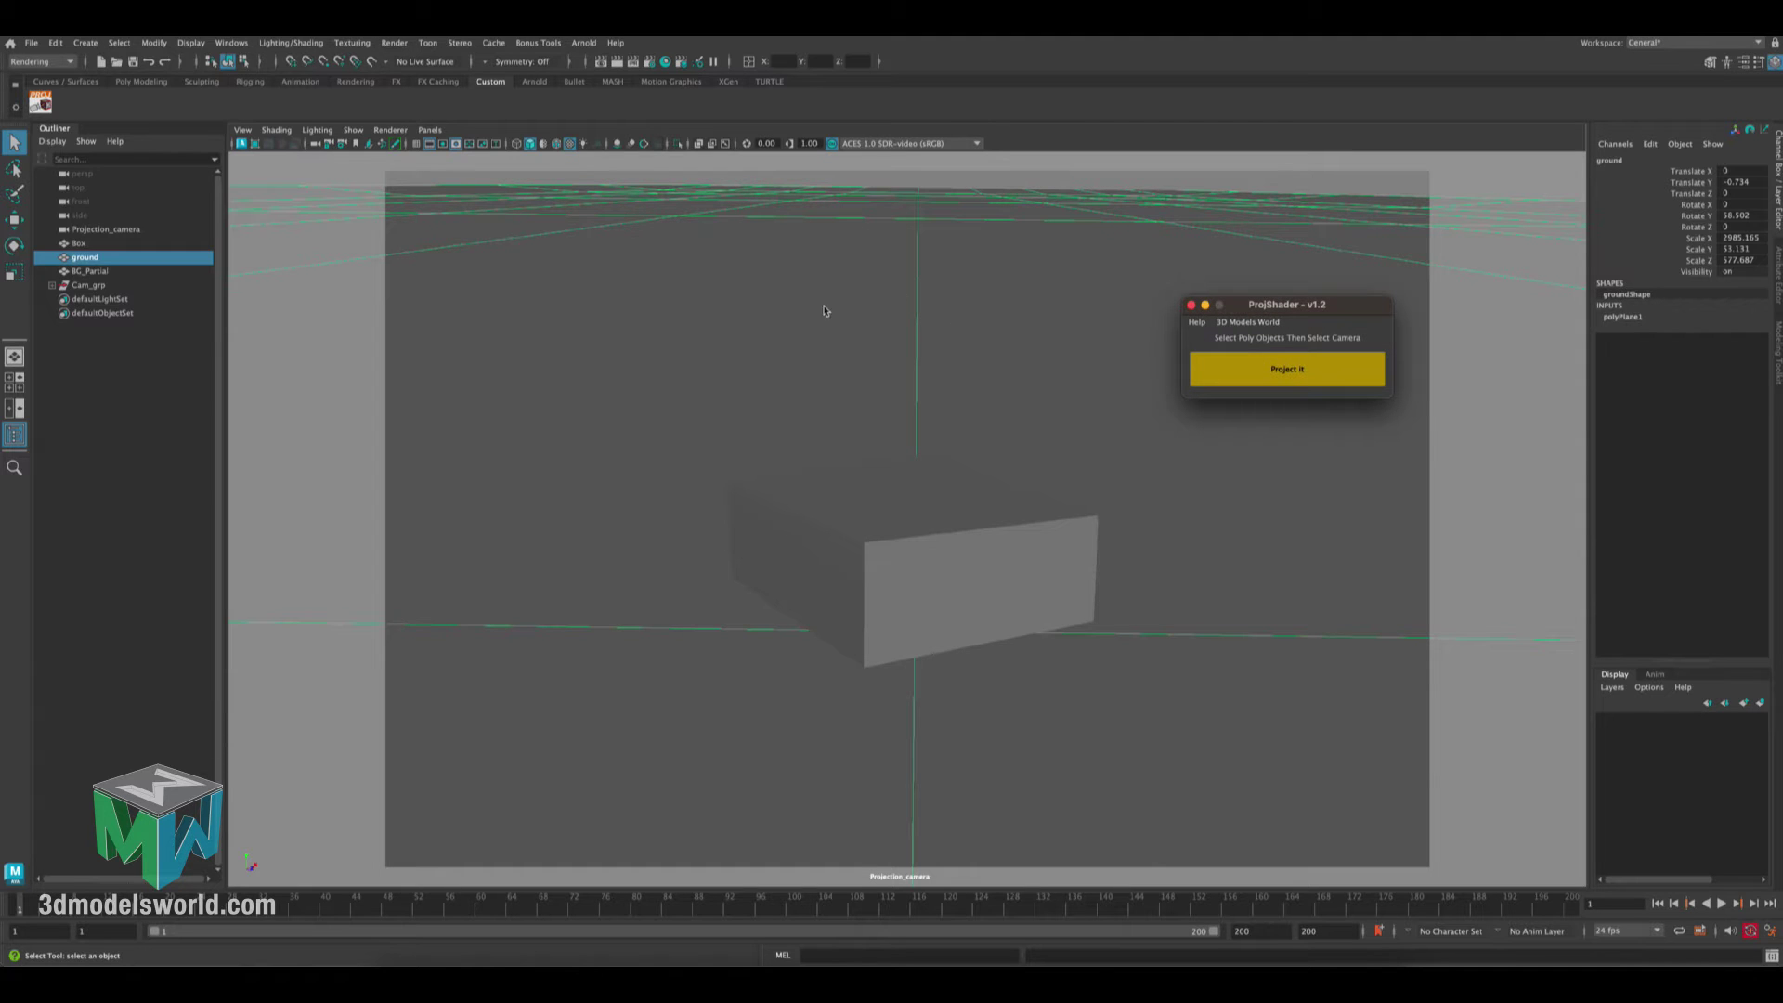
key("space")
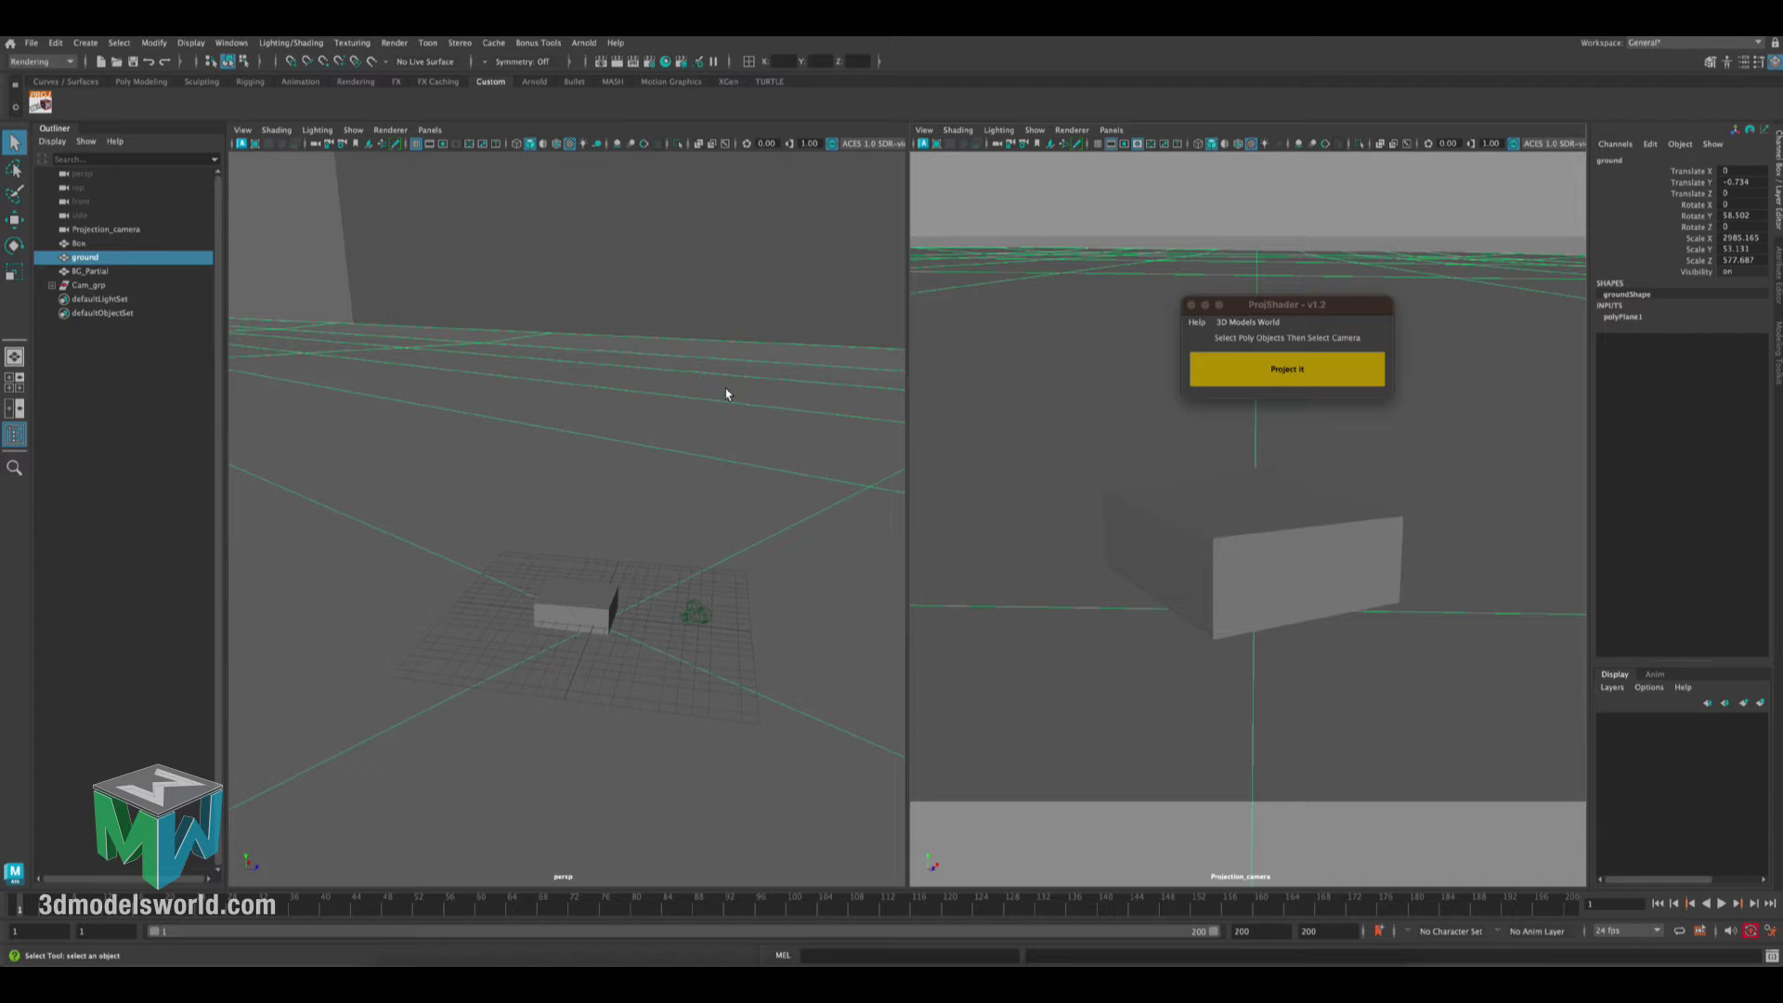
left_click_drag(701, 452, 459, 341, "ctrl+alt")
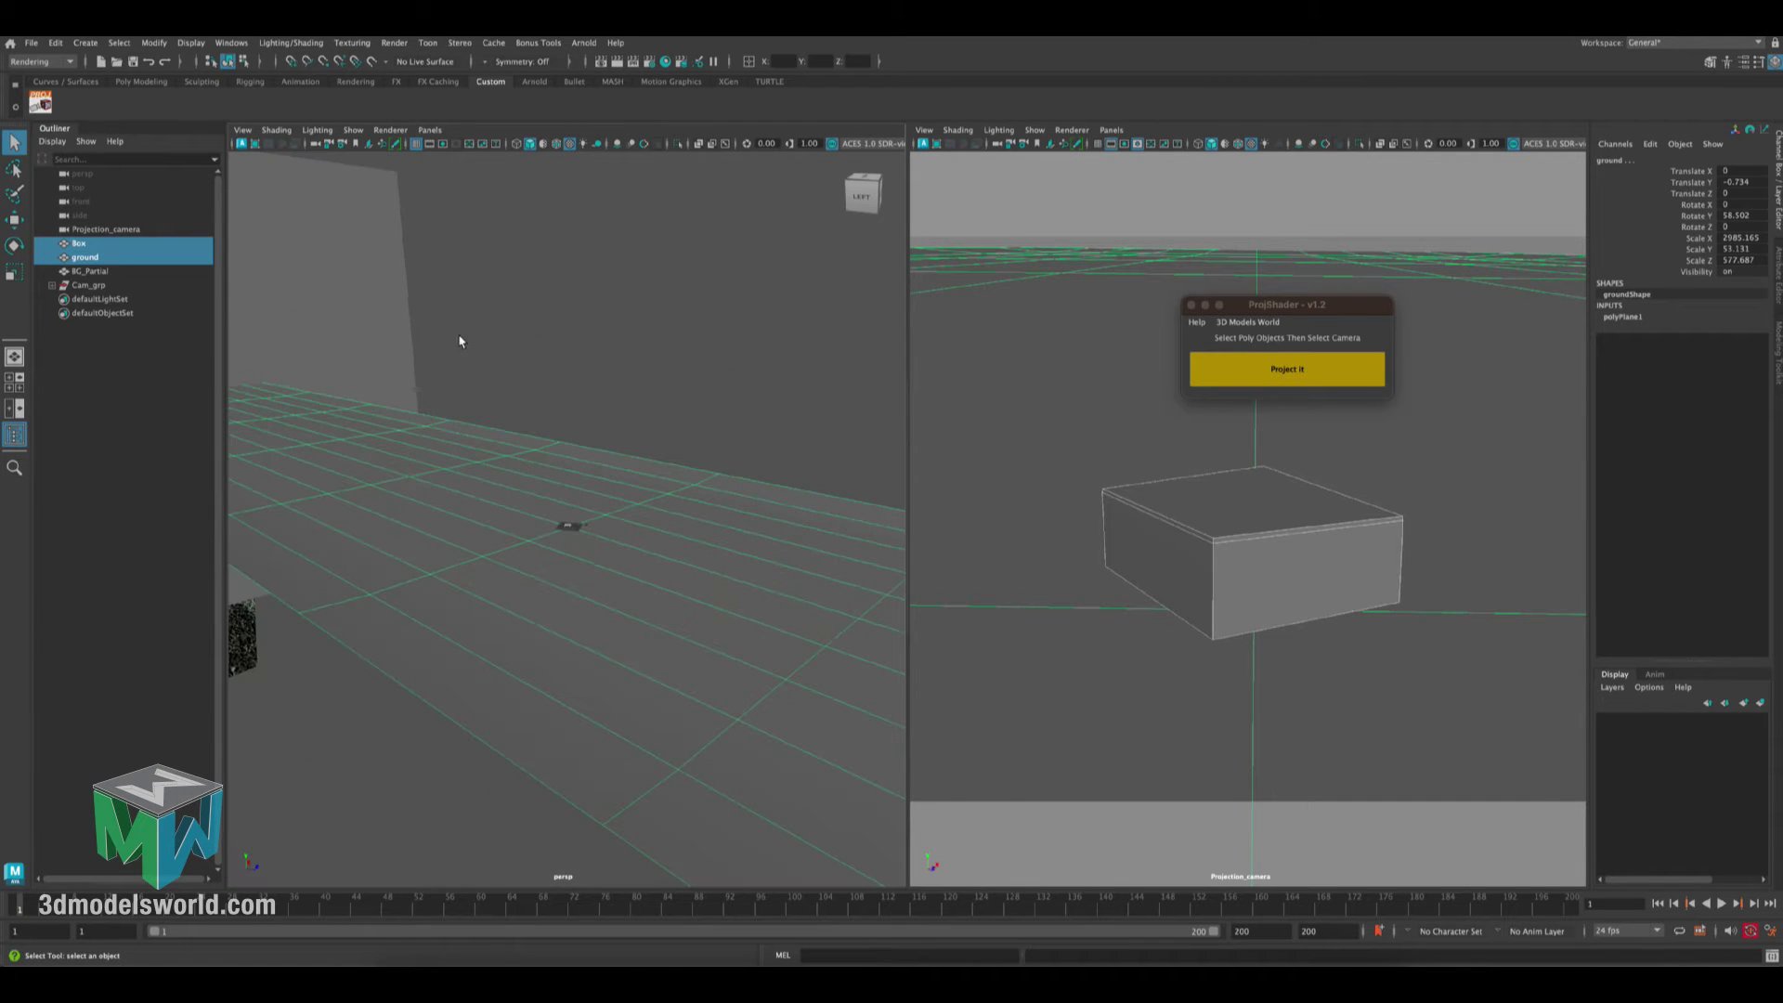
Select Box, ground, BG_Partial and Projection_camera last, then run Project it
left_click(395, 337, "shift")
left_click_drag(379, 385, 688, 531, "alt")
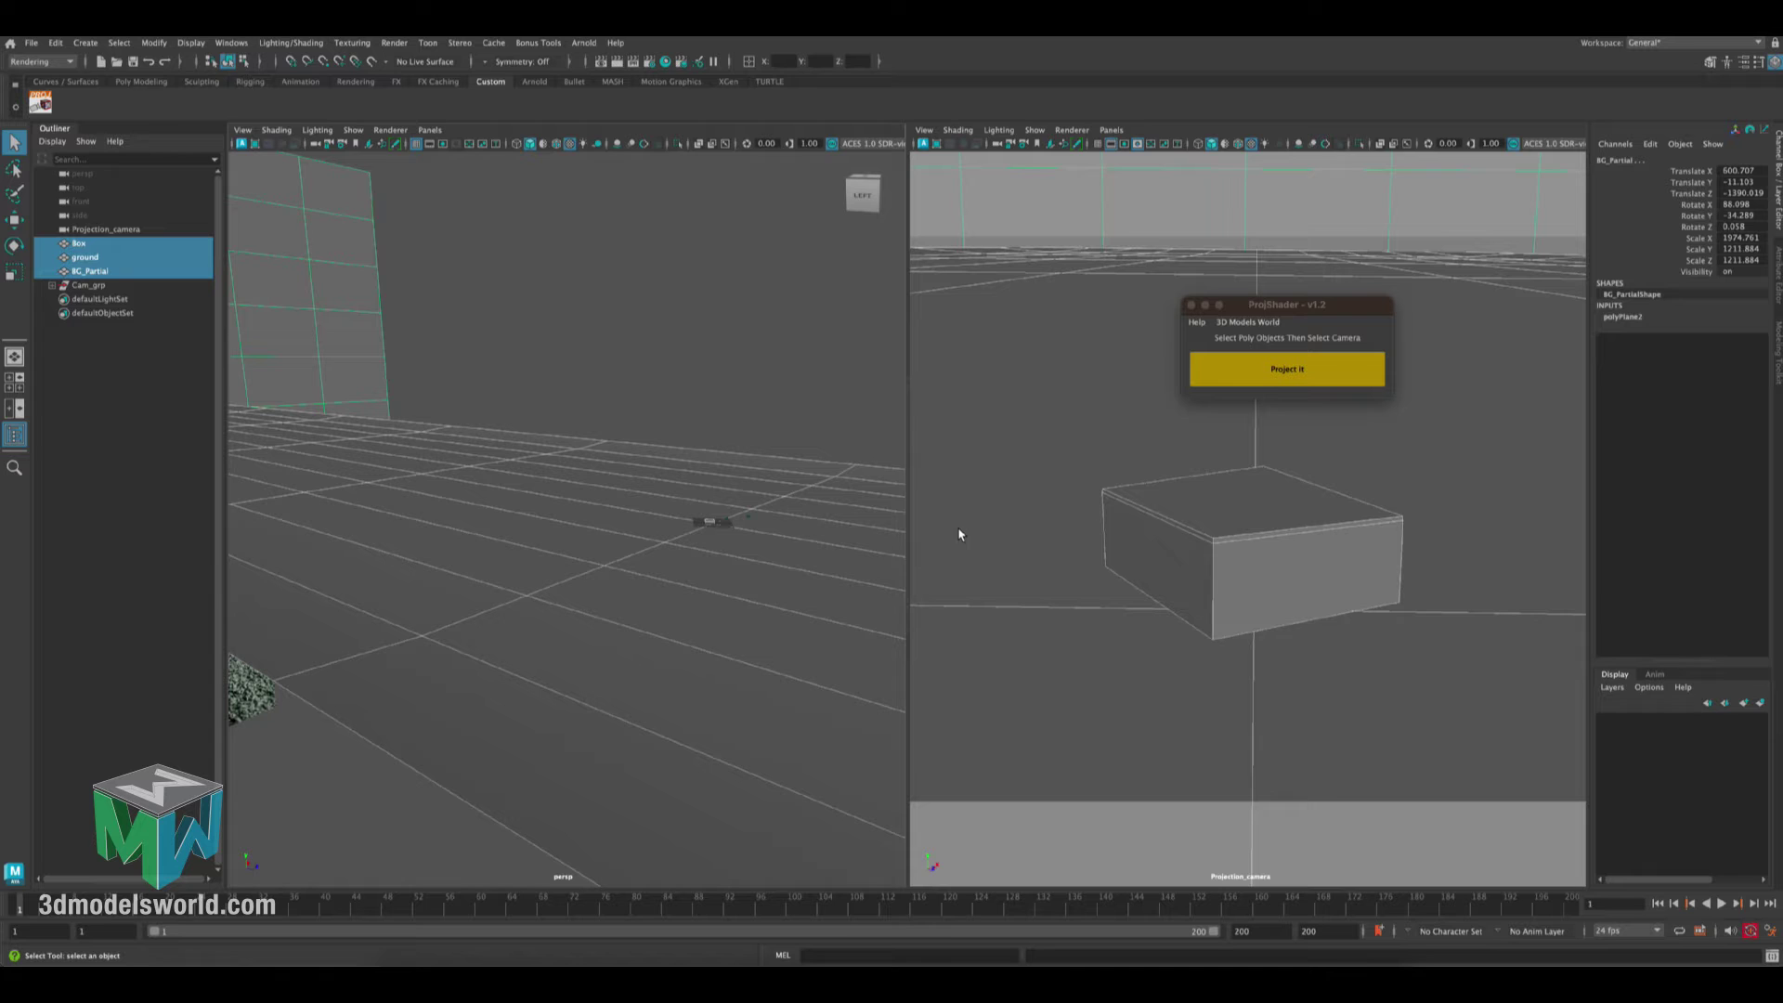
left_click_drag(743, 451, 490, 501, "alt")
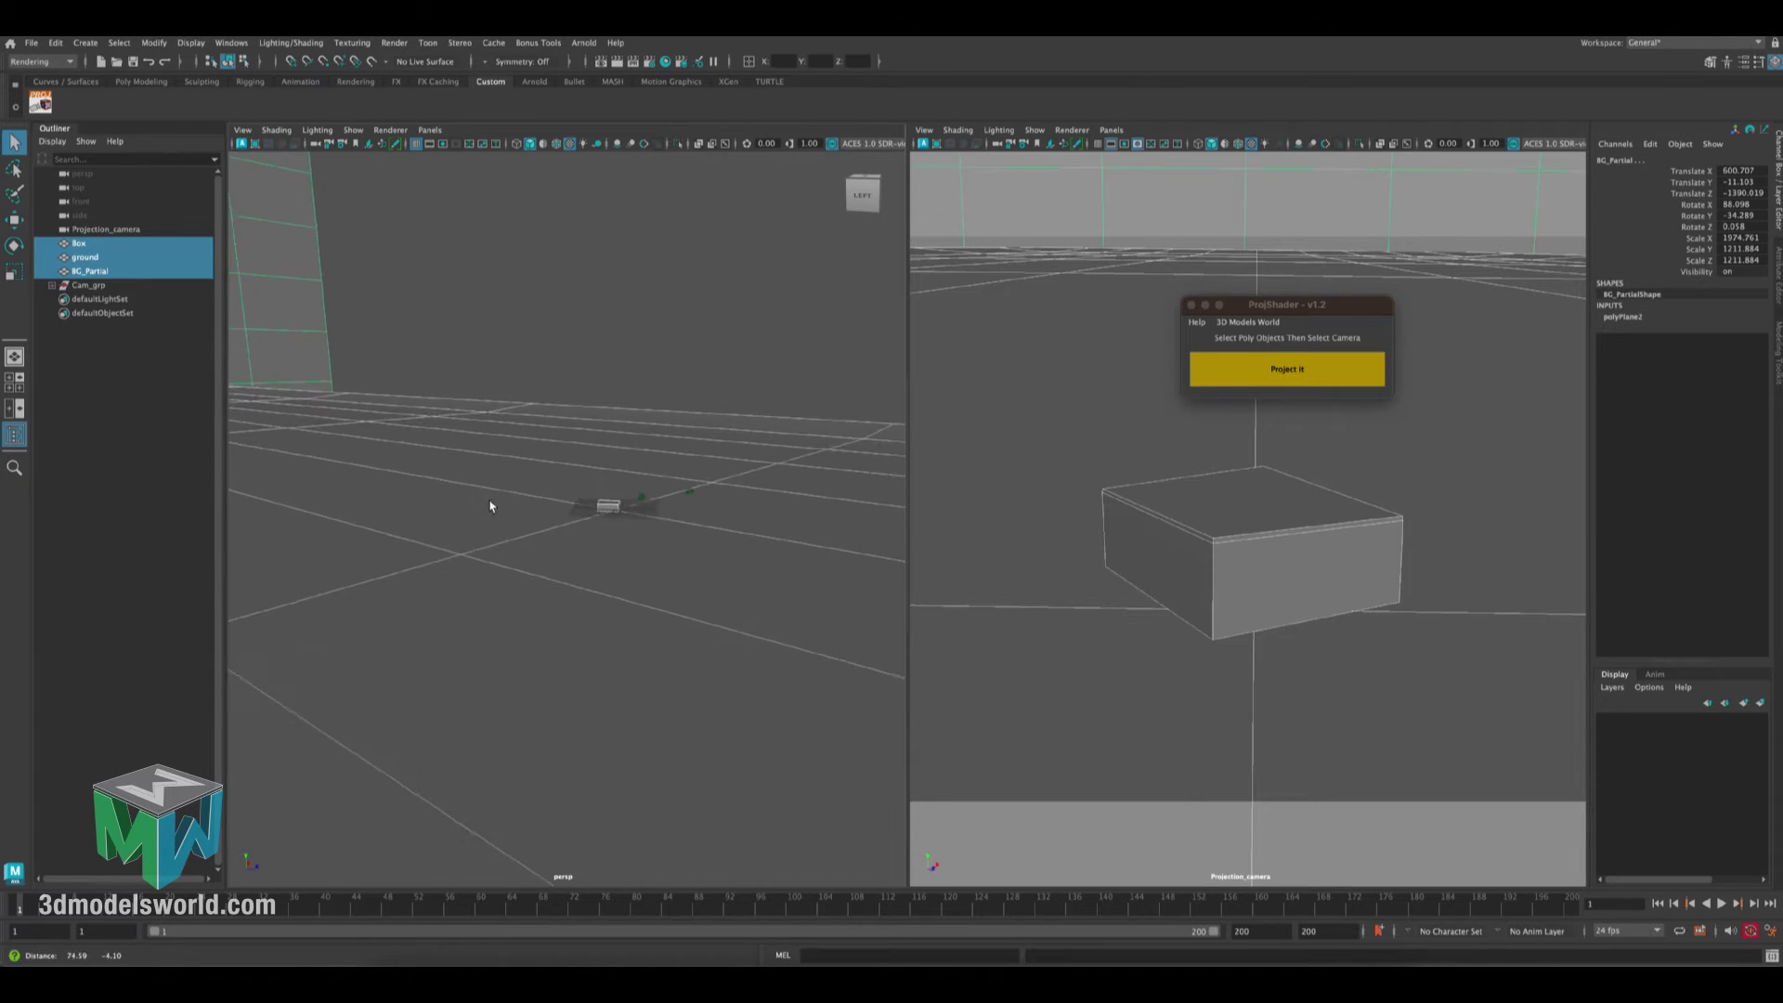
right_click_drag(489, 502, 564, 582, "alt")
left_click_drag(564, 583, 372, 388, "alt")
left_click(708, 532, "shift")
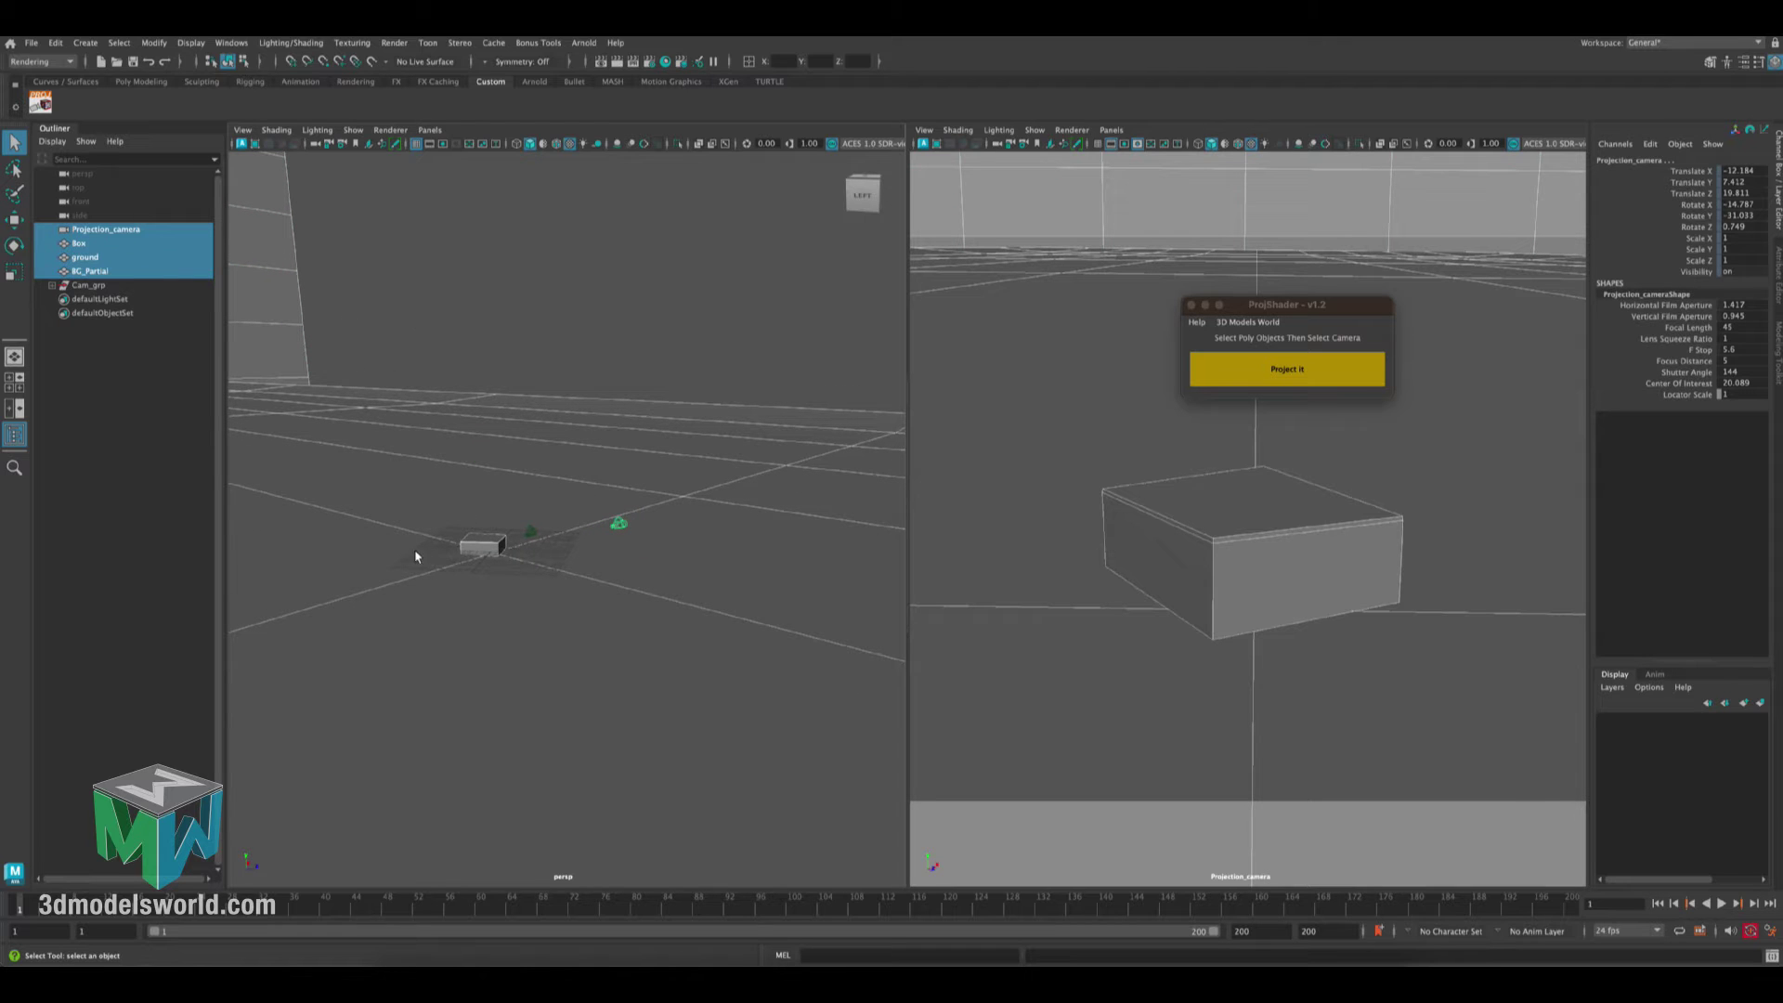
key("space")
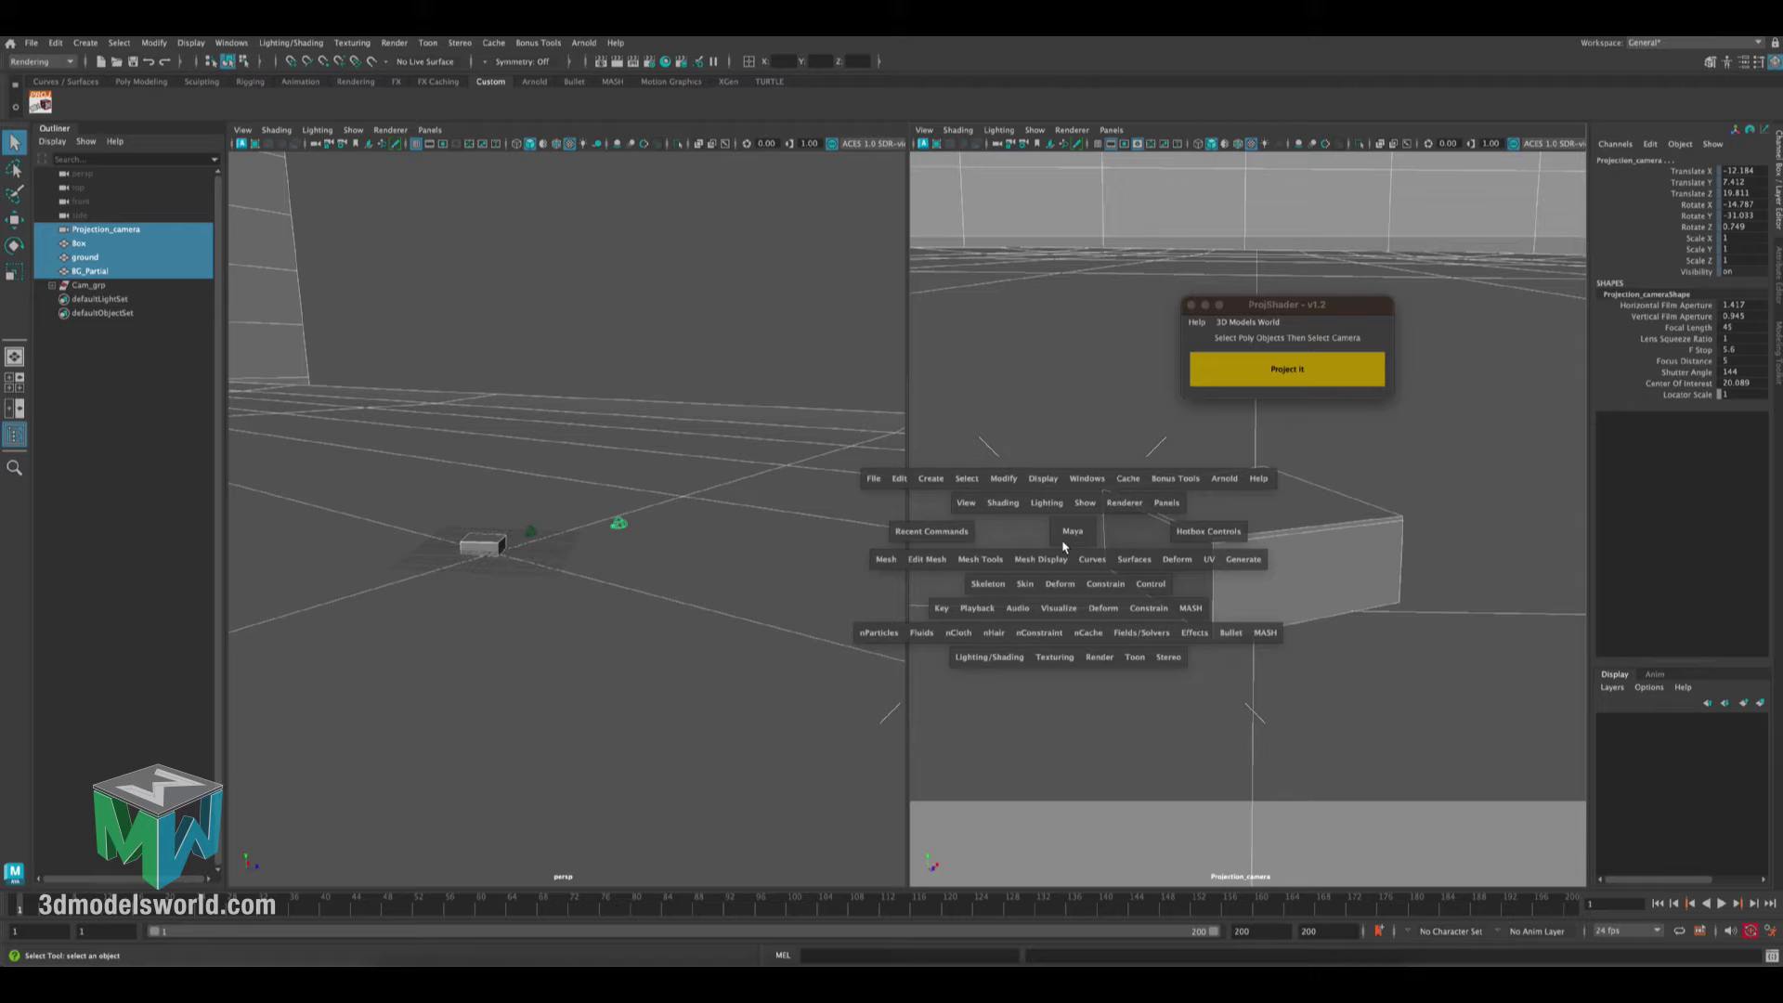
left_click_drag(1250, 315, 1272, 264)
left_click(1235, 327)
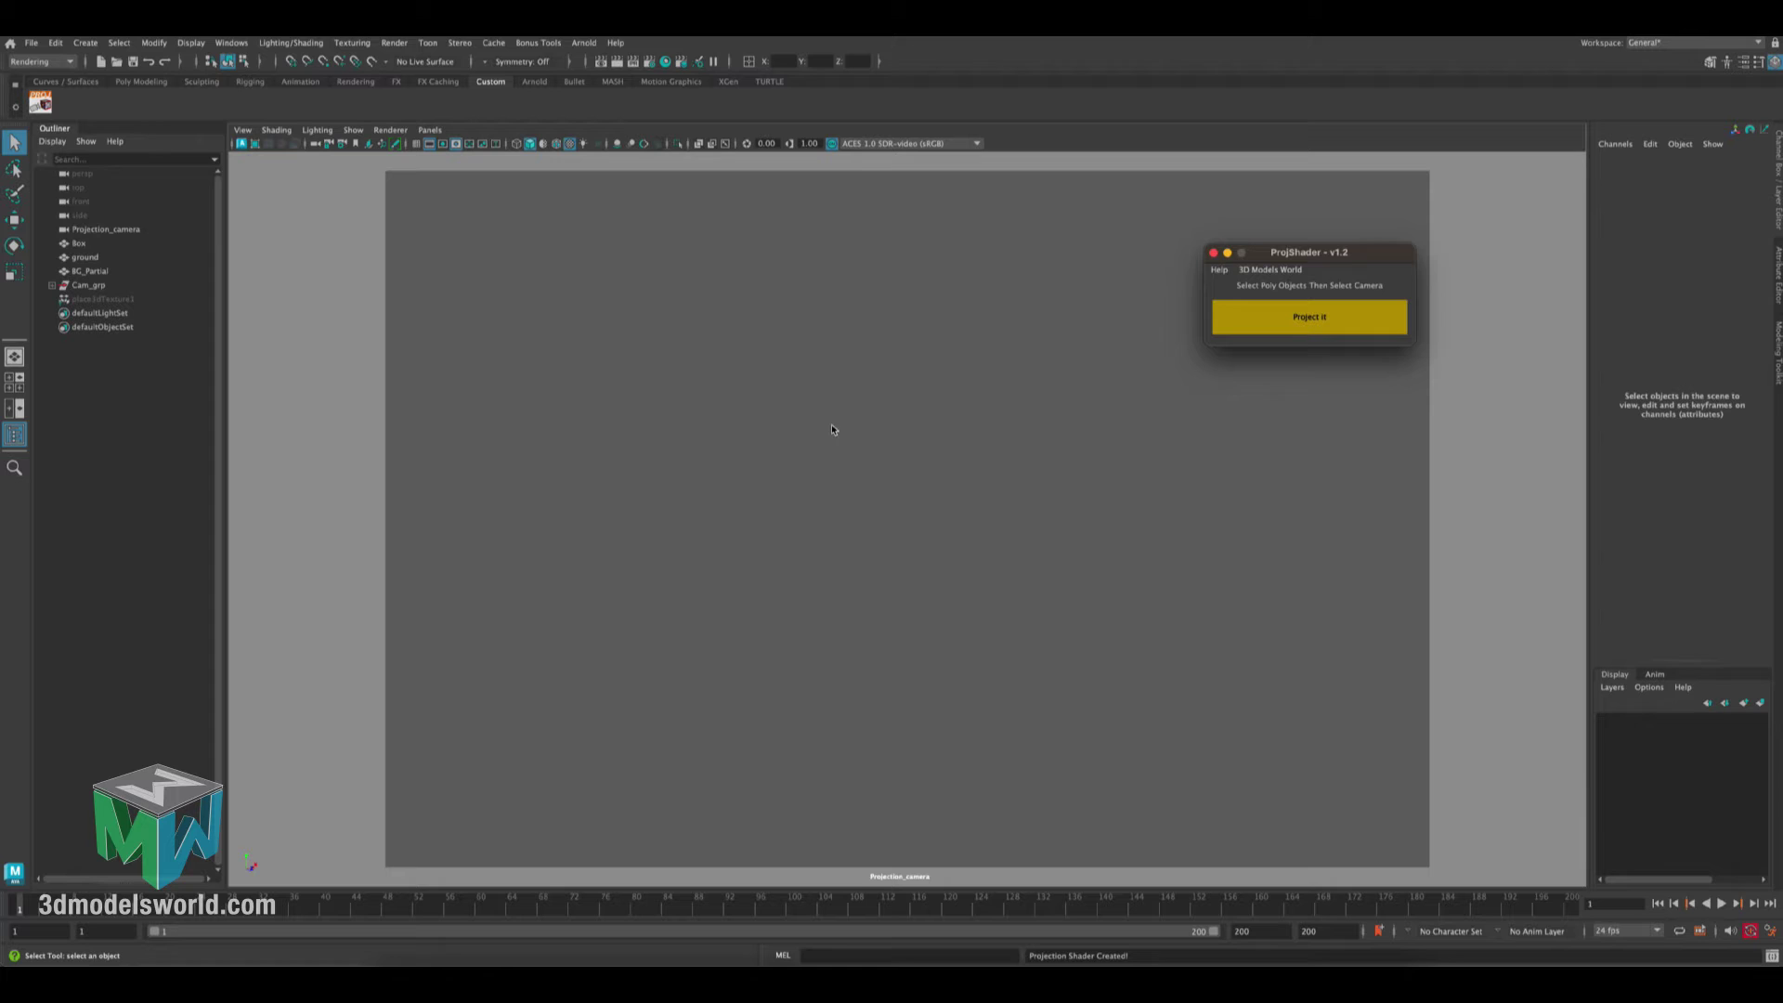
Follow the ground's surfaceShader1 colour input to projection1, linked to Projection_cameraShape with Perspective type
left_click(773, 506)
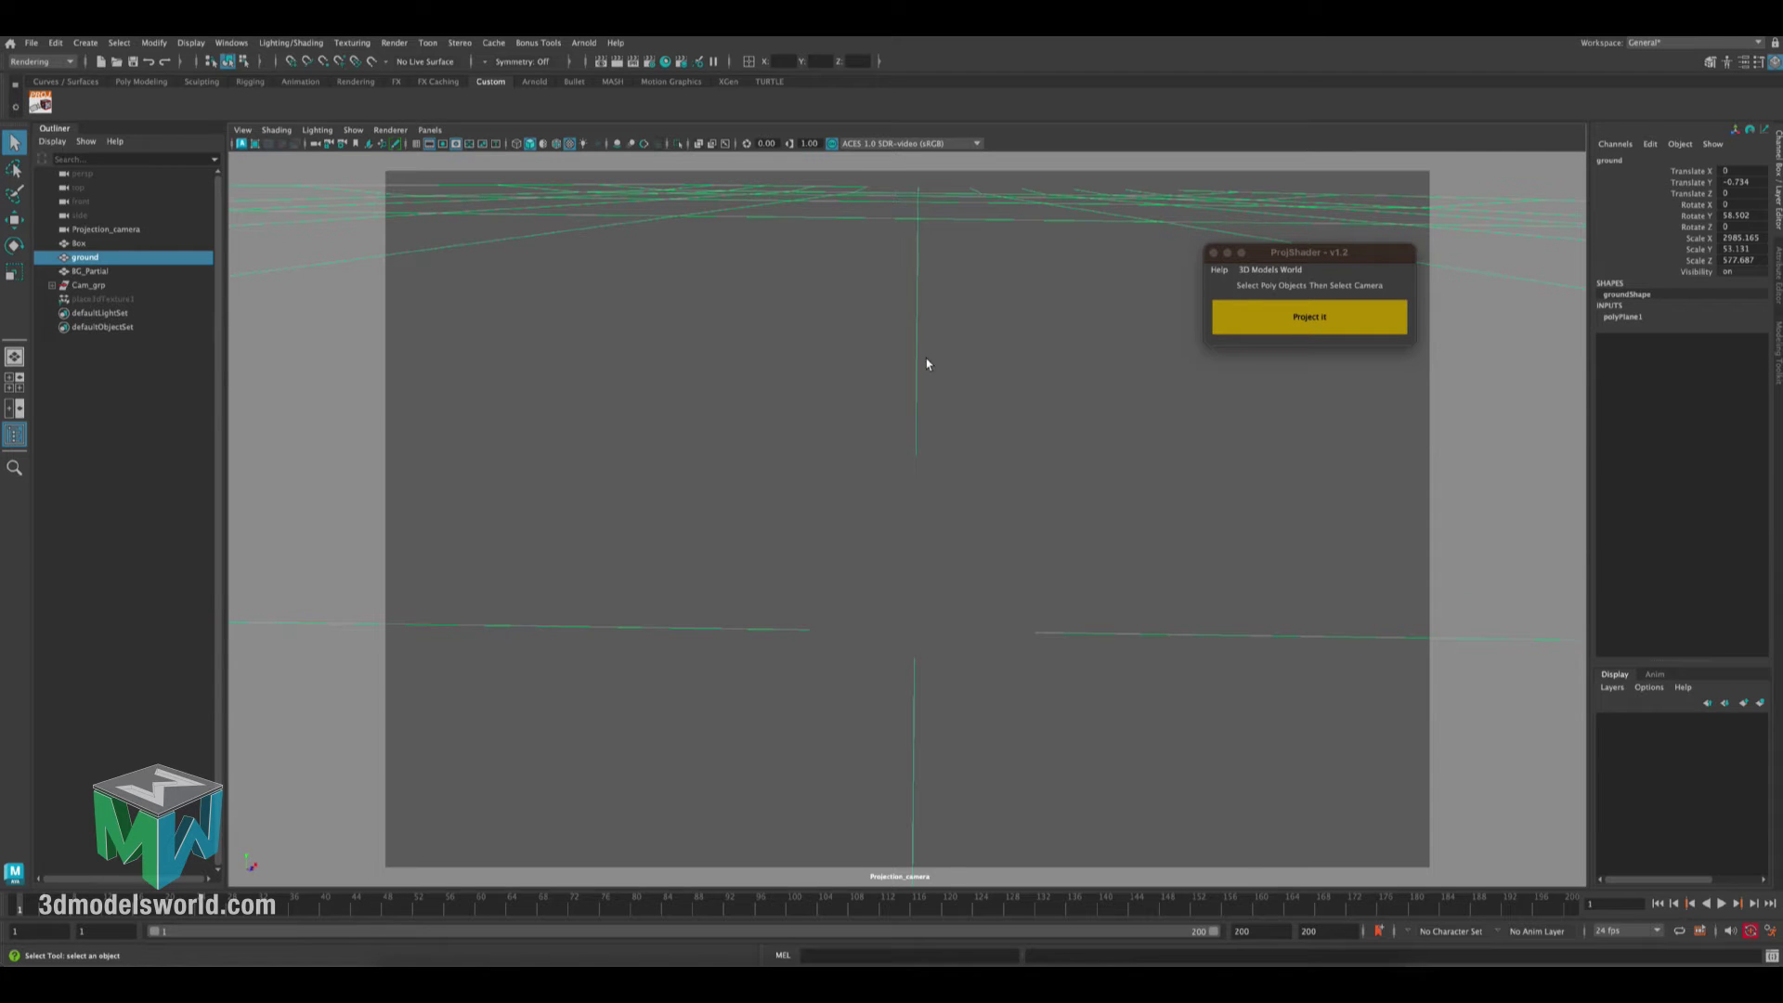
left_click_drag(1277, 263, 1059, 239)
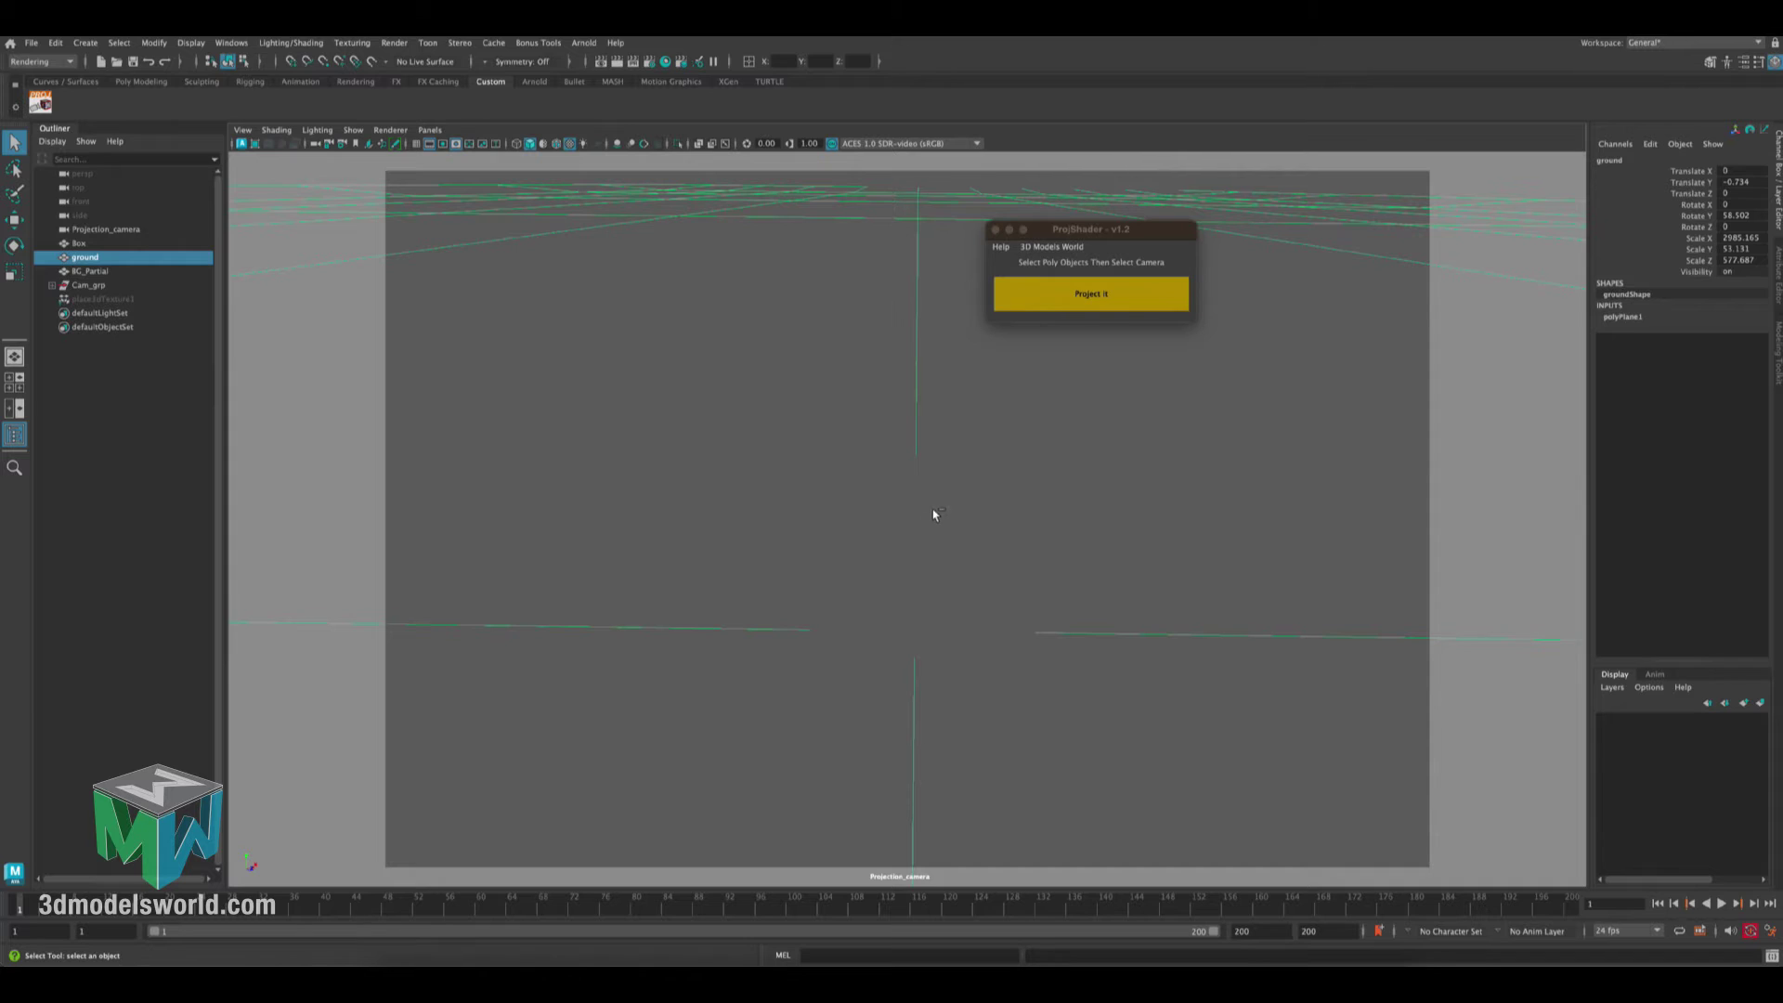
key("ctrl+a")
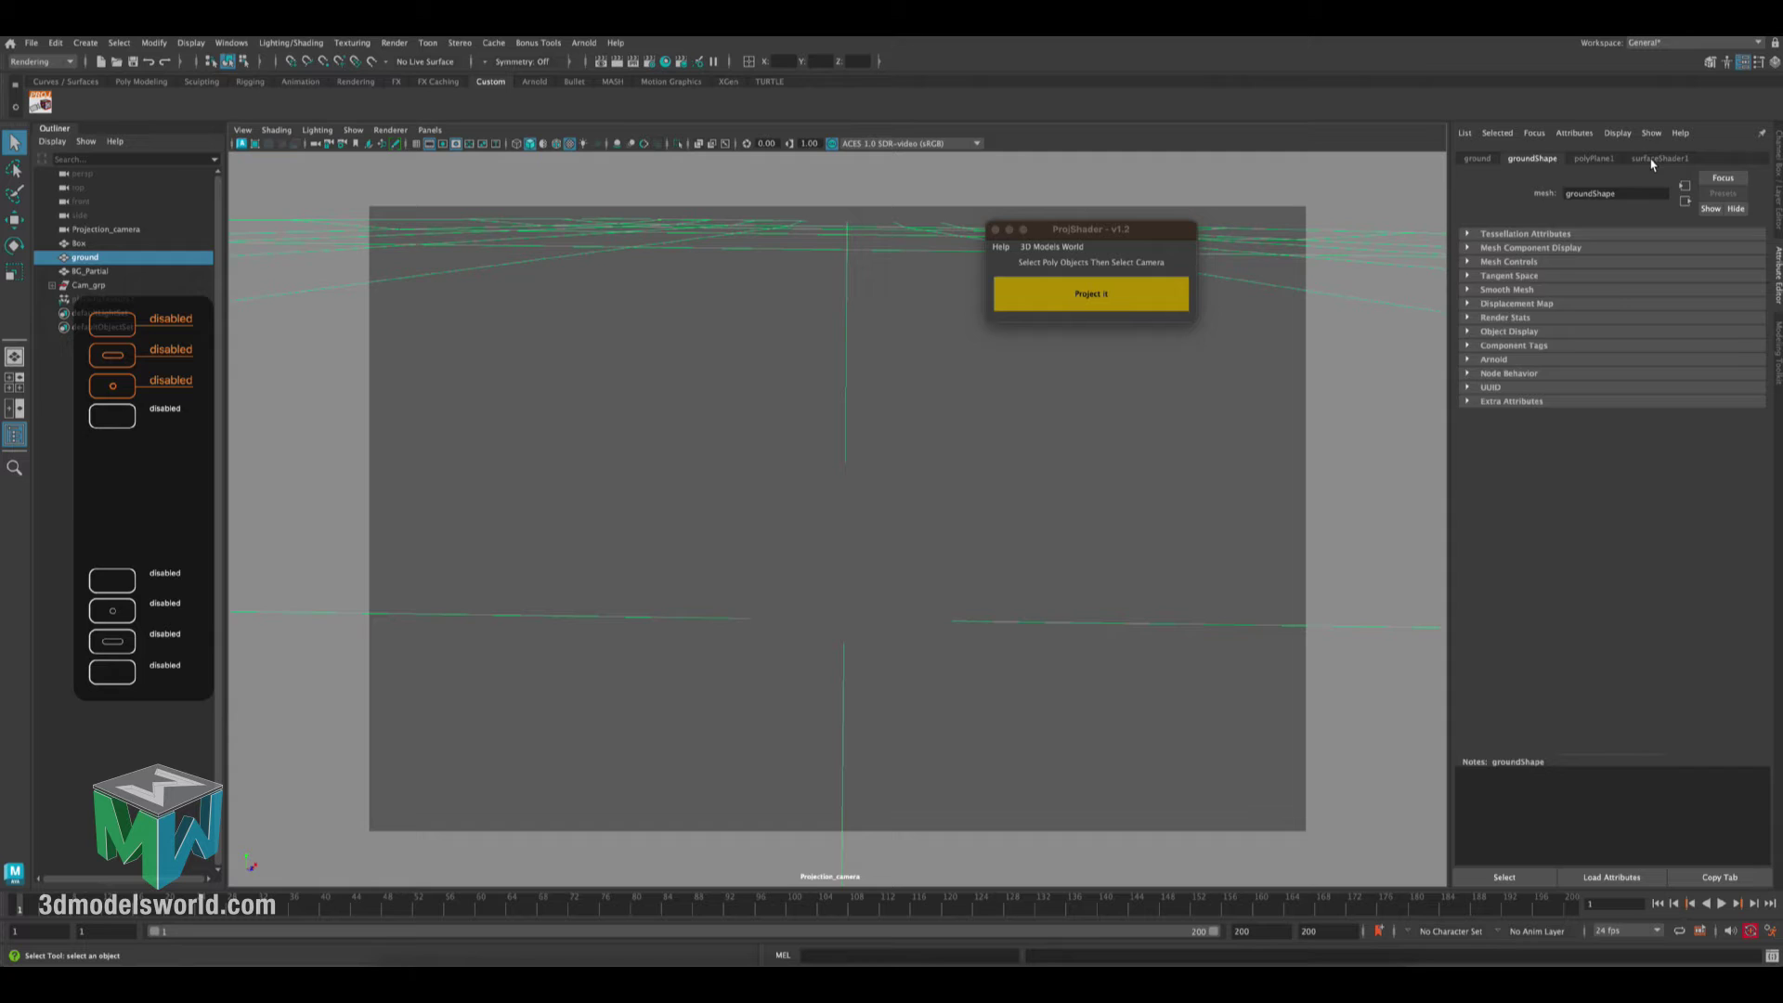
left_click(1652, 160)
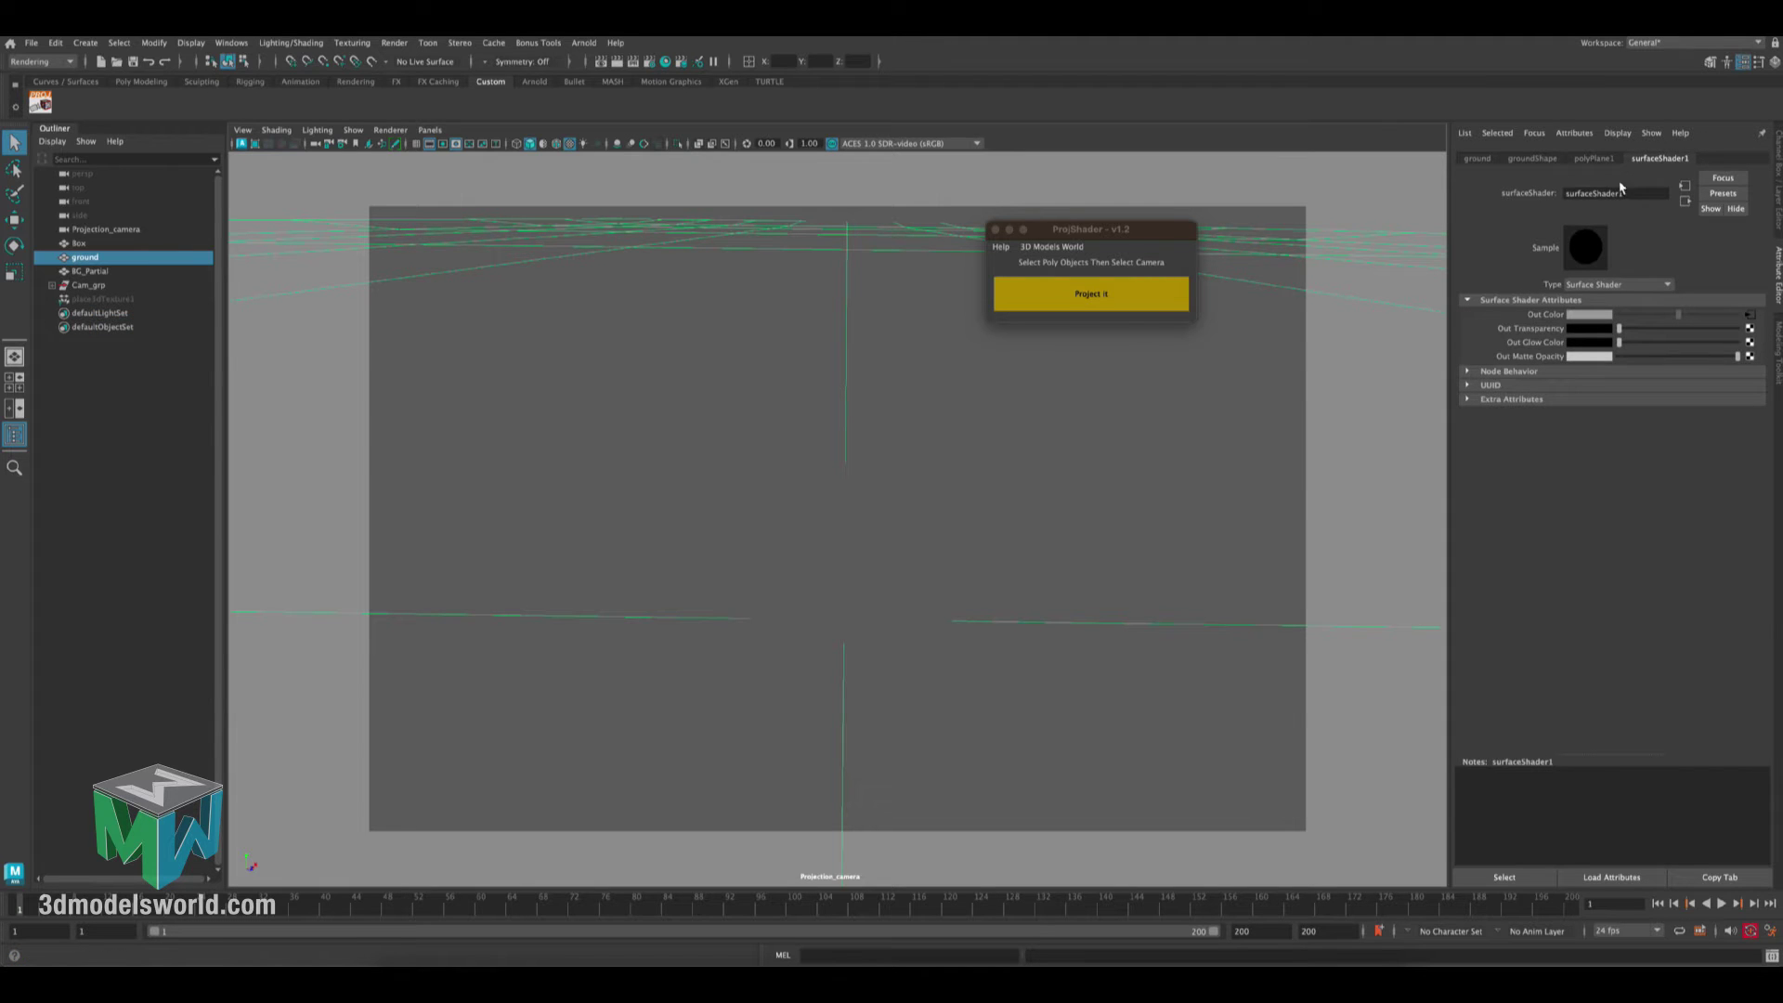
left_click(1750, 316)
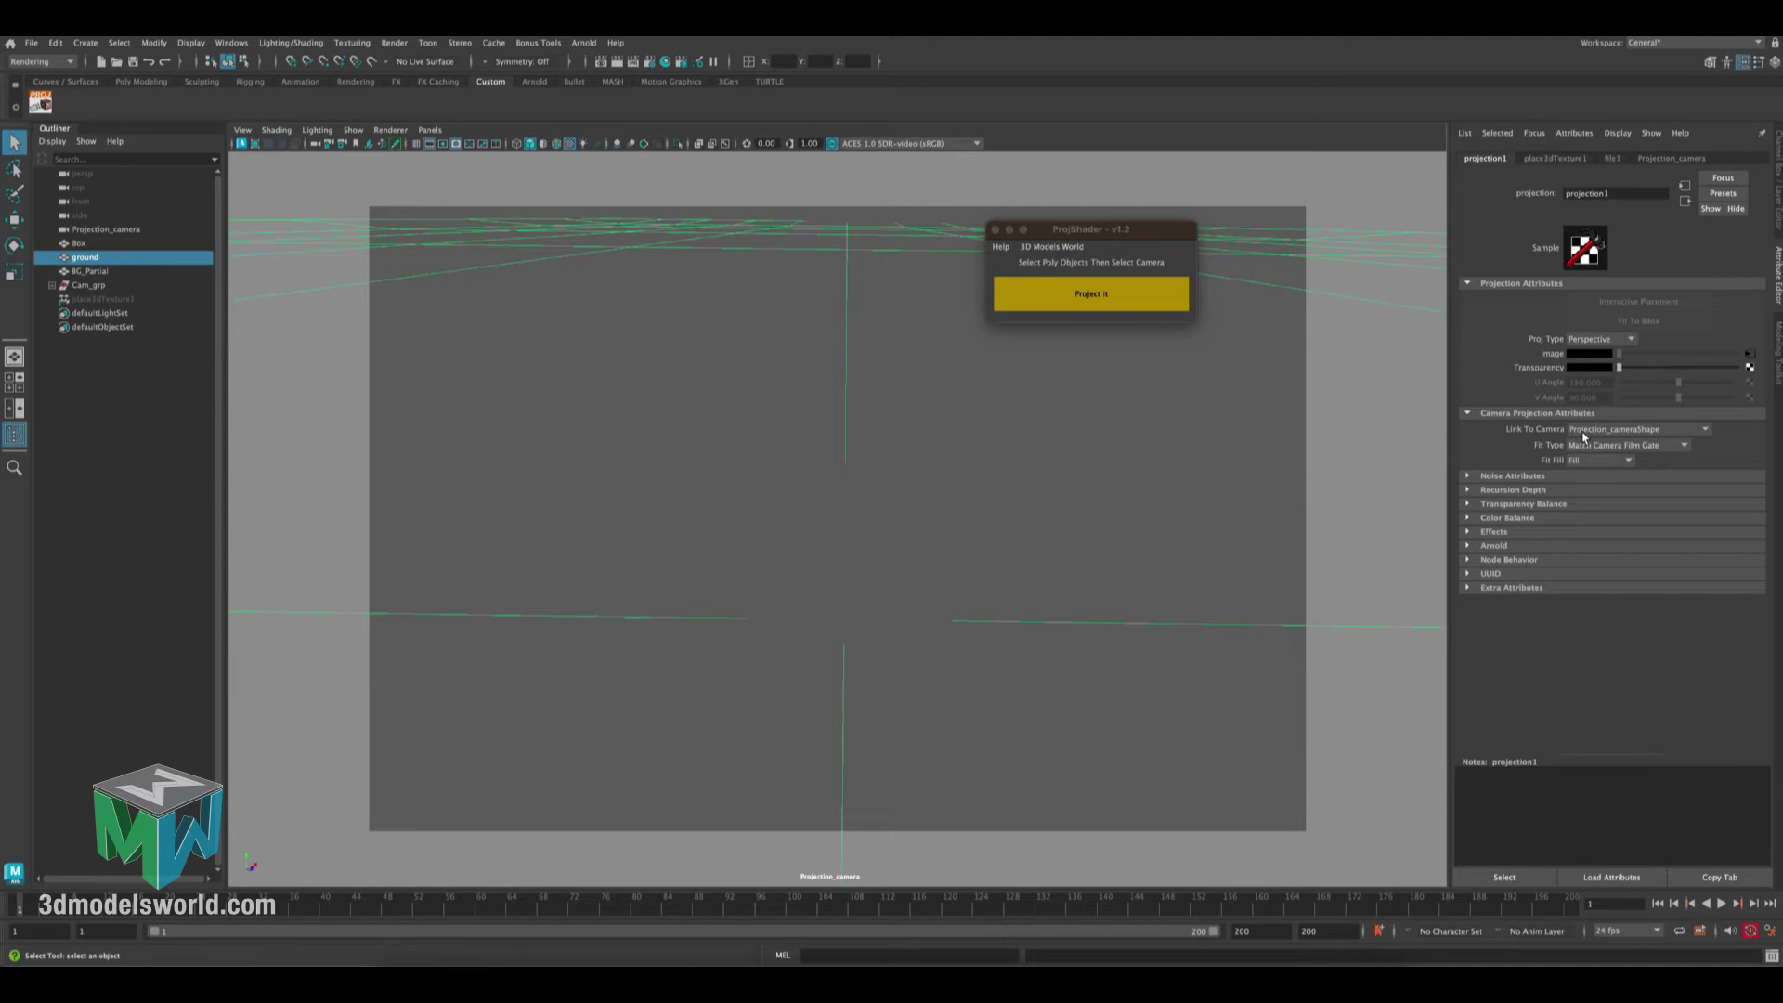
Load pexels-ekaterina-belinskaya-4744759.jpg from the projection folder into the file1 texture
left_click(1749, 355)
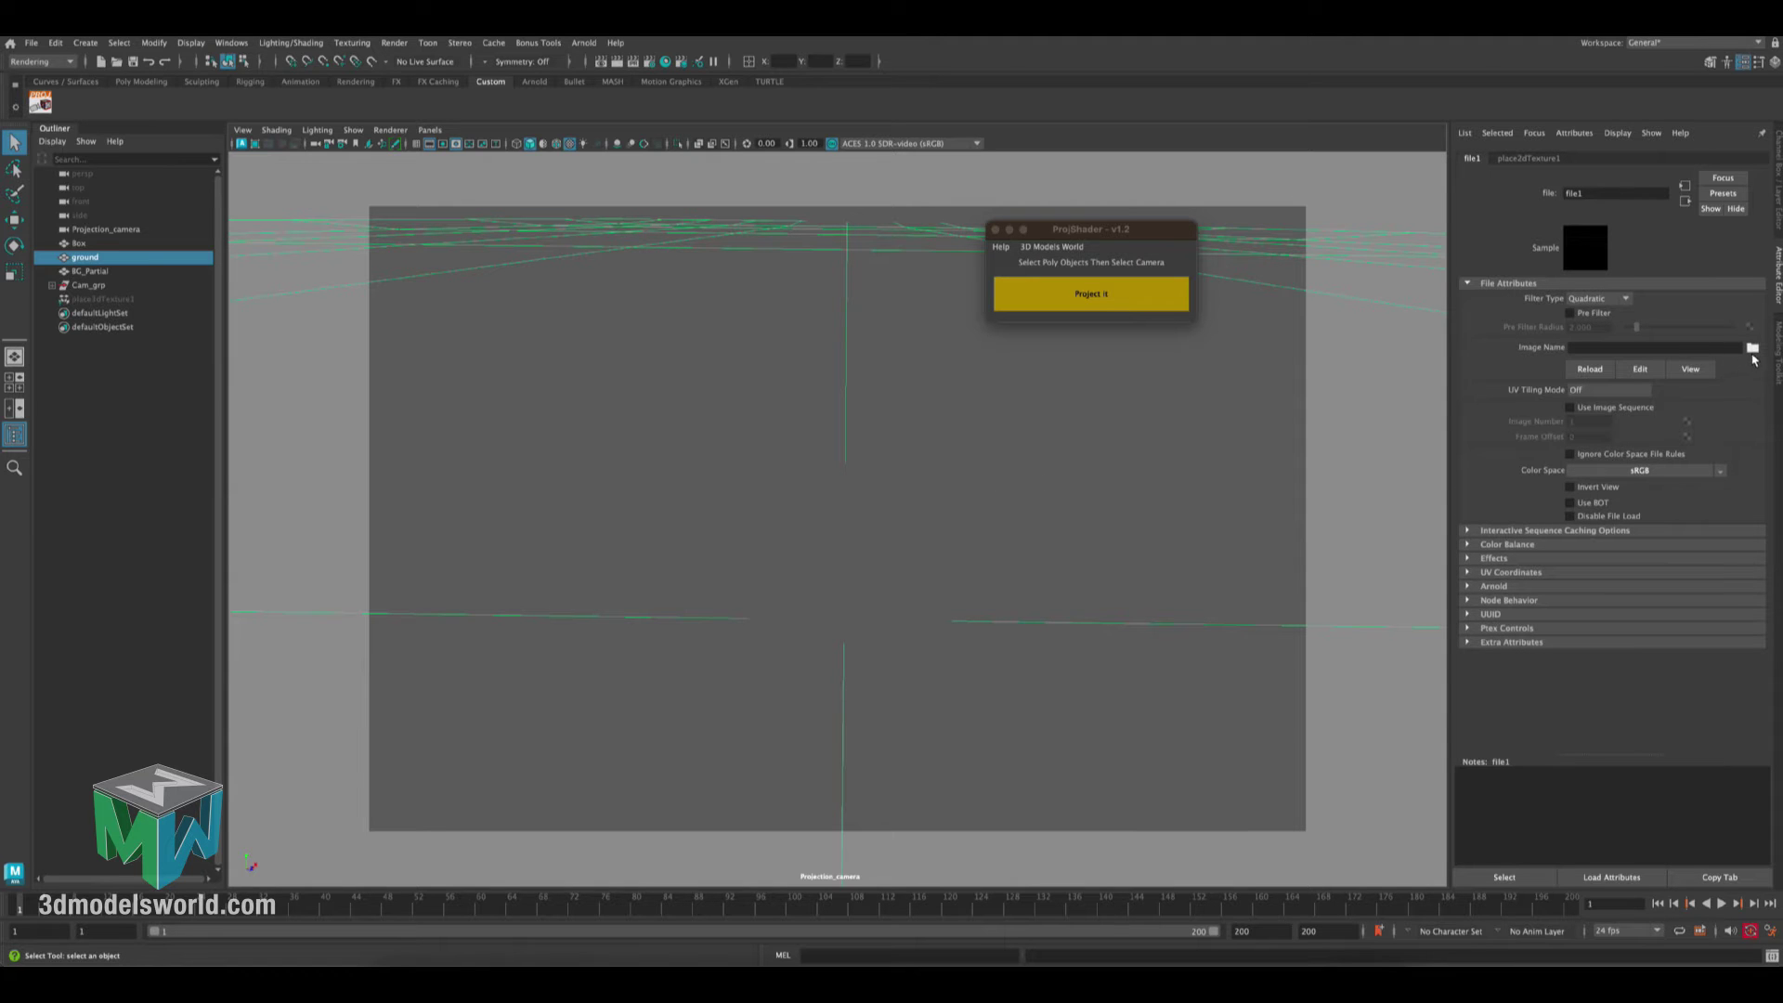
left_click(1753, 348)
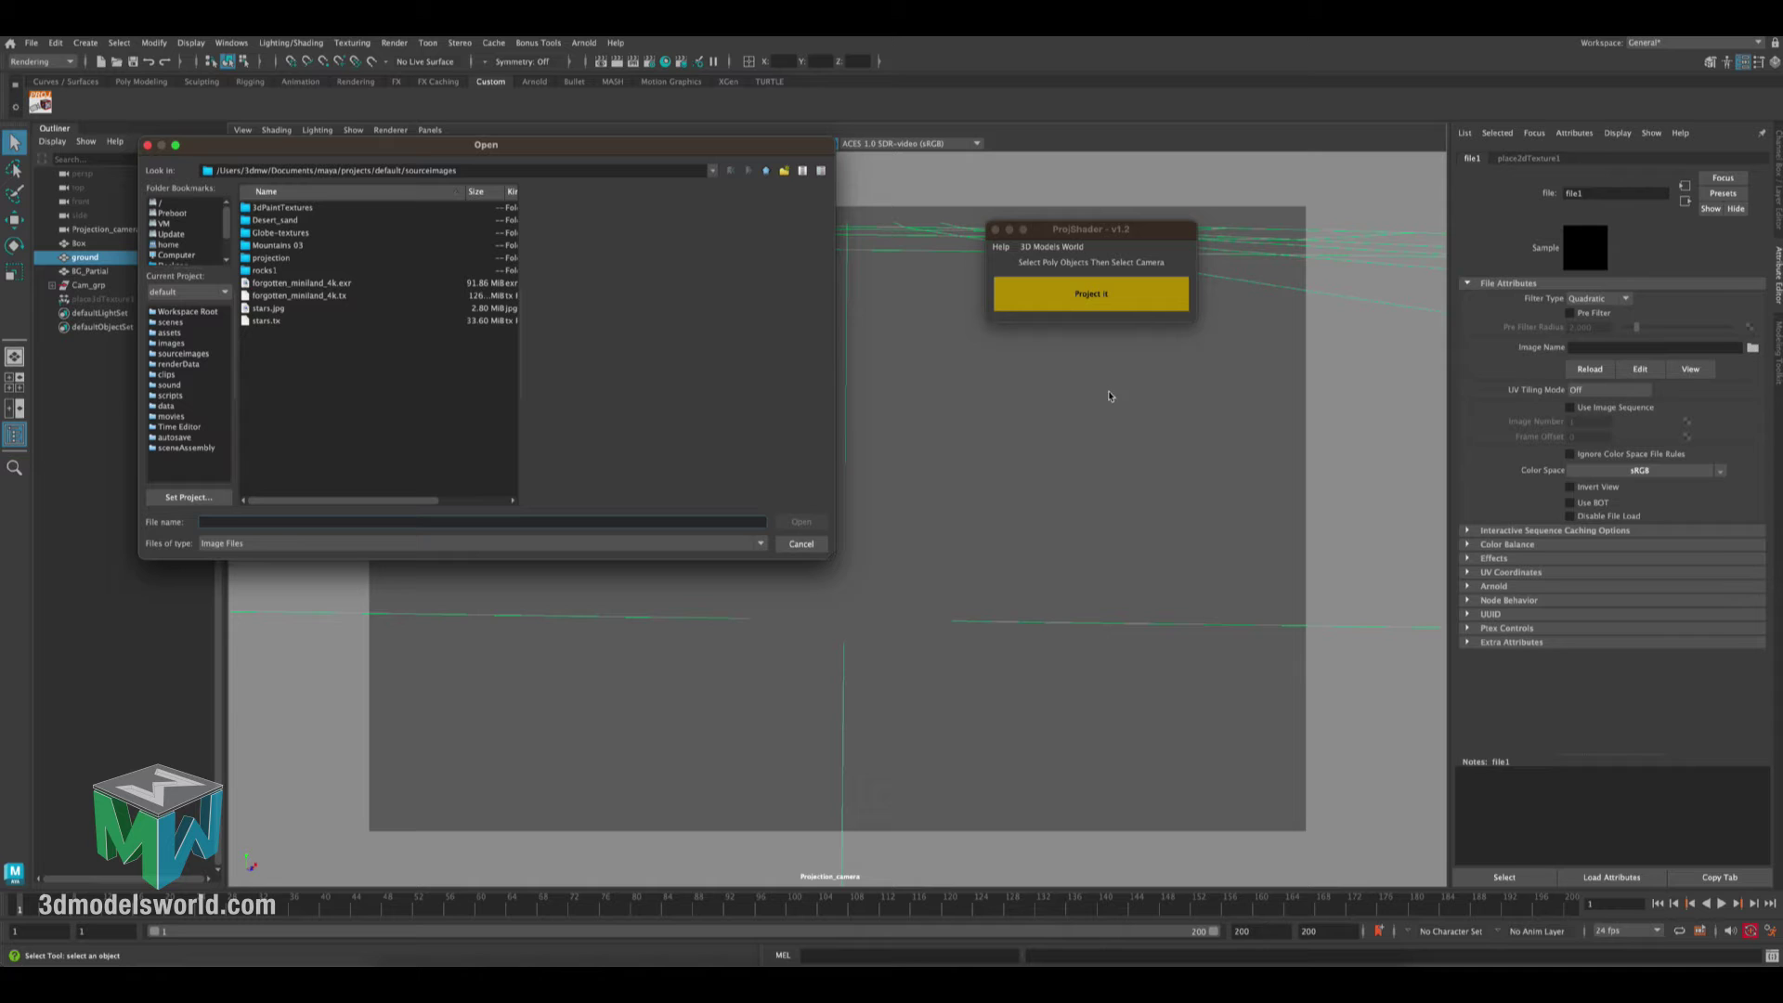
double_click(295, 260)
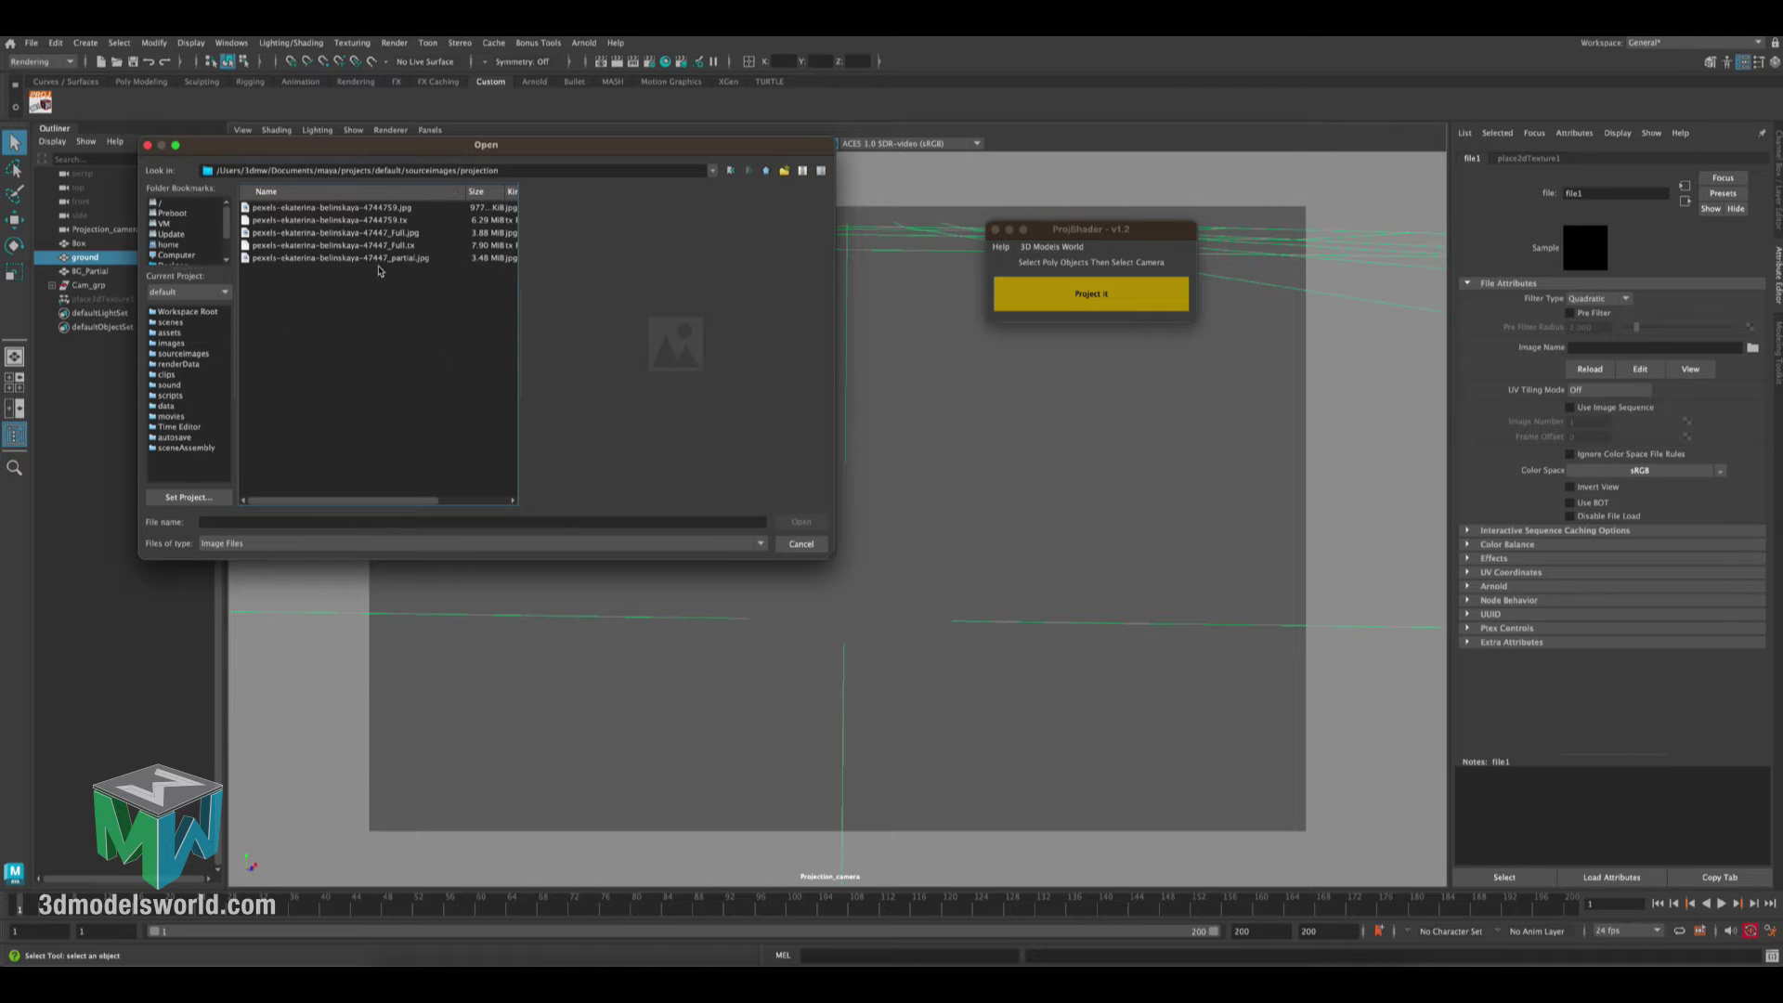
left_click(372, 208)
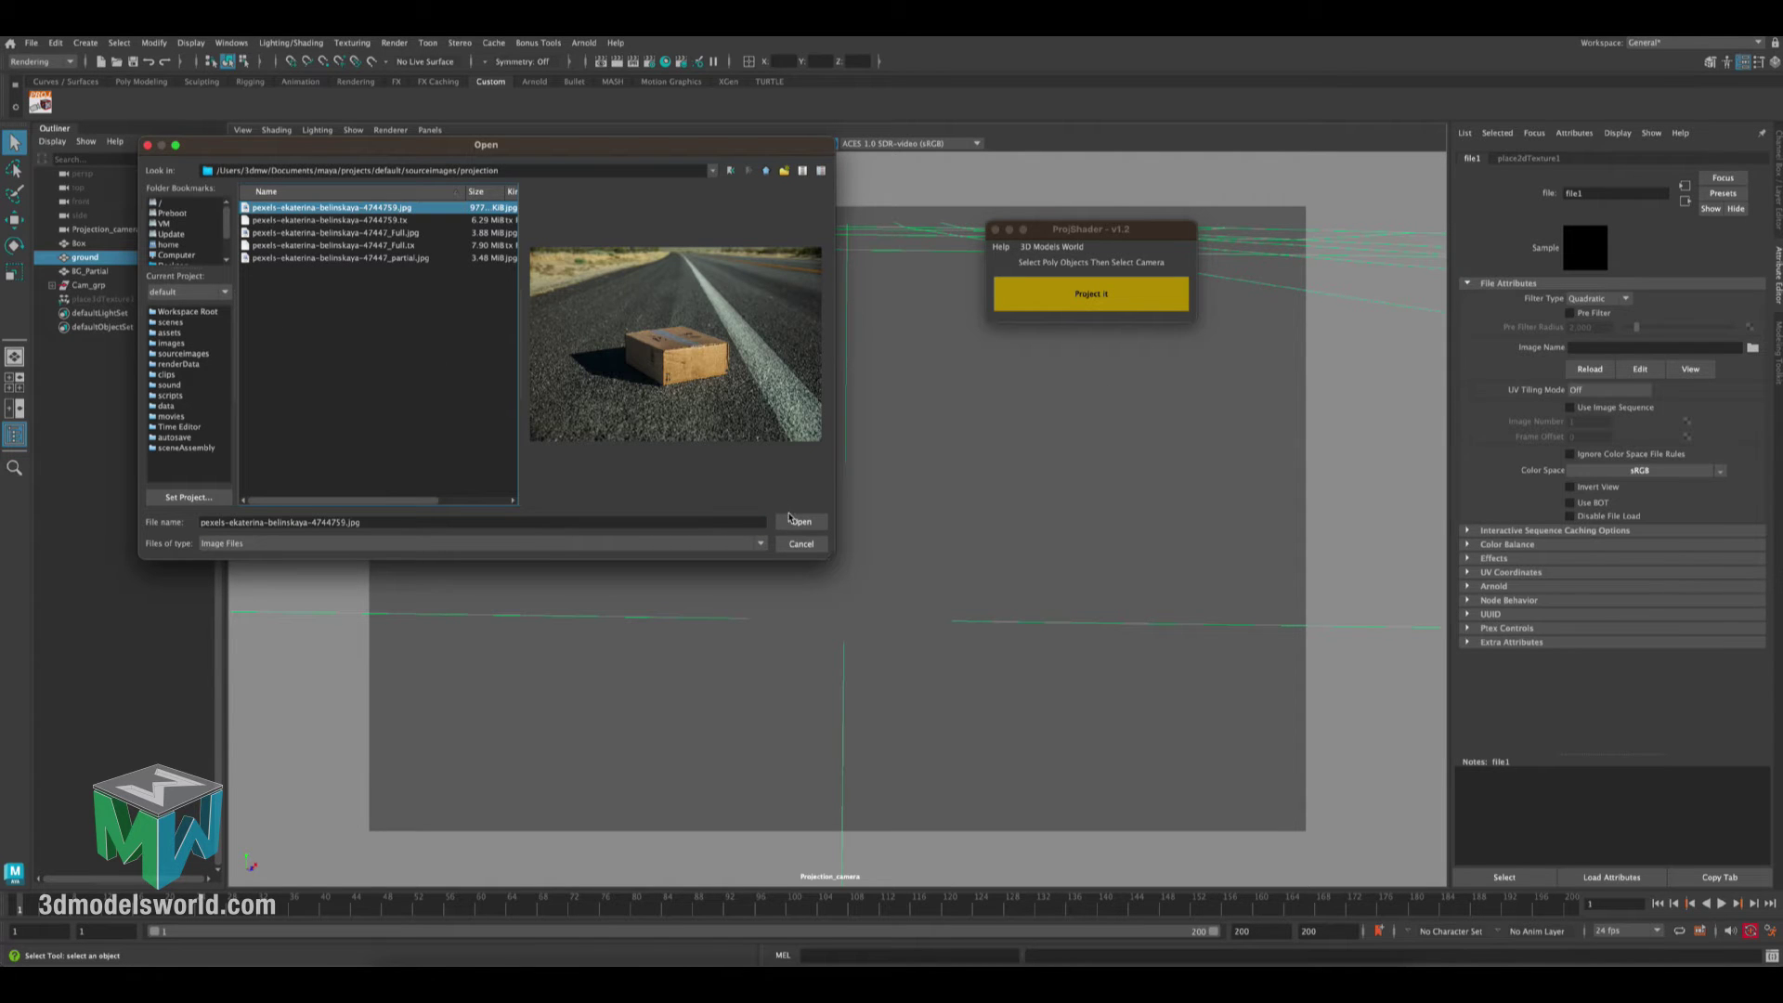
left_click(801, 523)
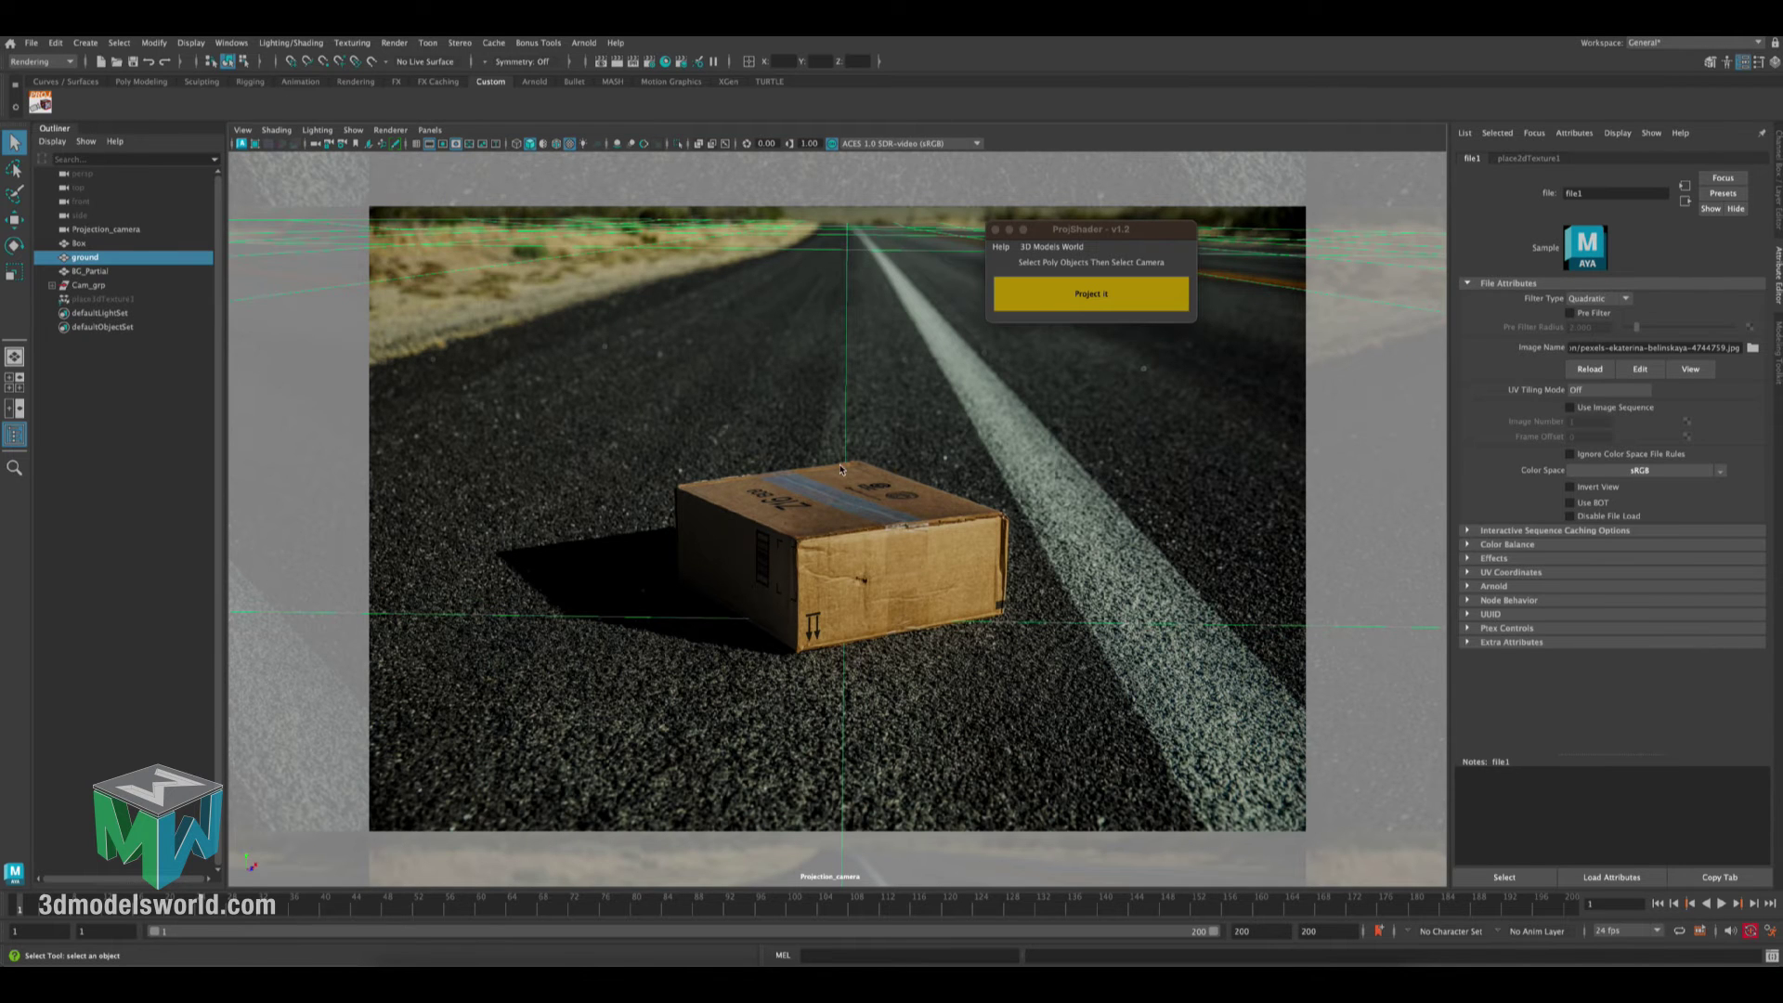
Turn on textured display, select Box and BC_Partial, and inspect the projection in perspective
key("6")
left_click(797, 551, "shift")
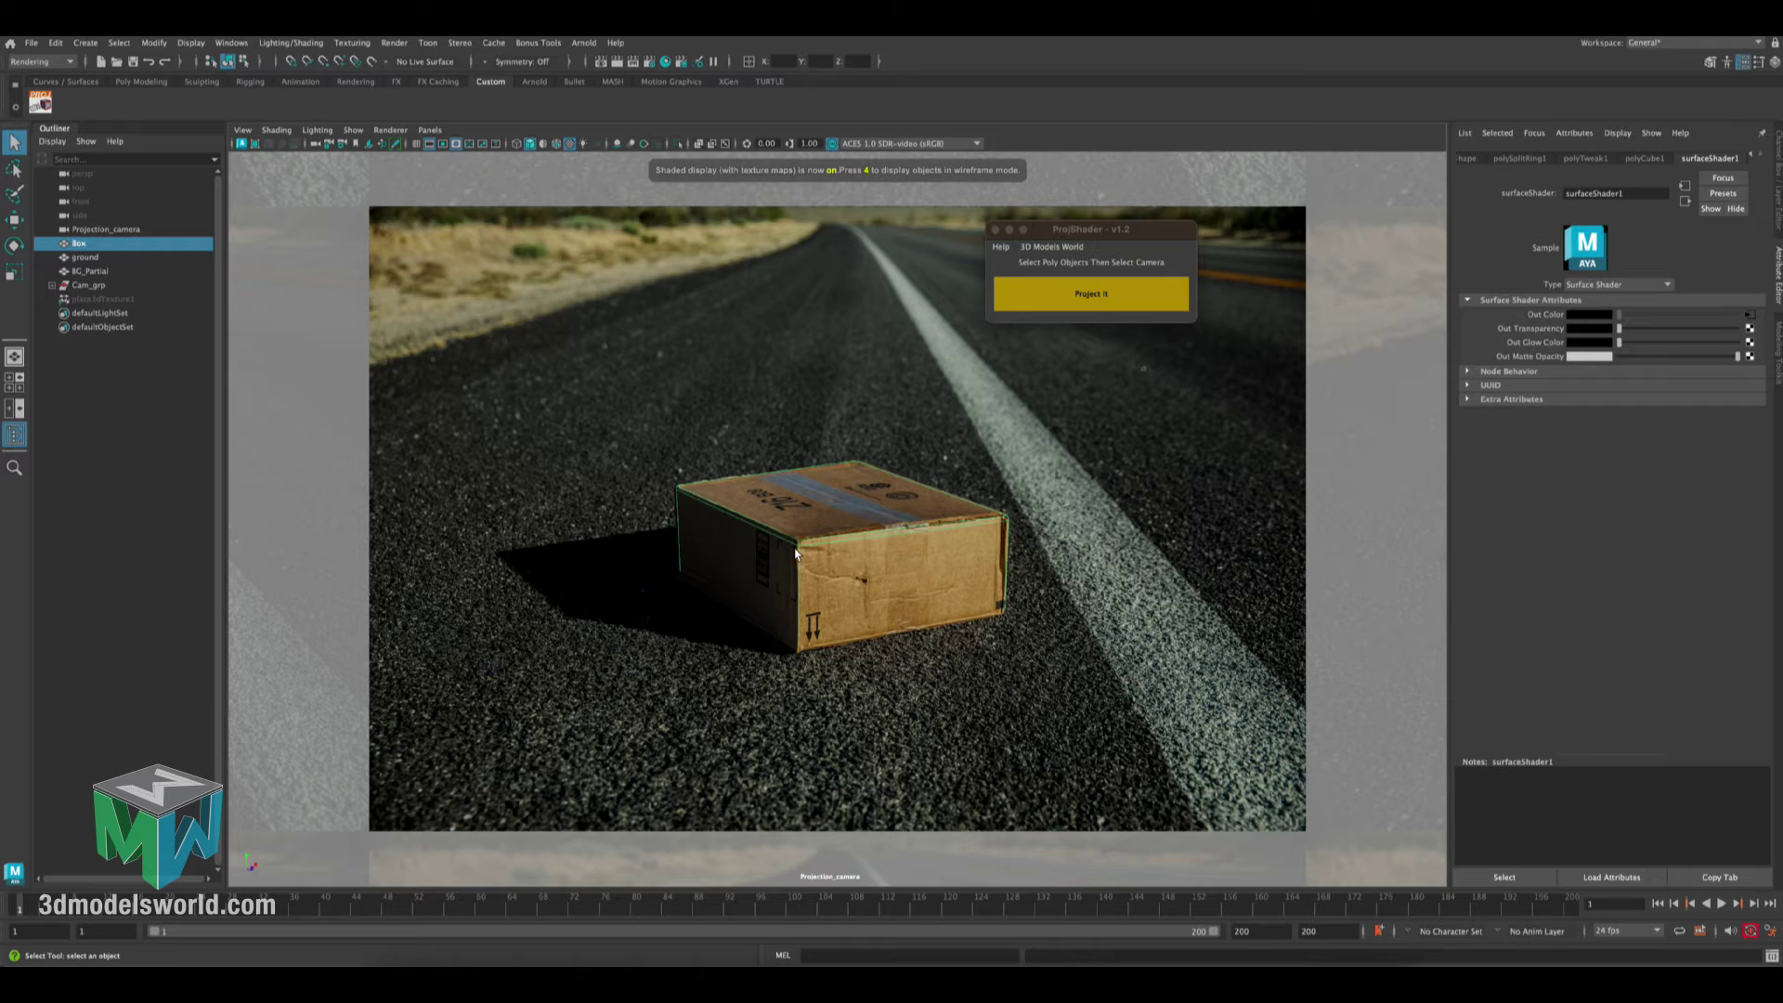
left_click(782, 223, "shift")
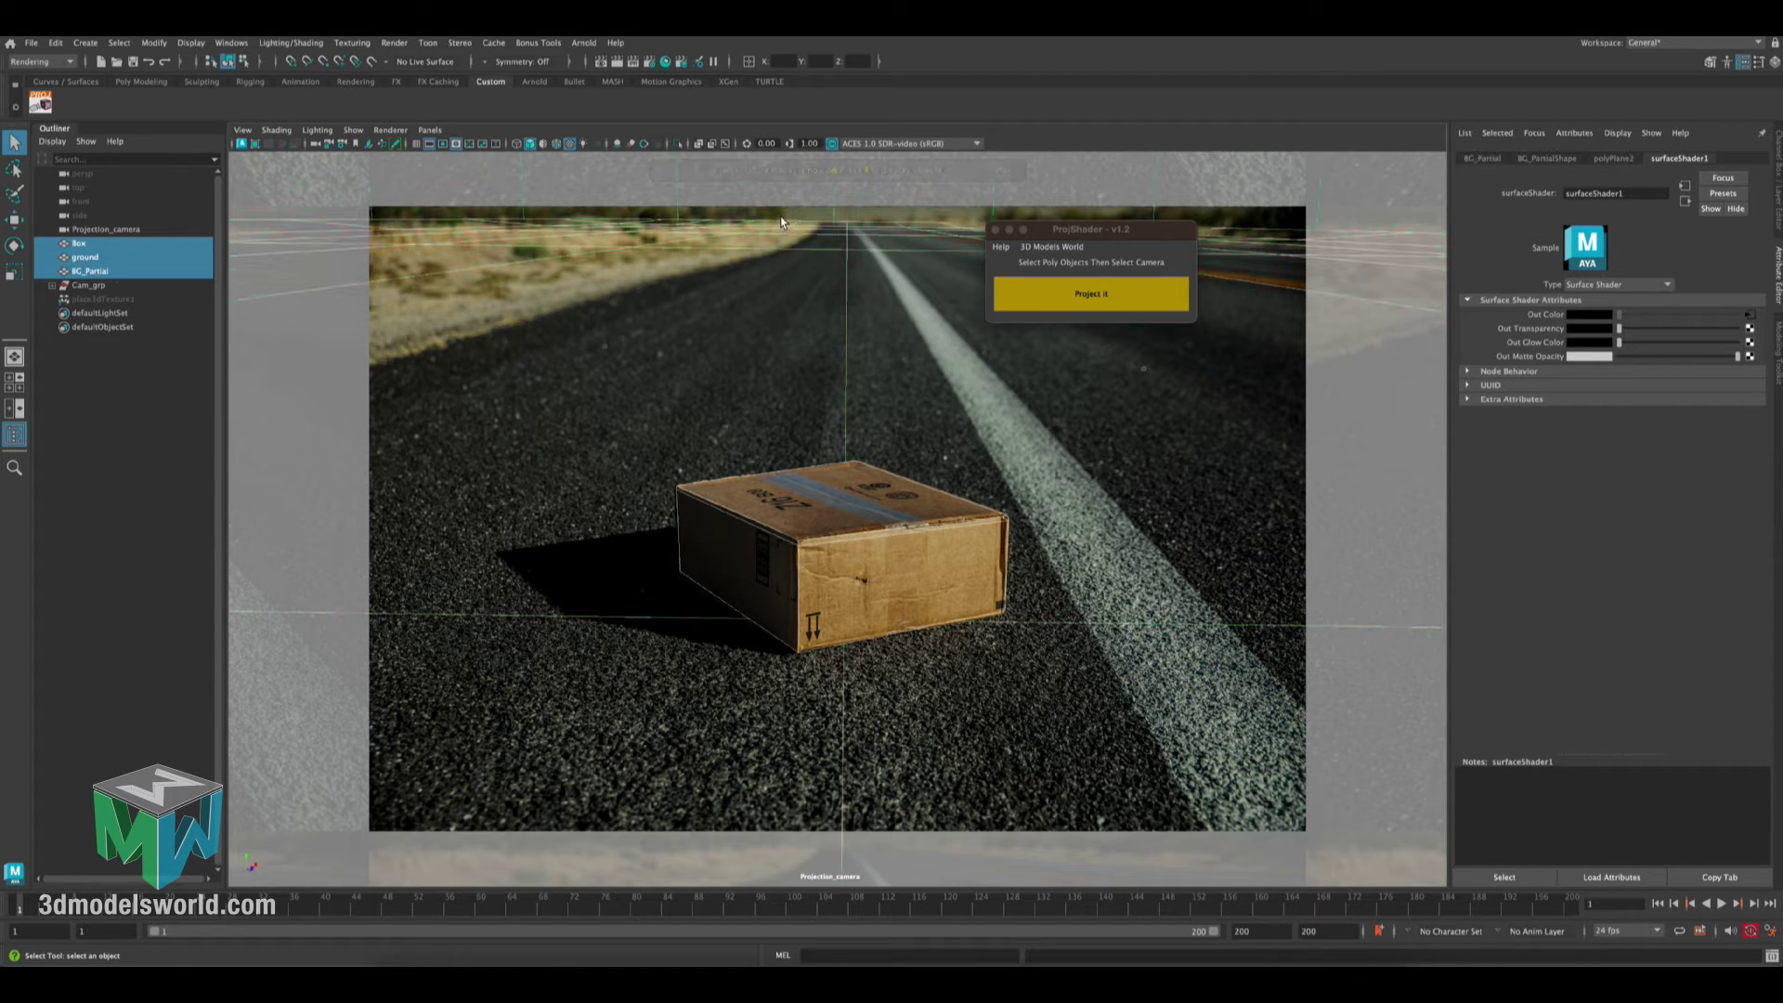
key("space")
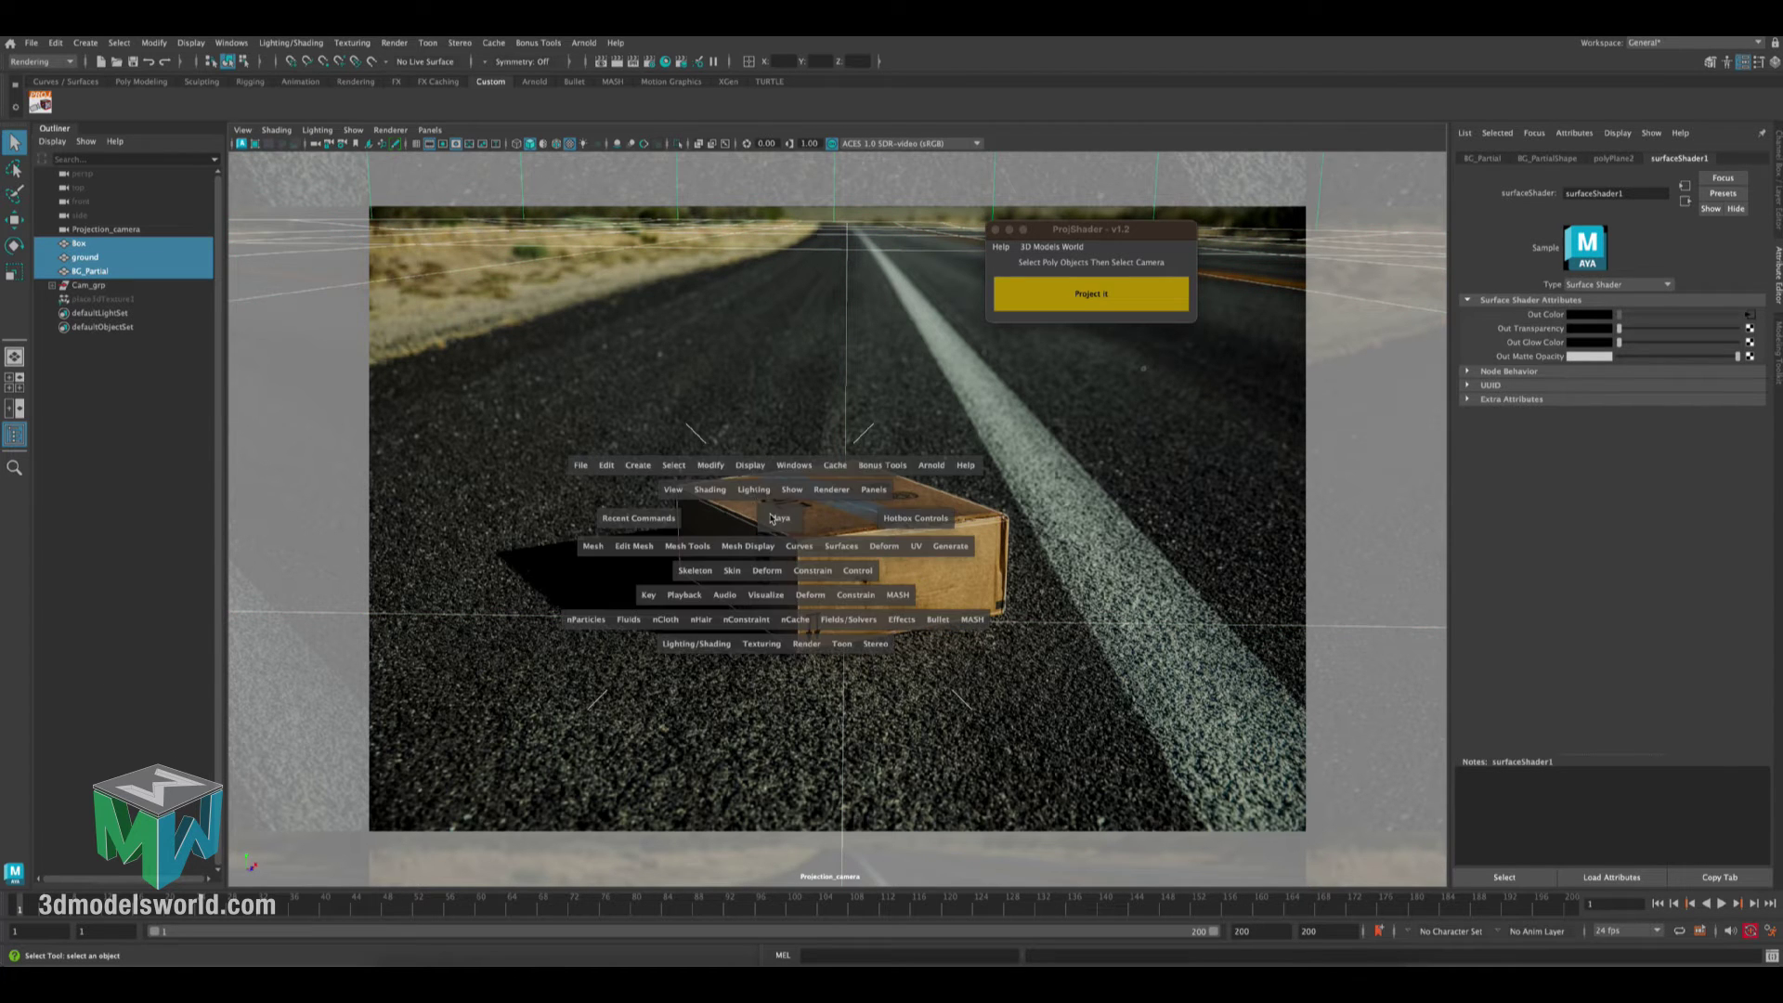
key("space")
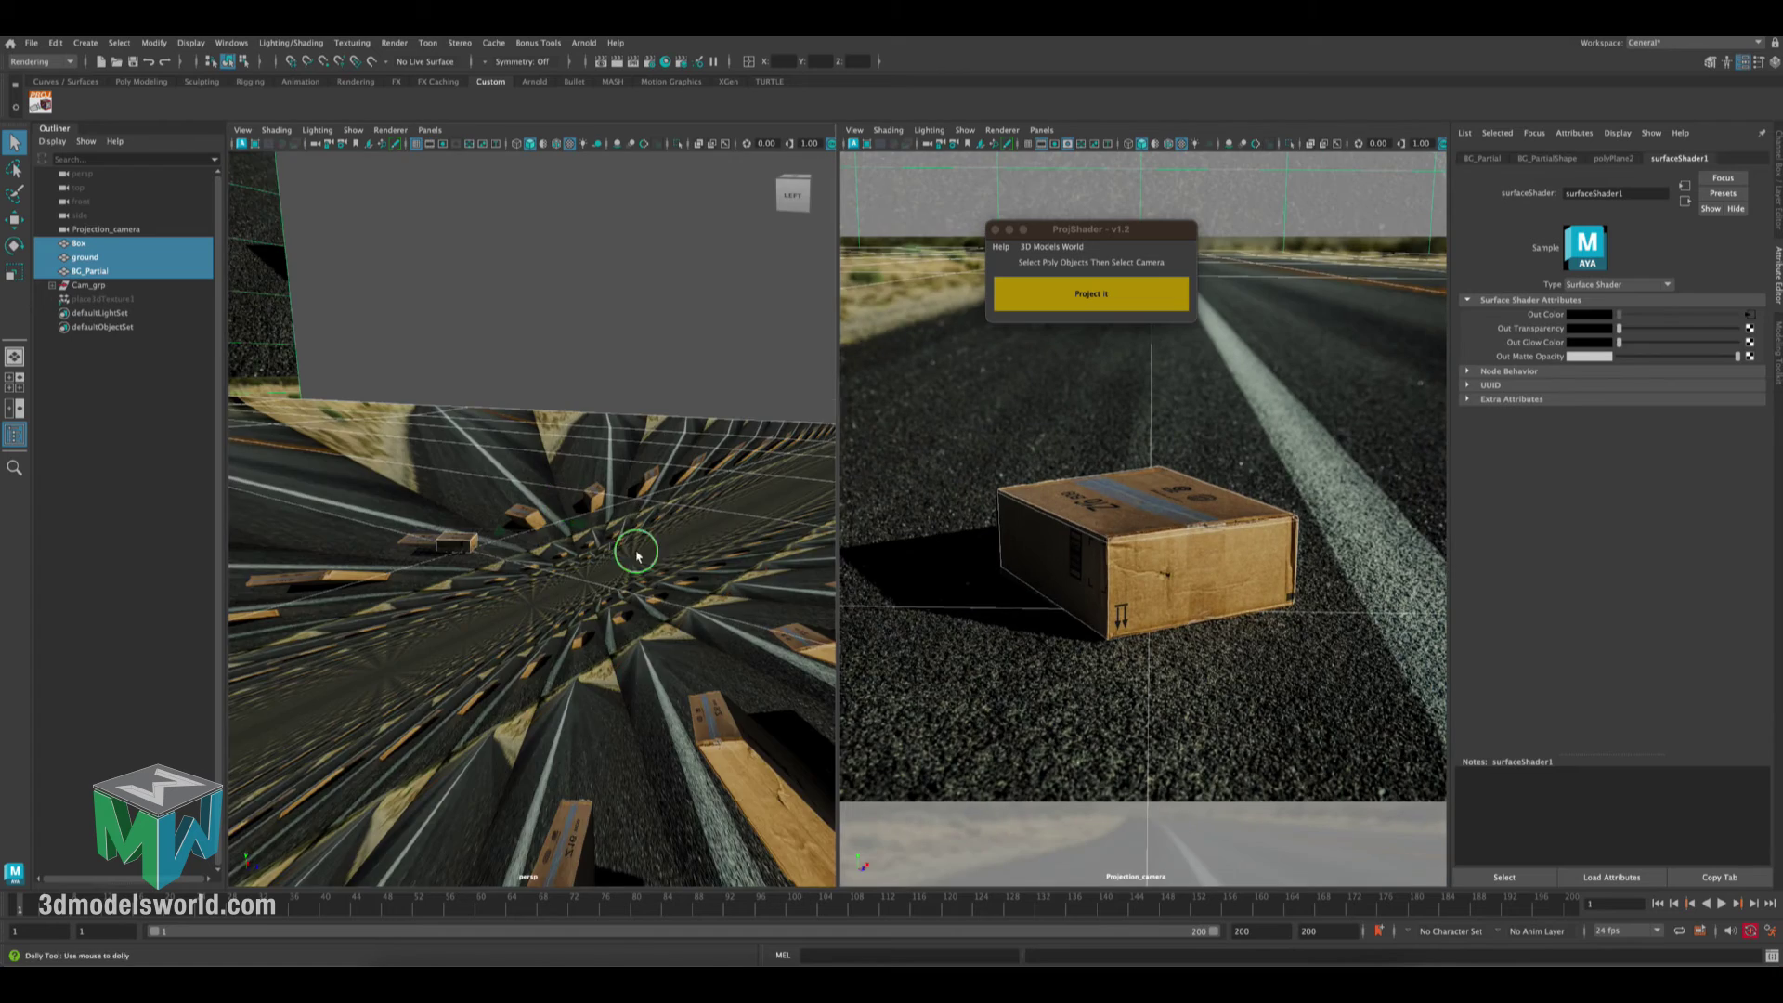
mouse_move(637, 546)
left_mouse_down("alt")
mouse_move(655, 587)
mouse_move(617, 628)
mouse_move(604, 597)
mouse_move(560, 605)
mouse_move(957, 560)
left_mouse_up("alt")
key("space")
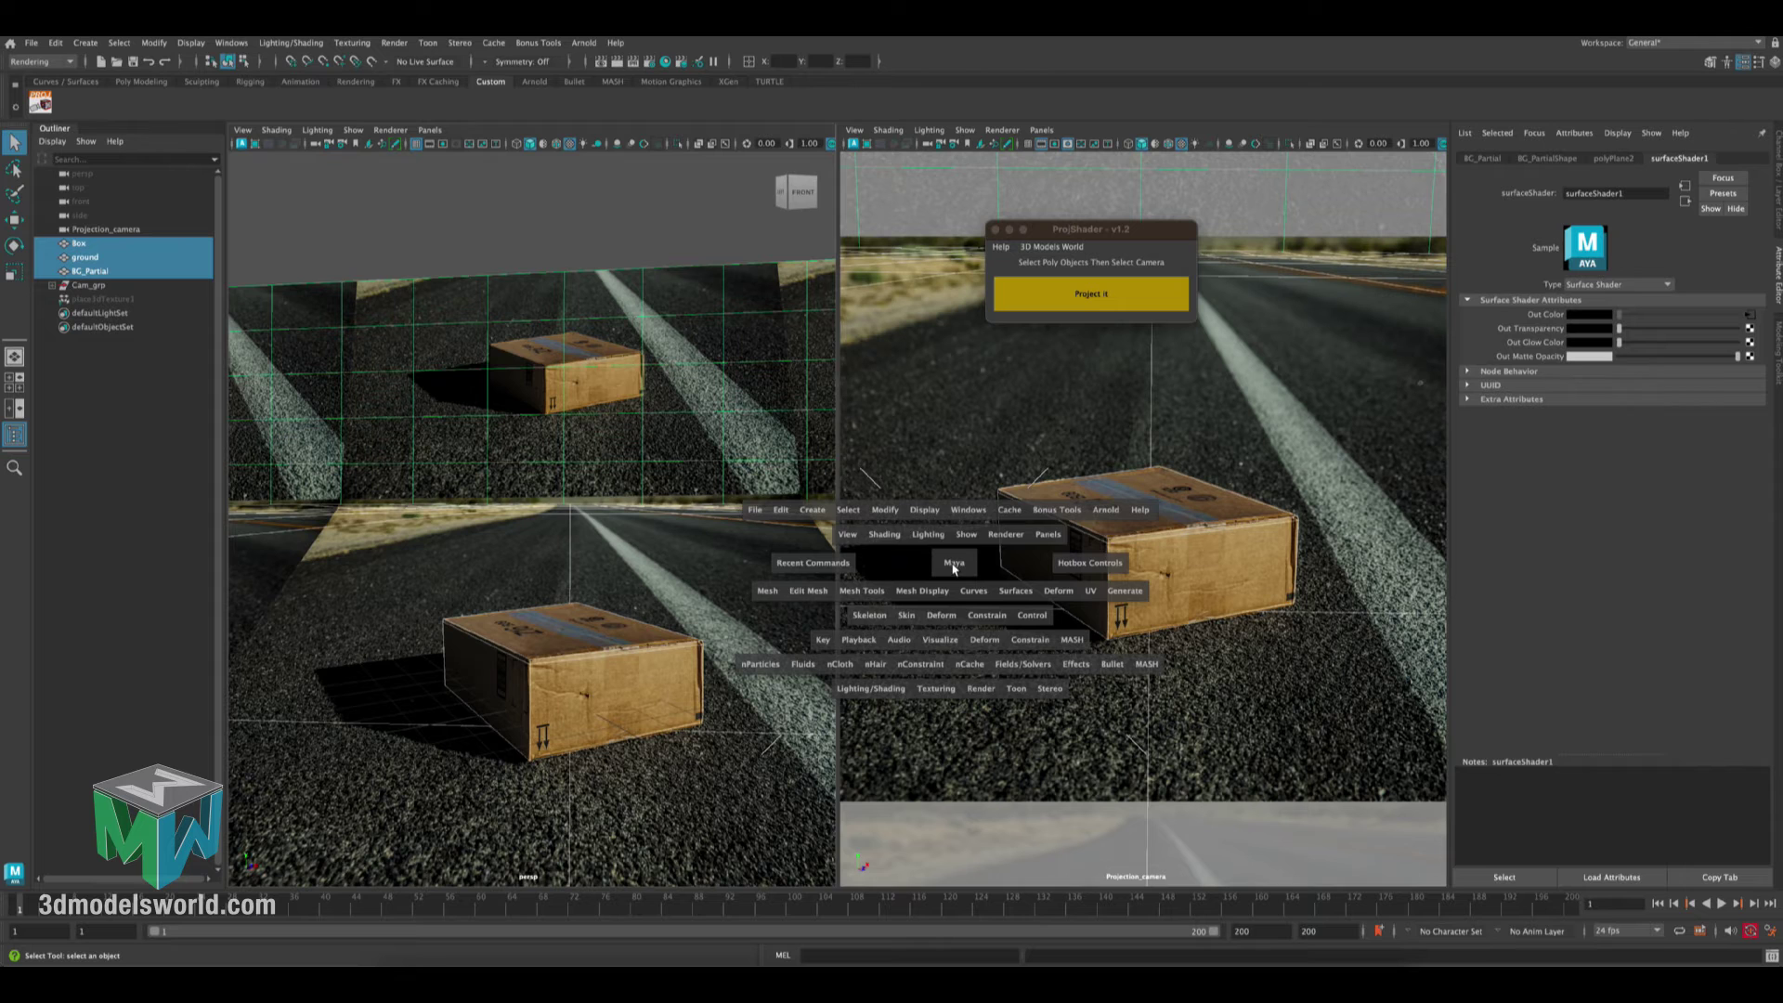
key("space")
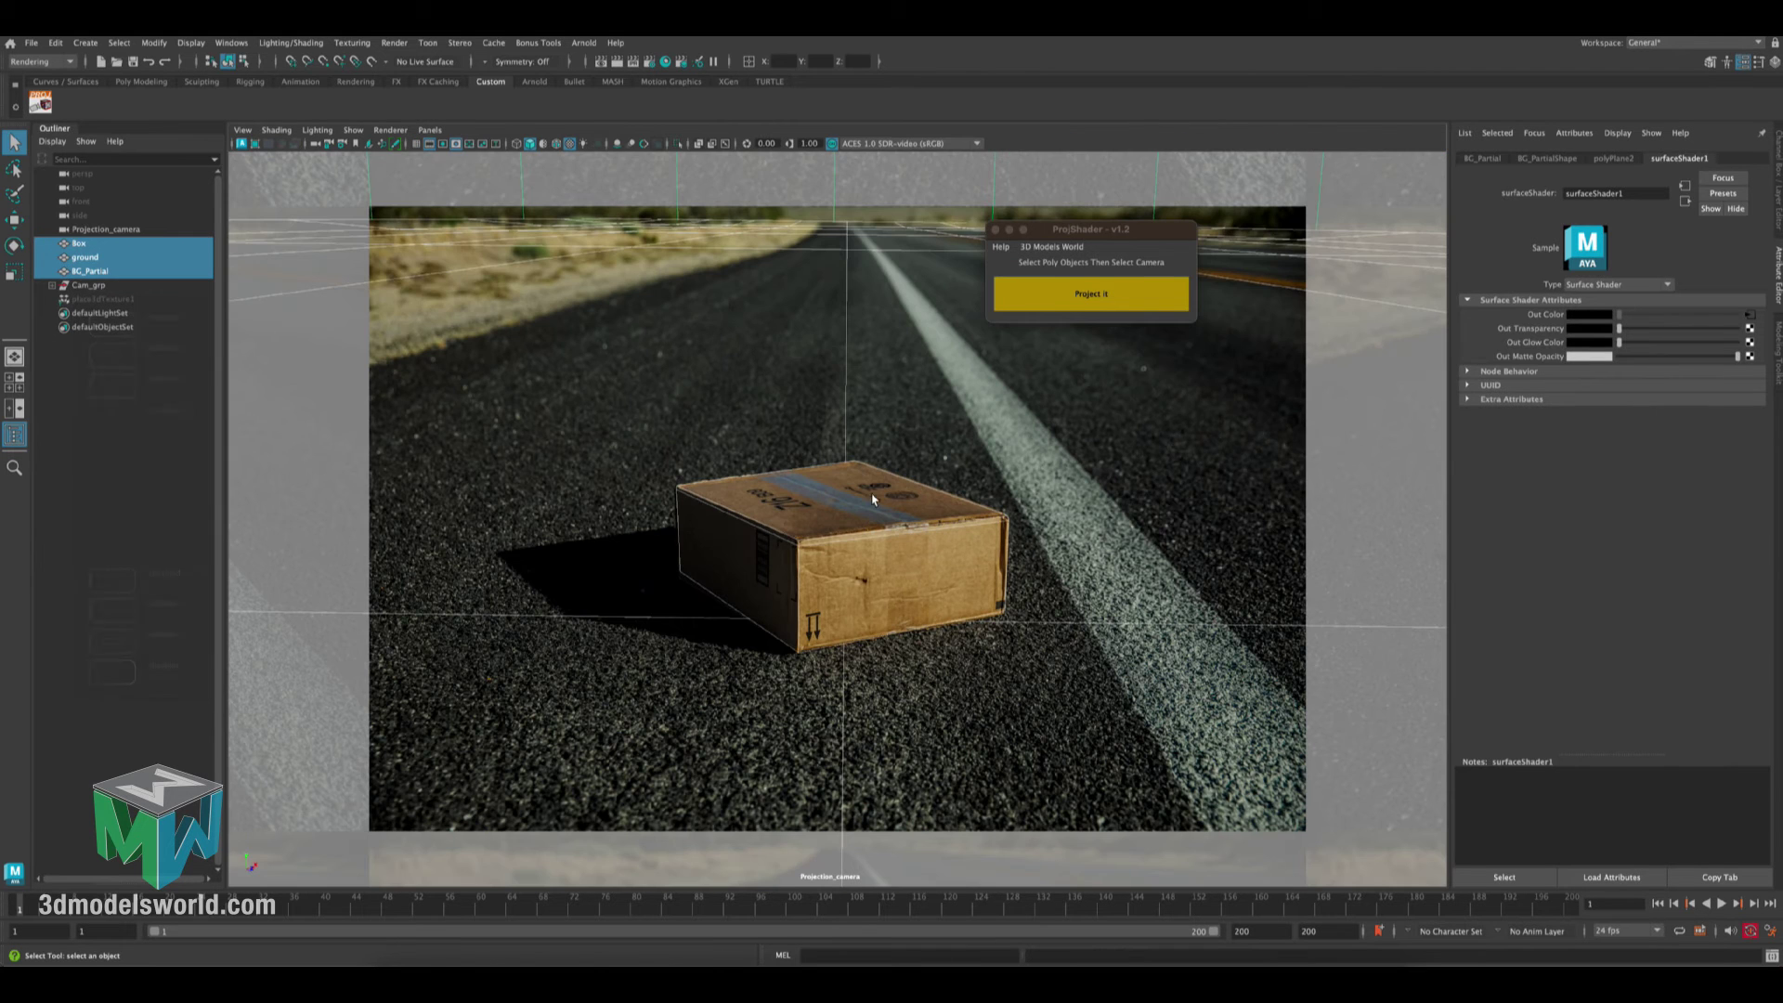
Look through Shot_camera1 and play its camera move from the start
left_click(431, 130)
mouse_move(482, 144)
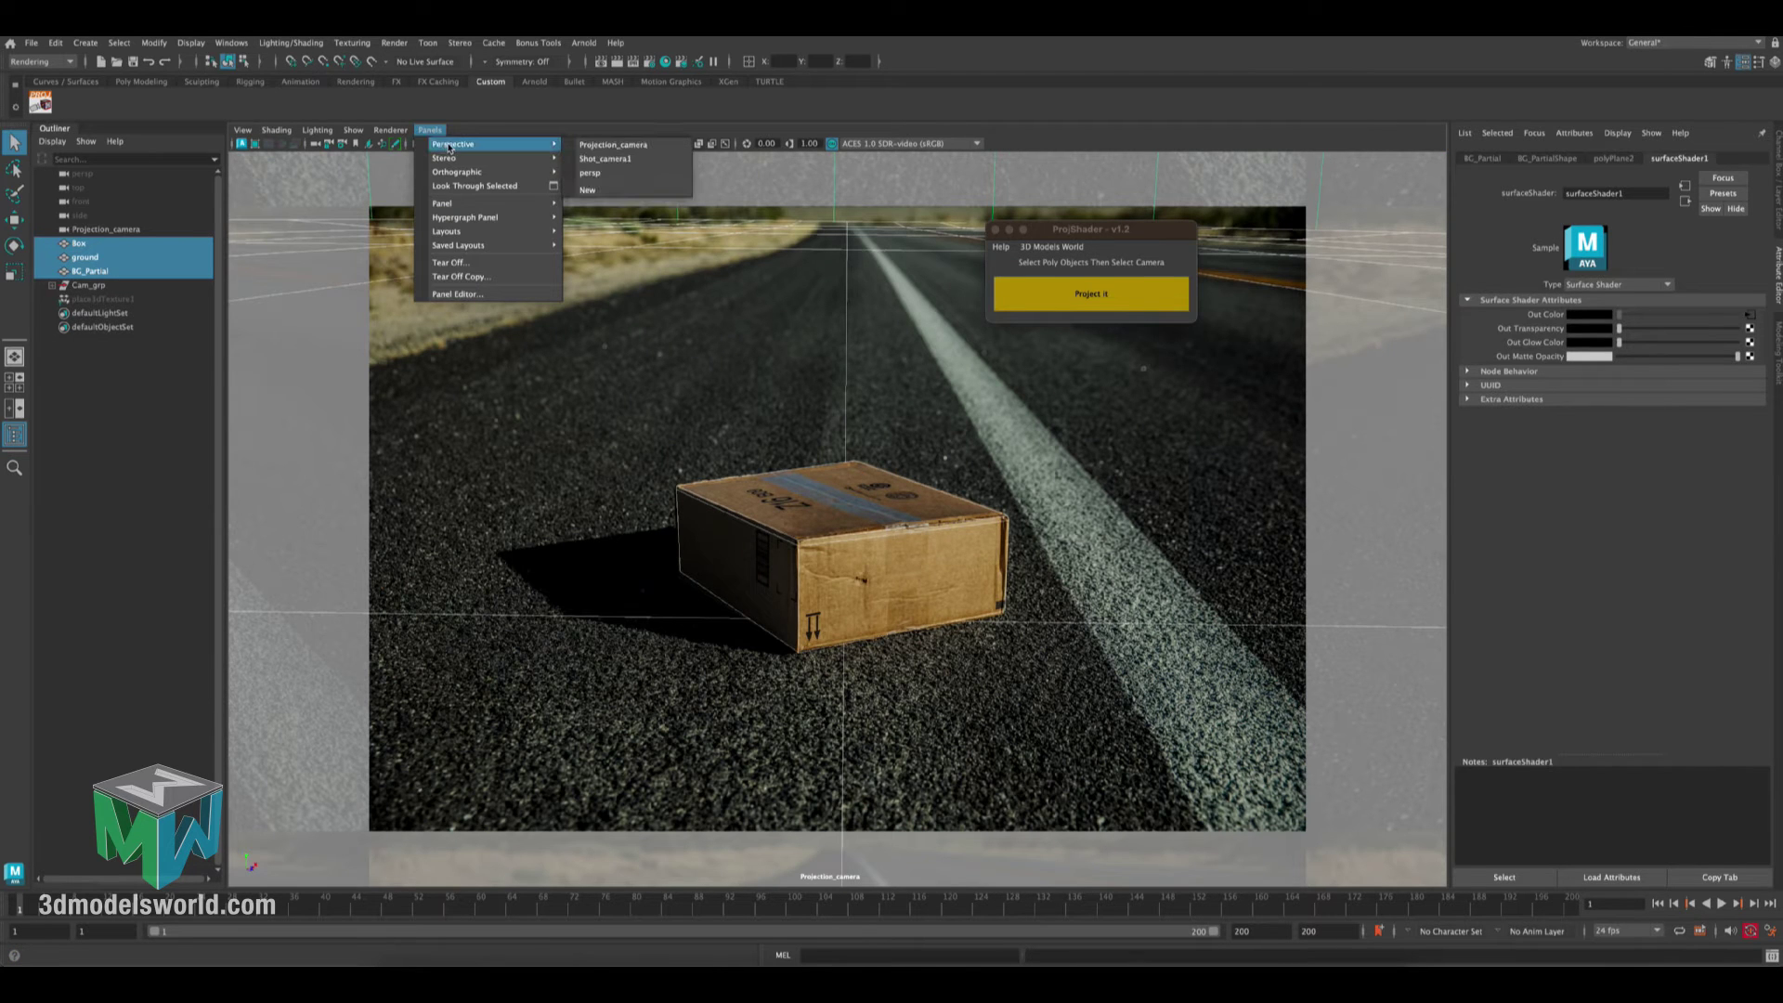
left_click(605, 159)
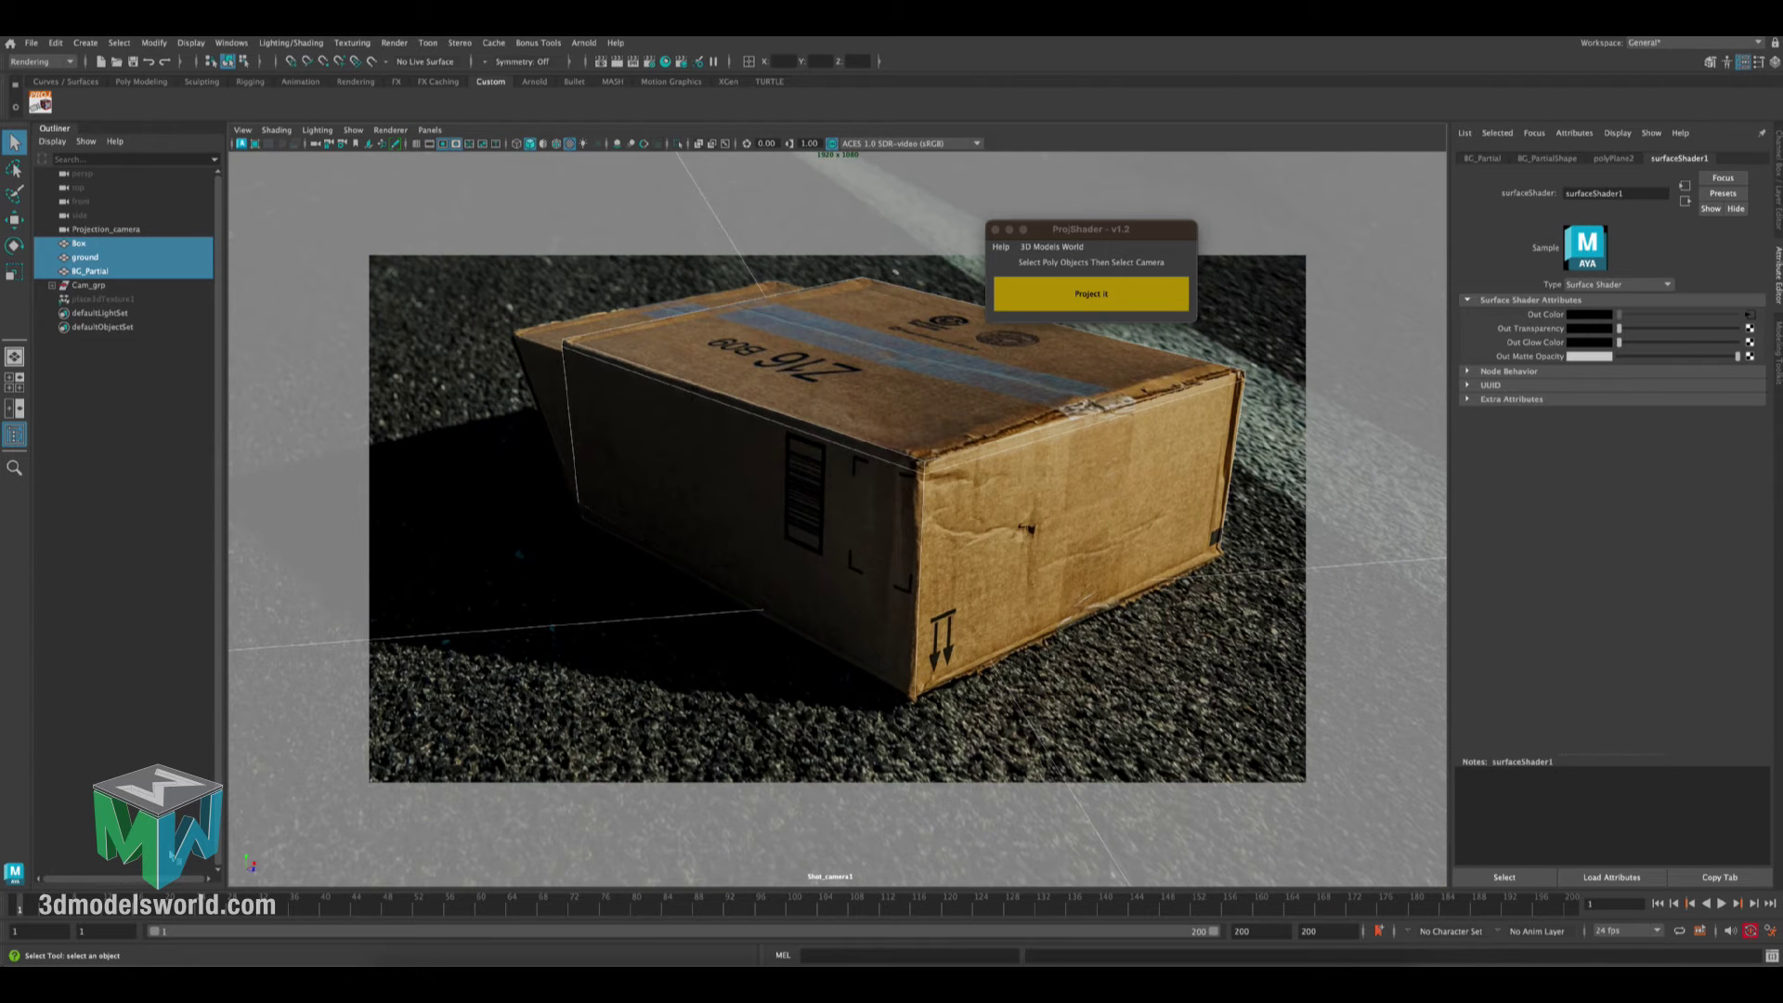
left_click(42, 911)
key("alt+v")
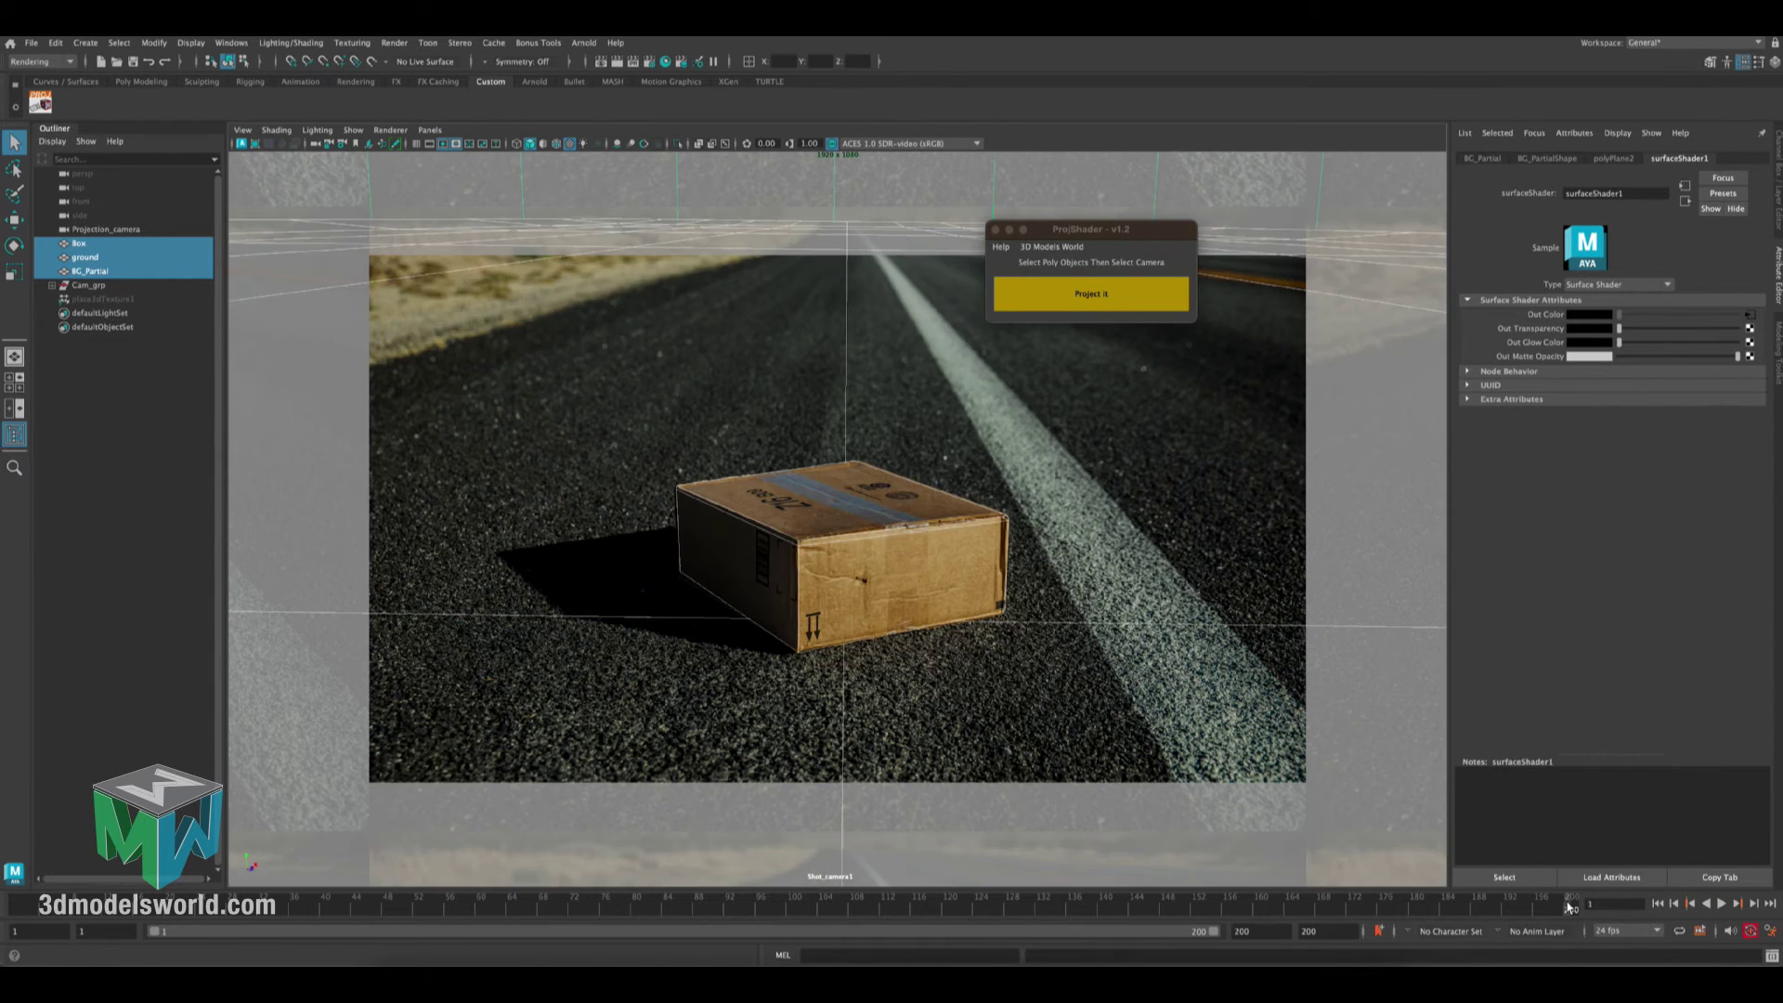
key("space")
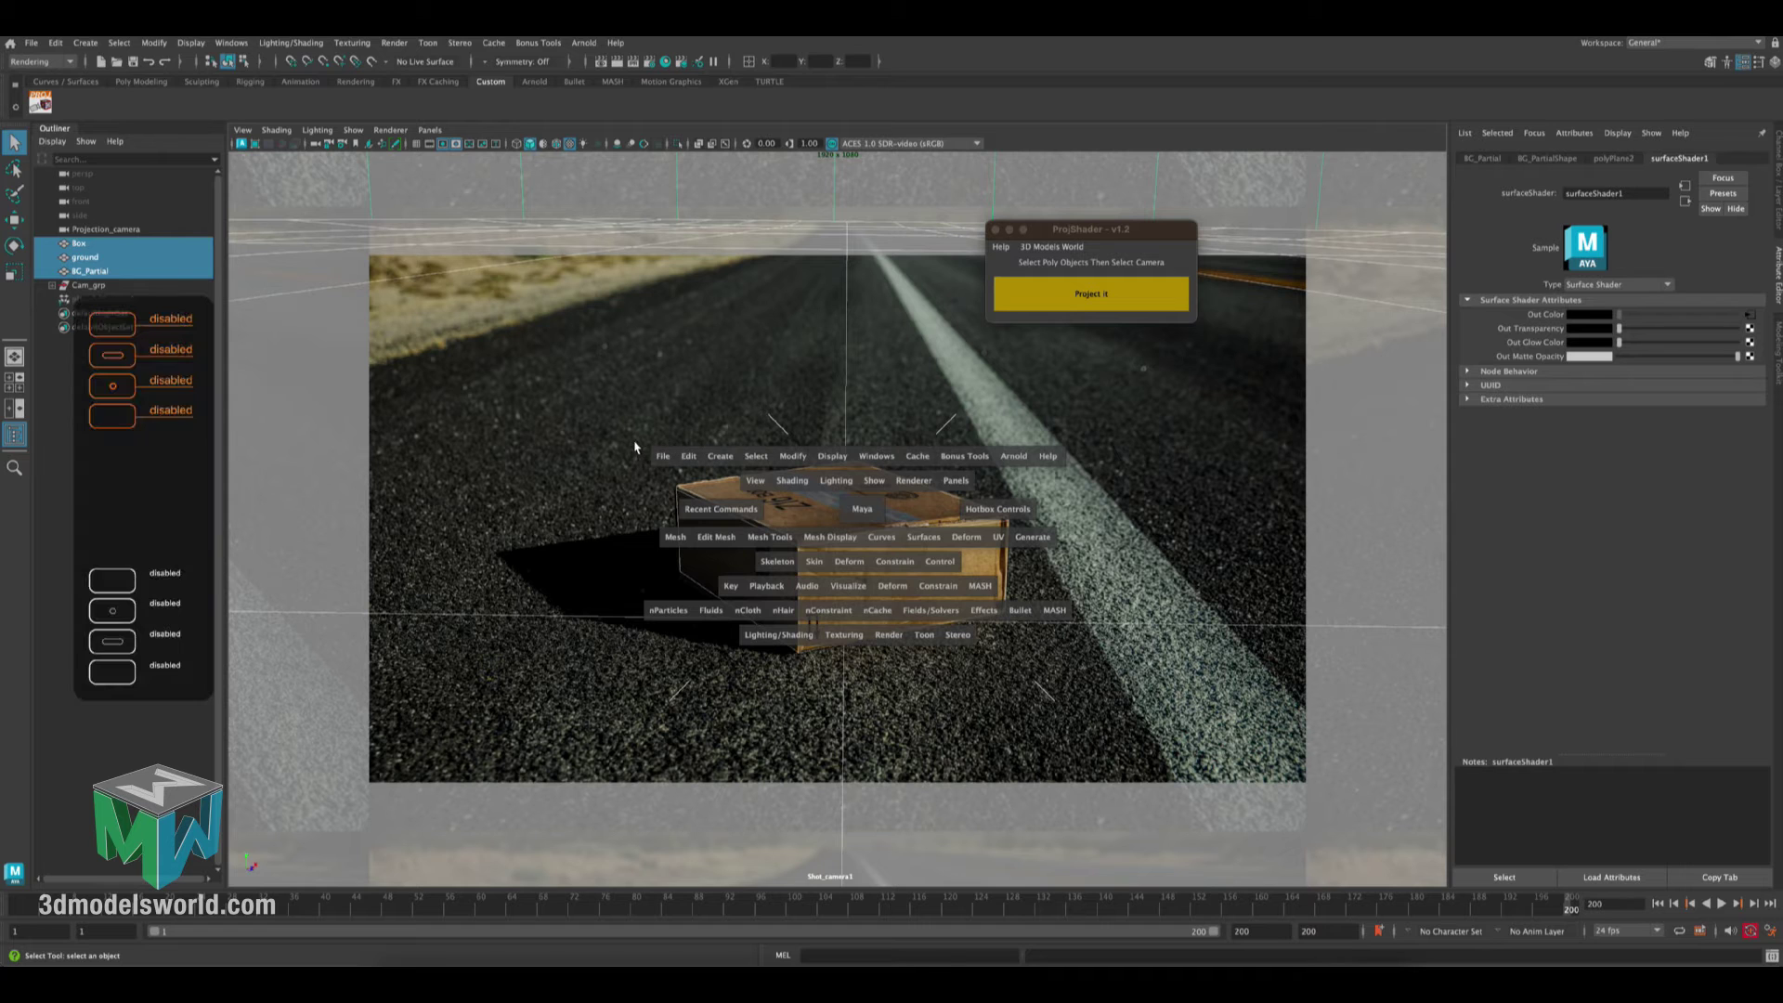
Toggle between split perspective/Shot_camera1 and maximized Shot_camera1, then select only the ground
key("space")
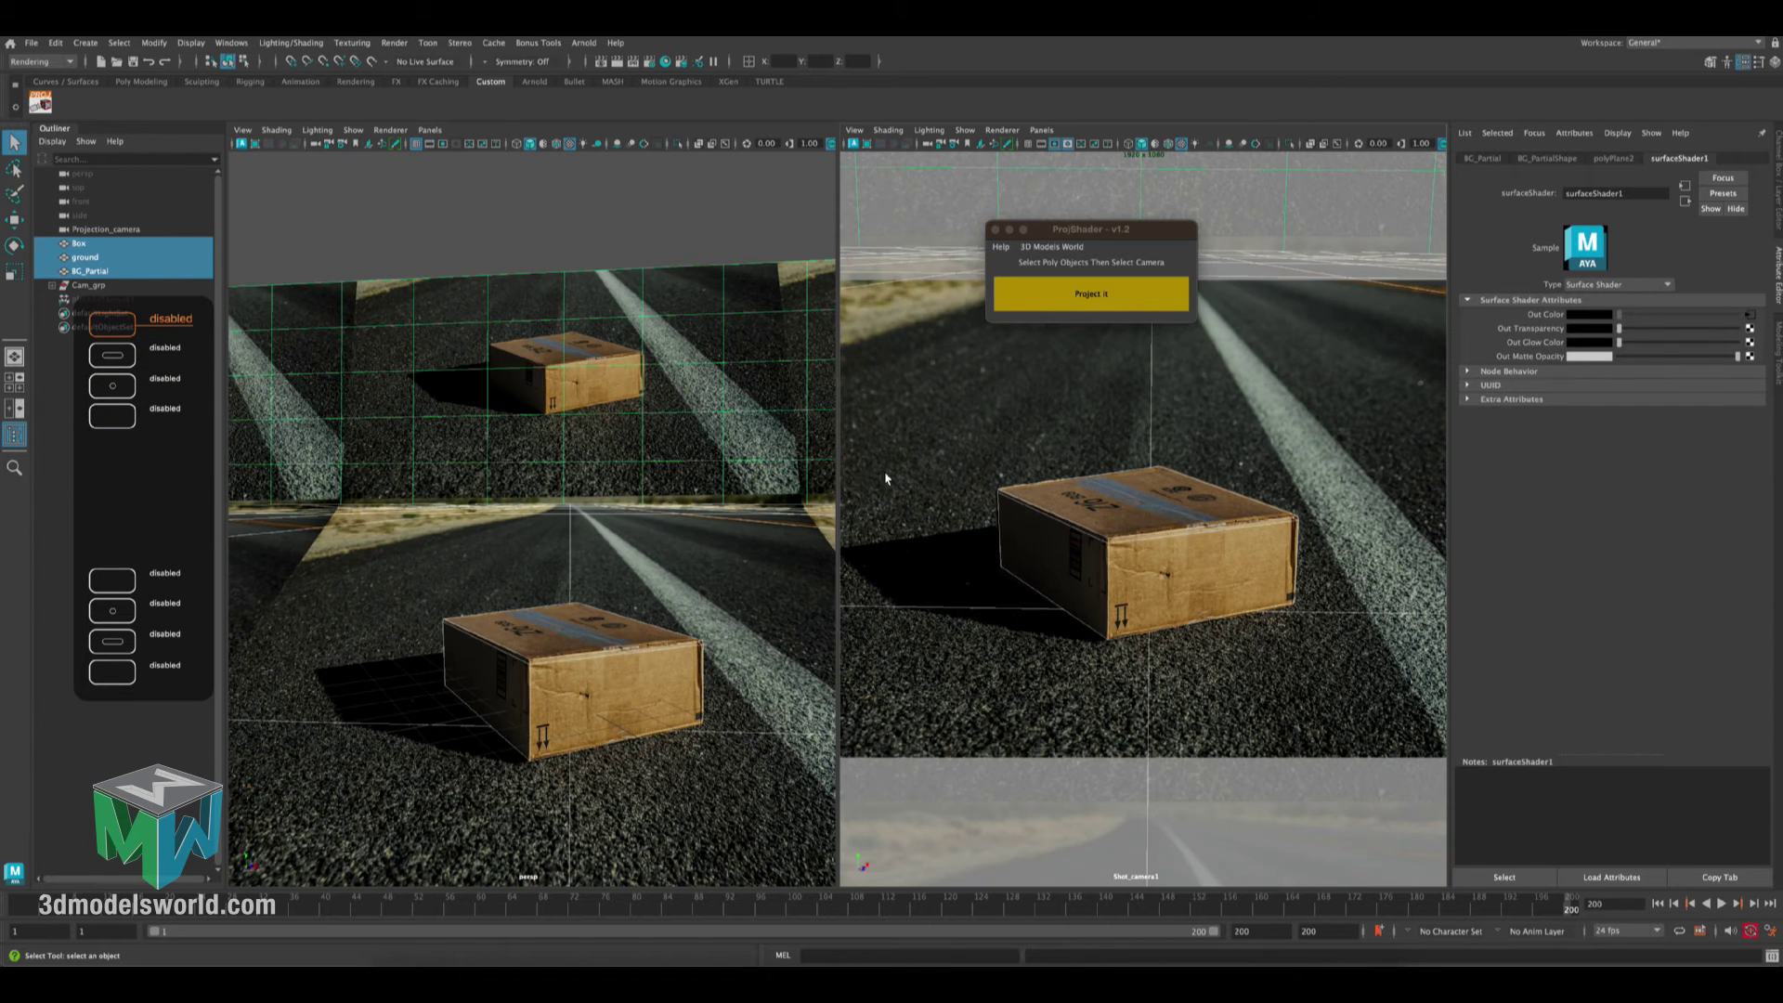
key("space")
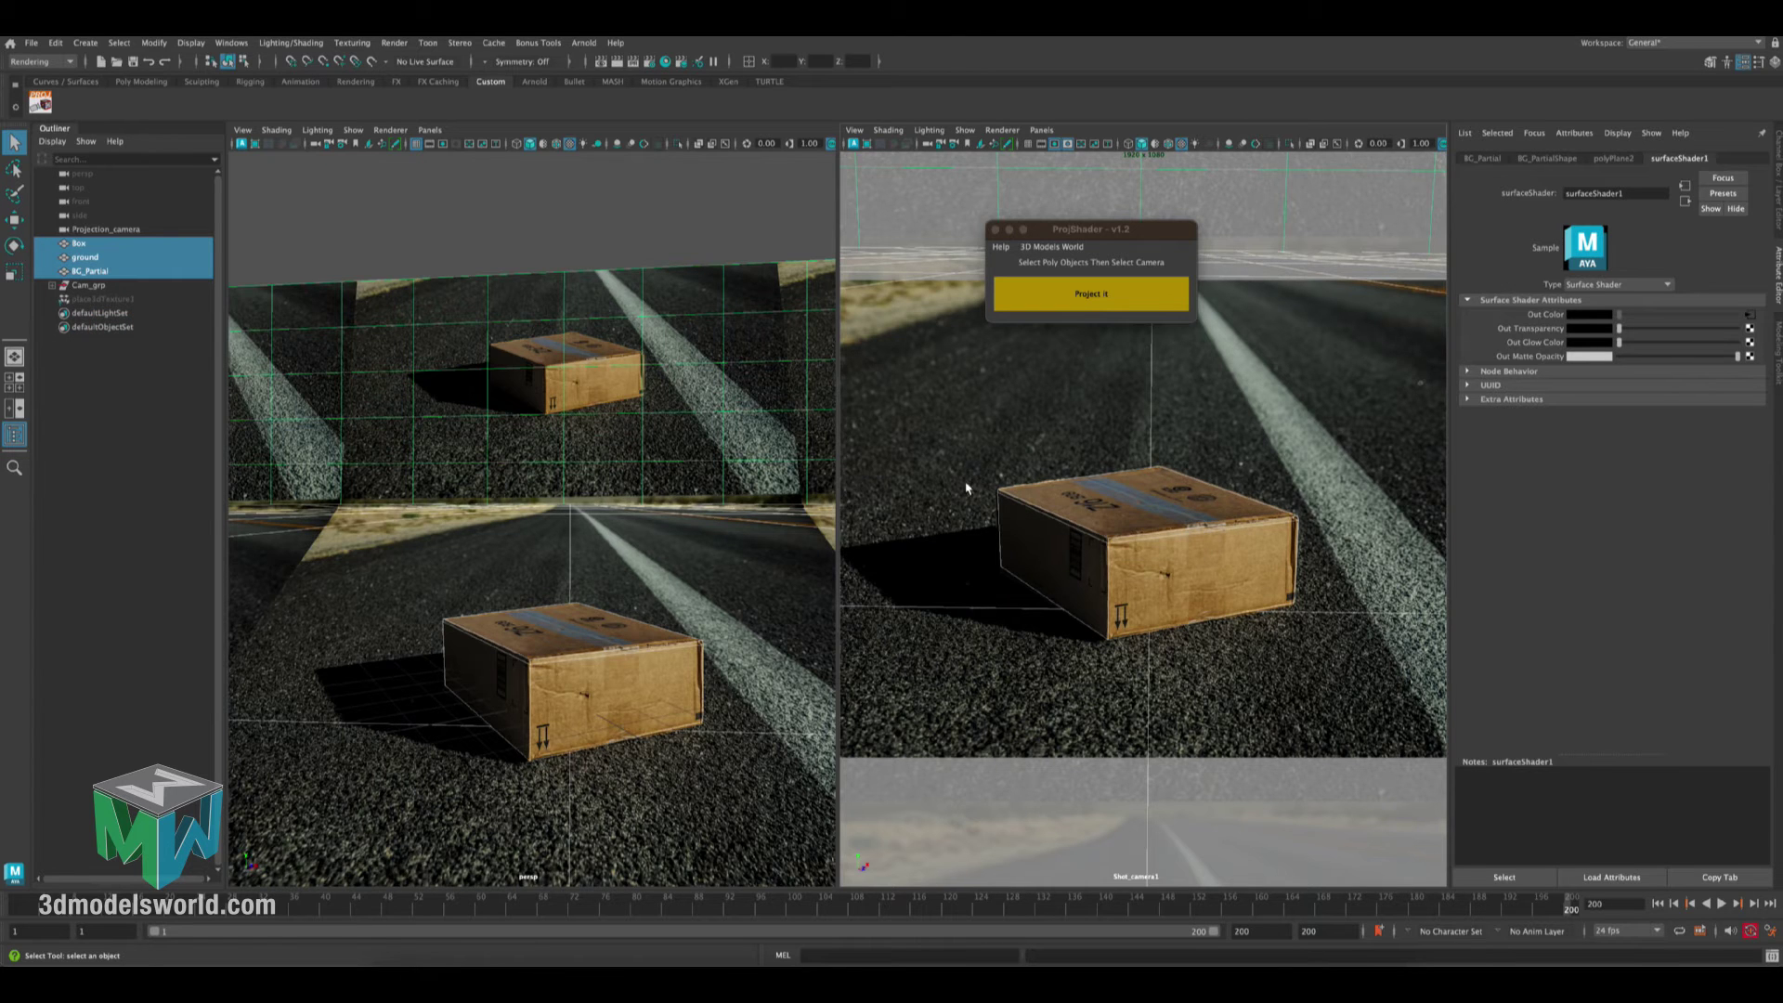
key("space")
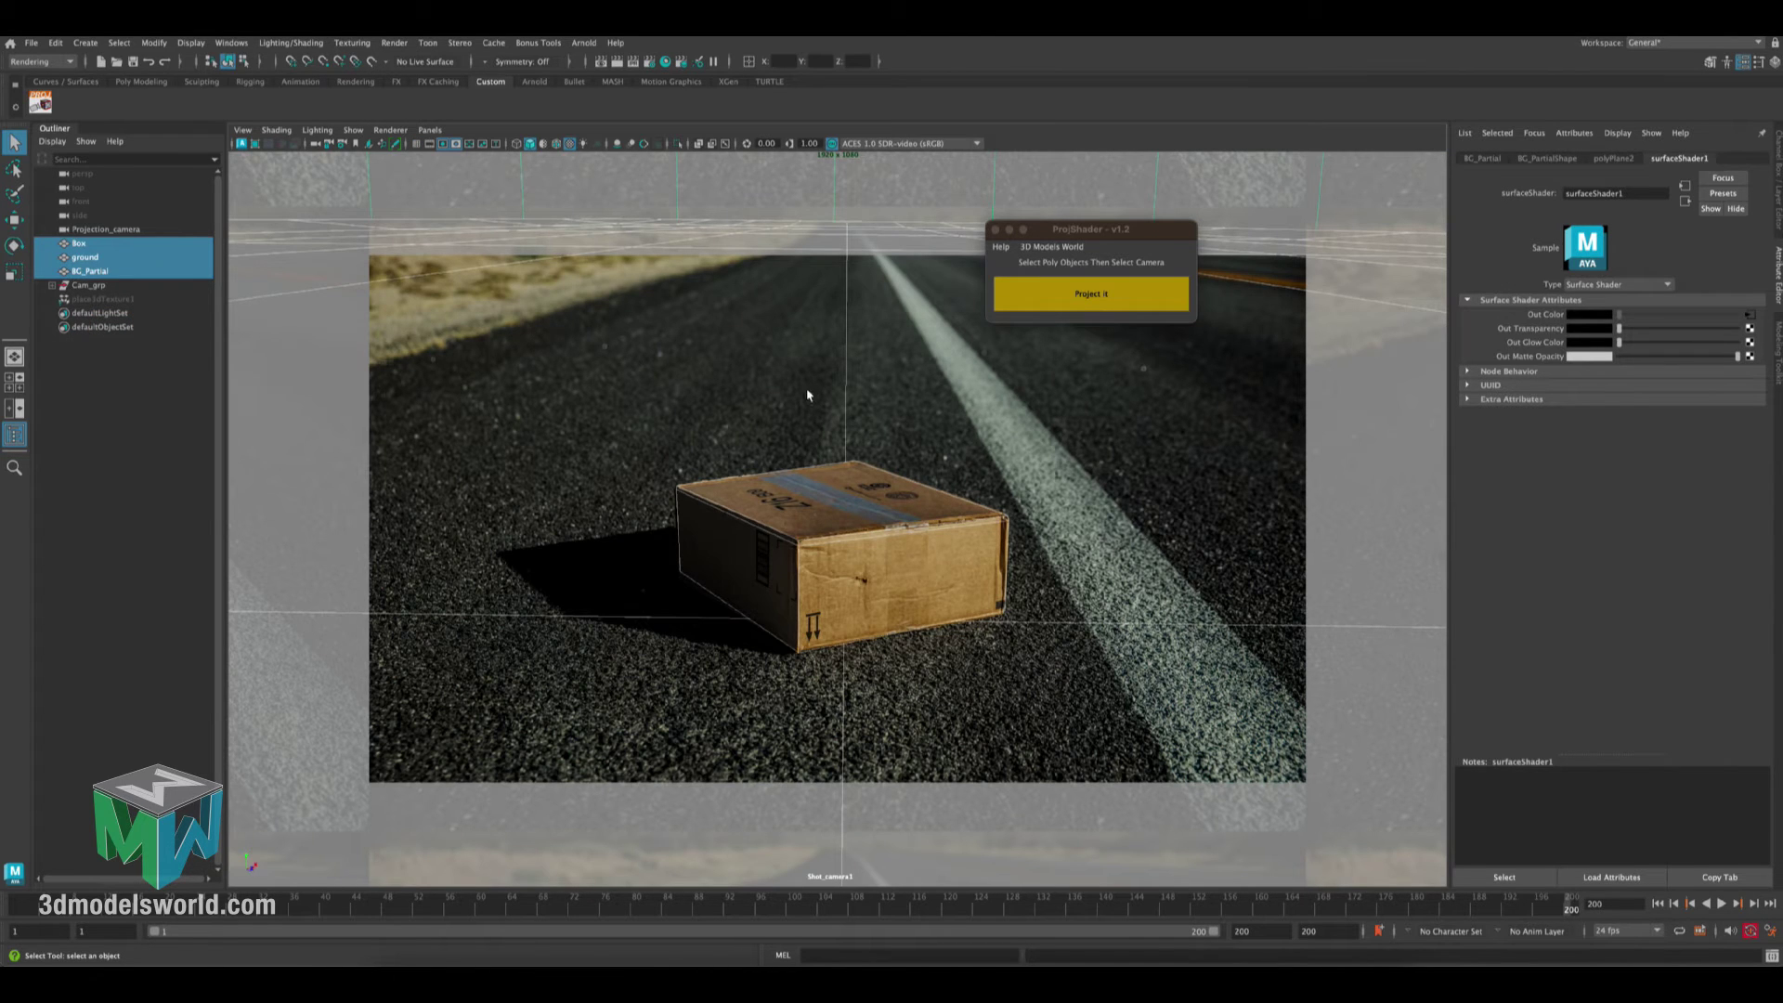
left_click(778, 428)
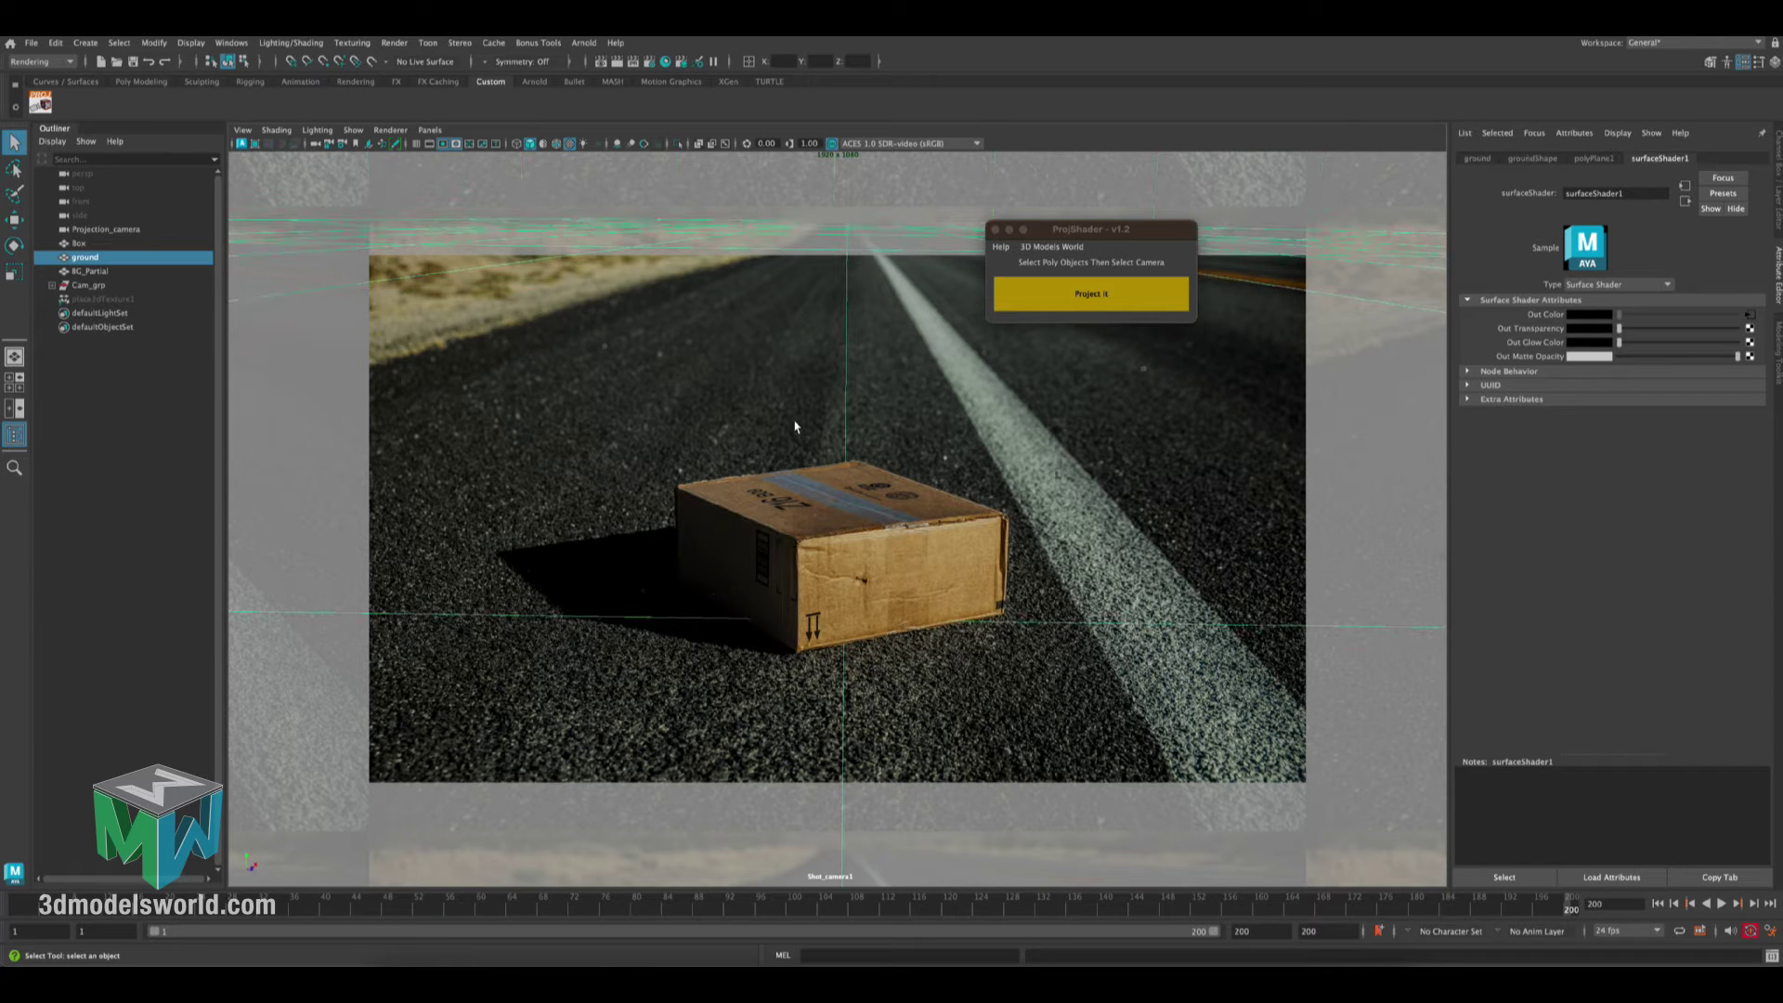
Run Project it with only ground selected and dismiss the not-enough-objects warning
key("space")
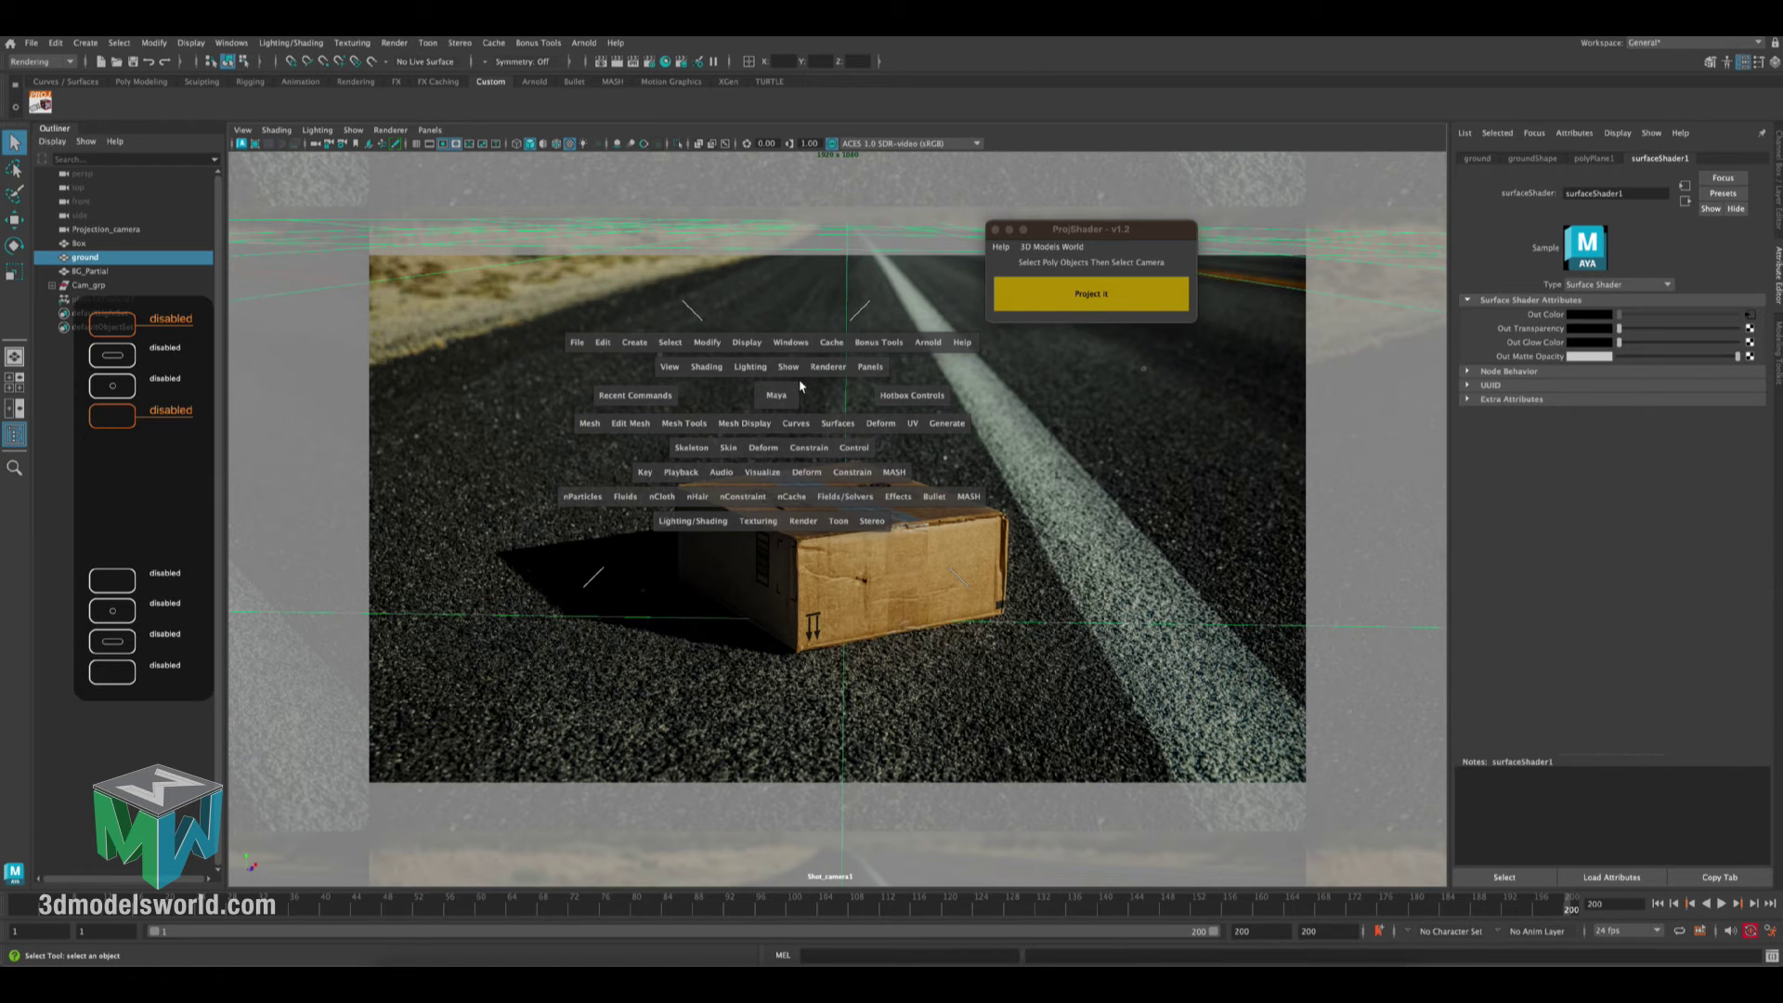
key("space")
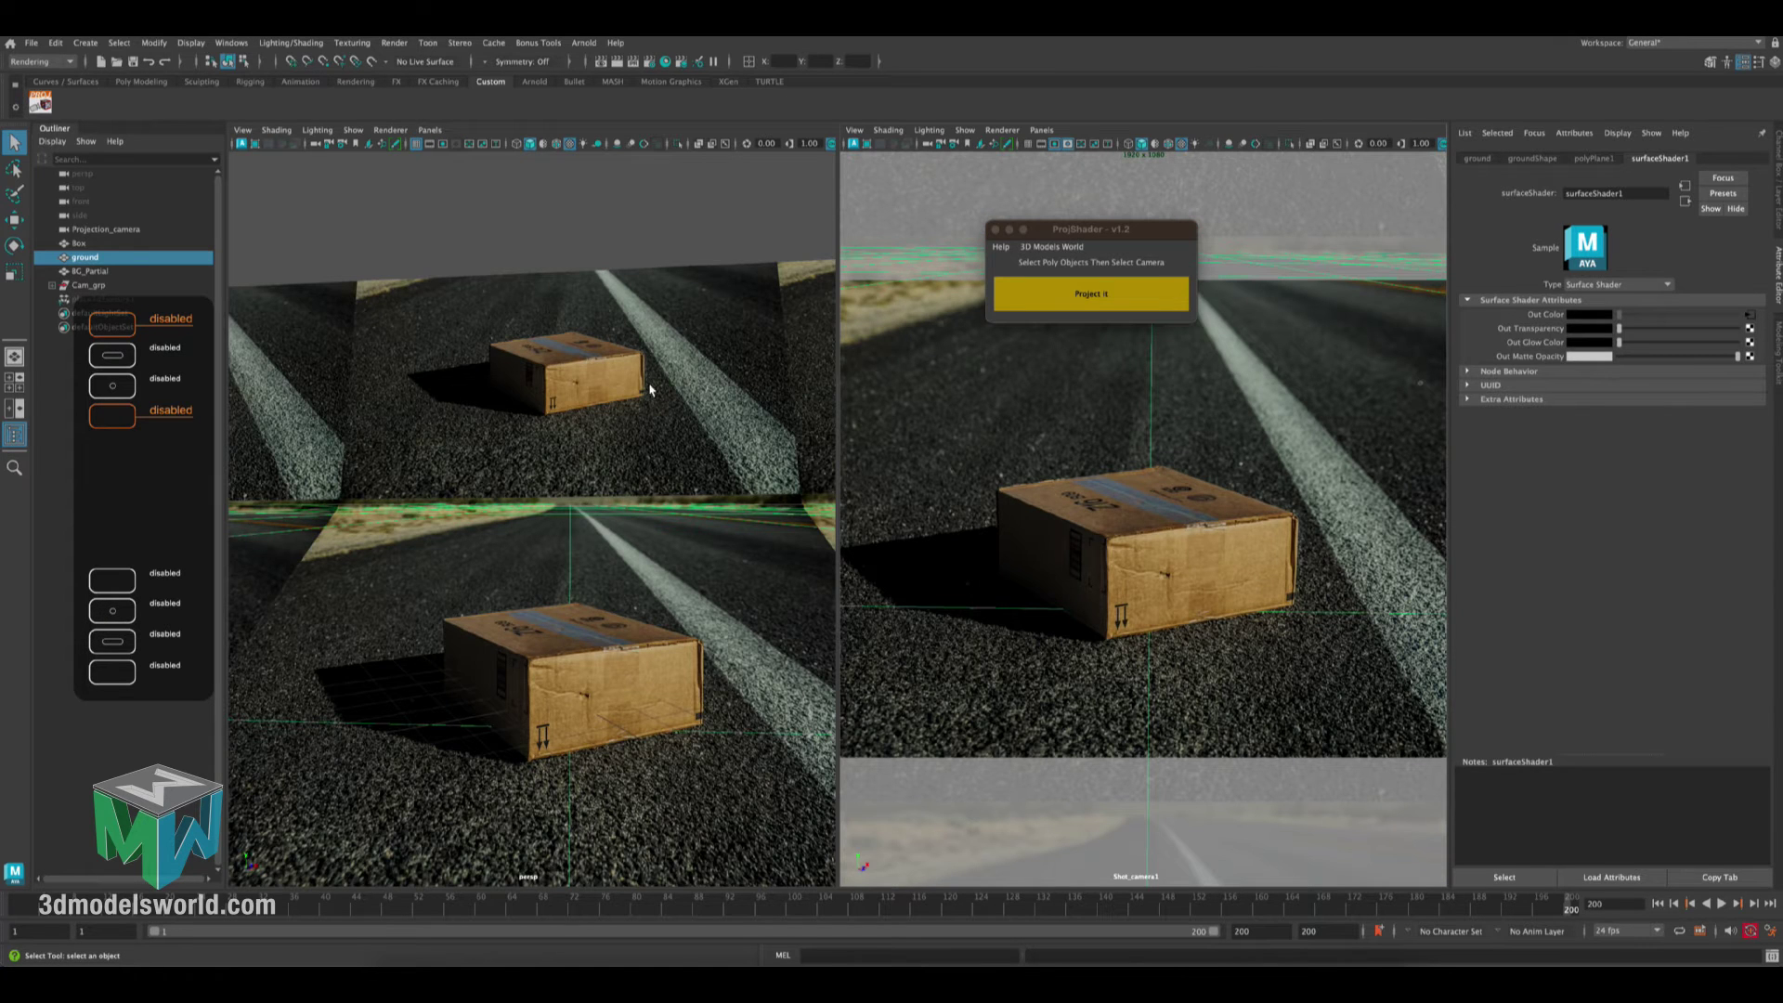
left_click(135, 229, "ctrl")
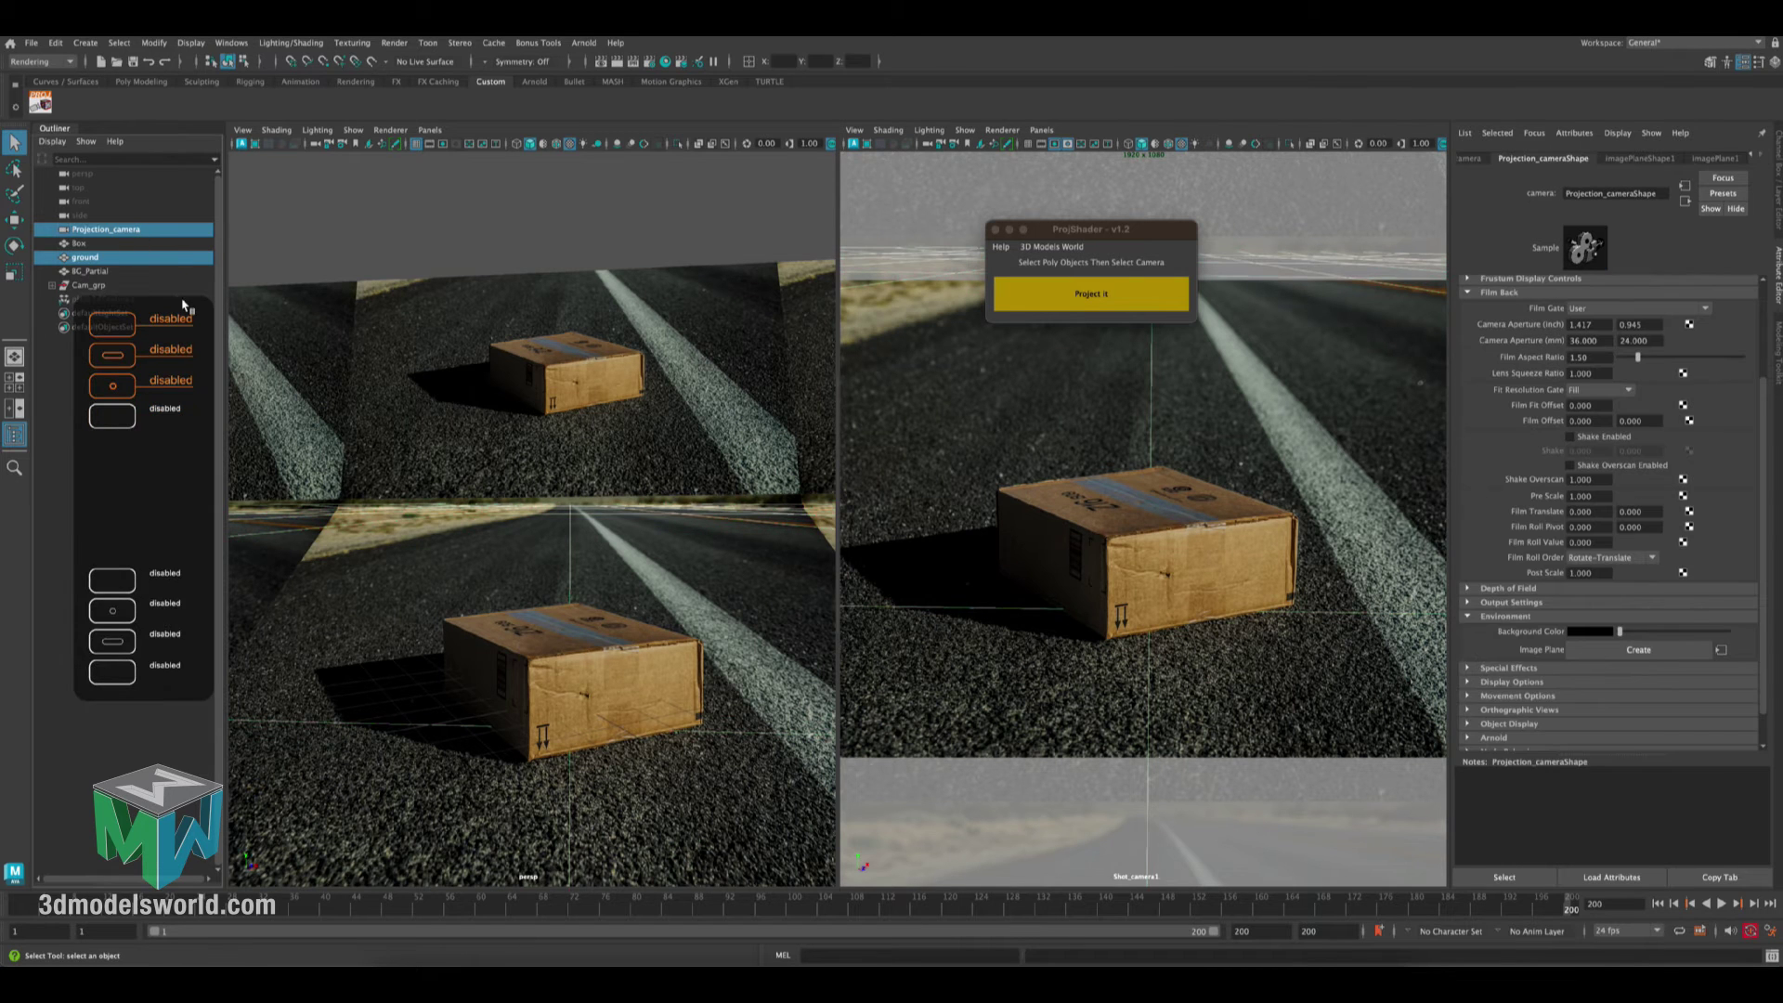
left_click(121, 258)
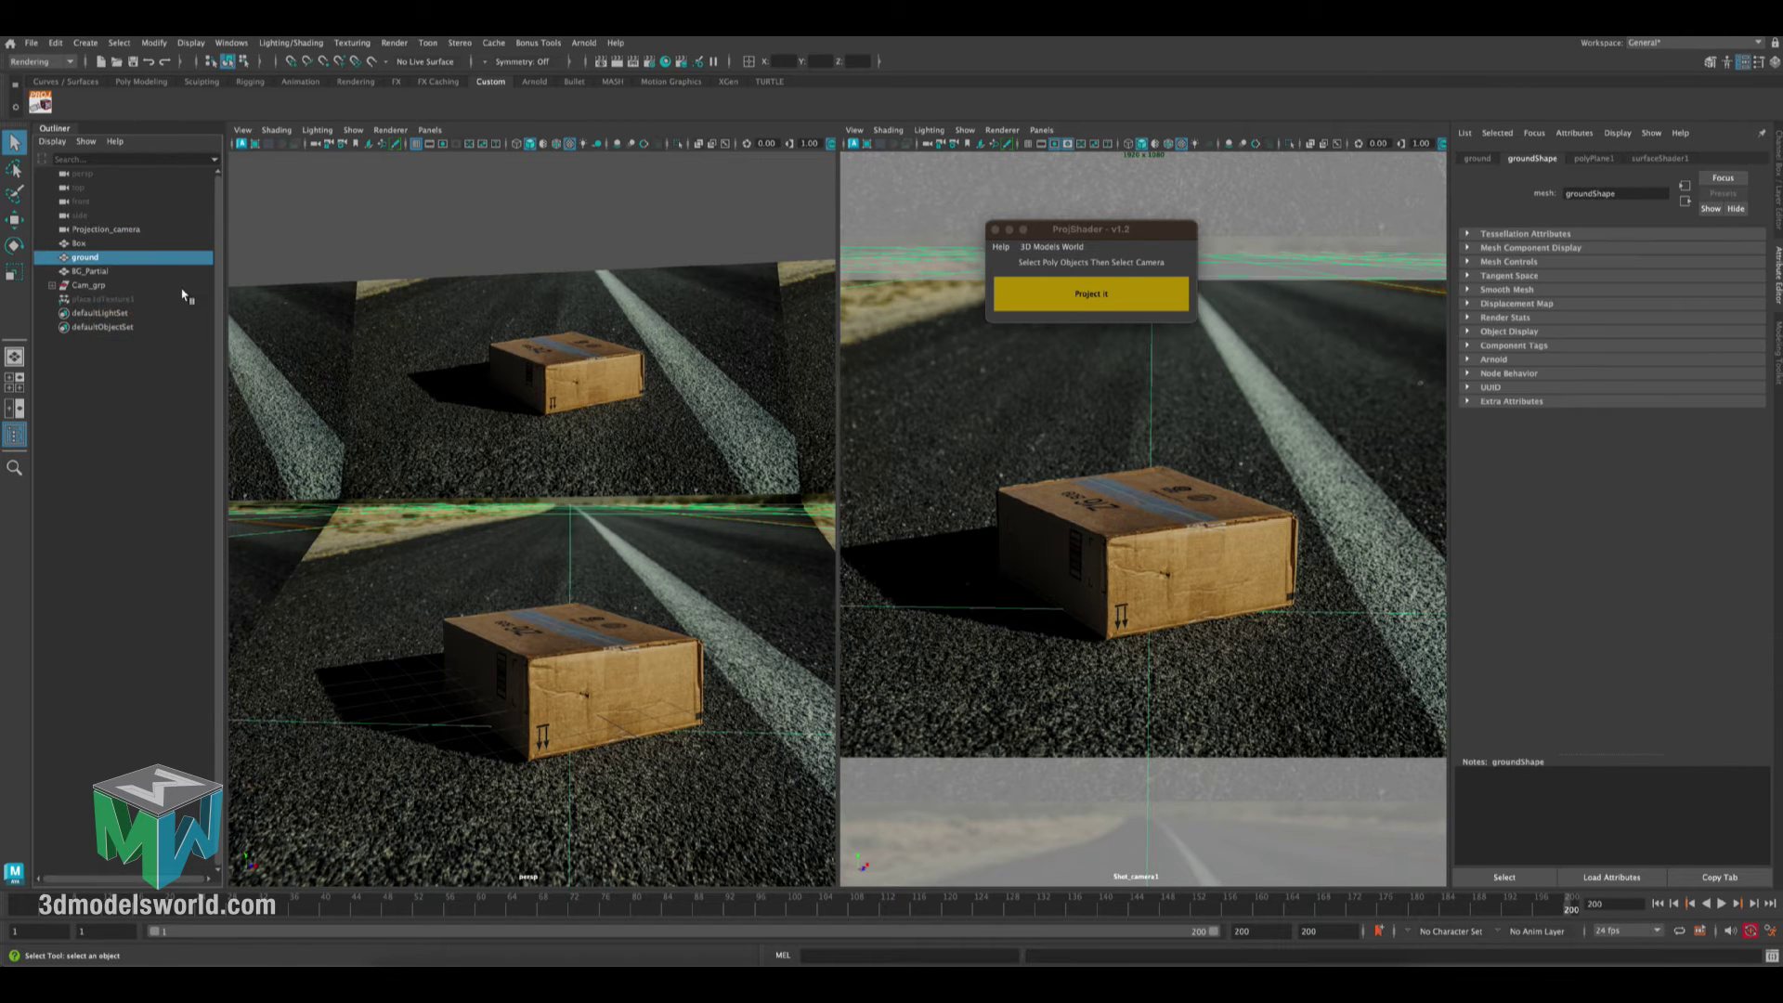
left_click(1108, 314)
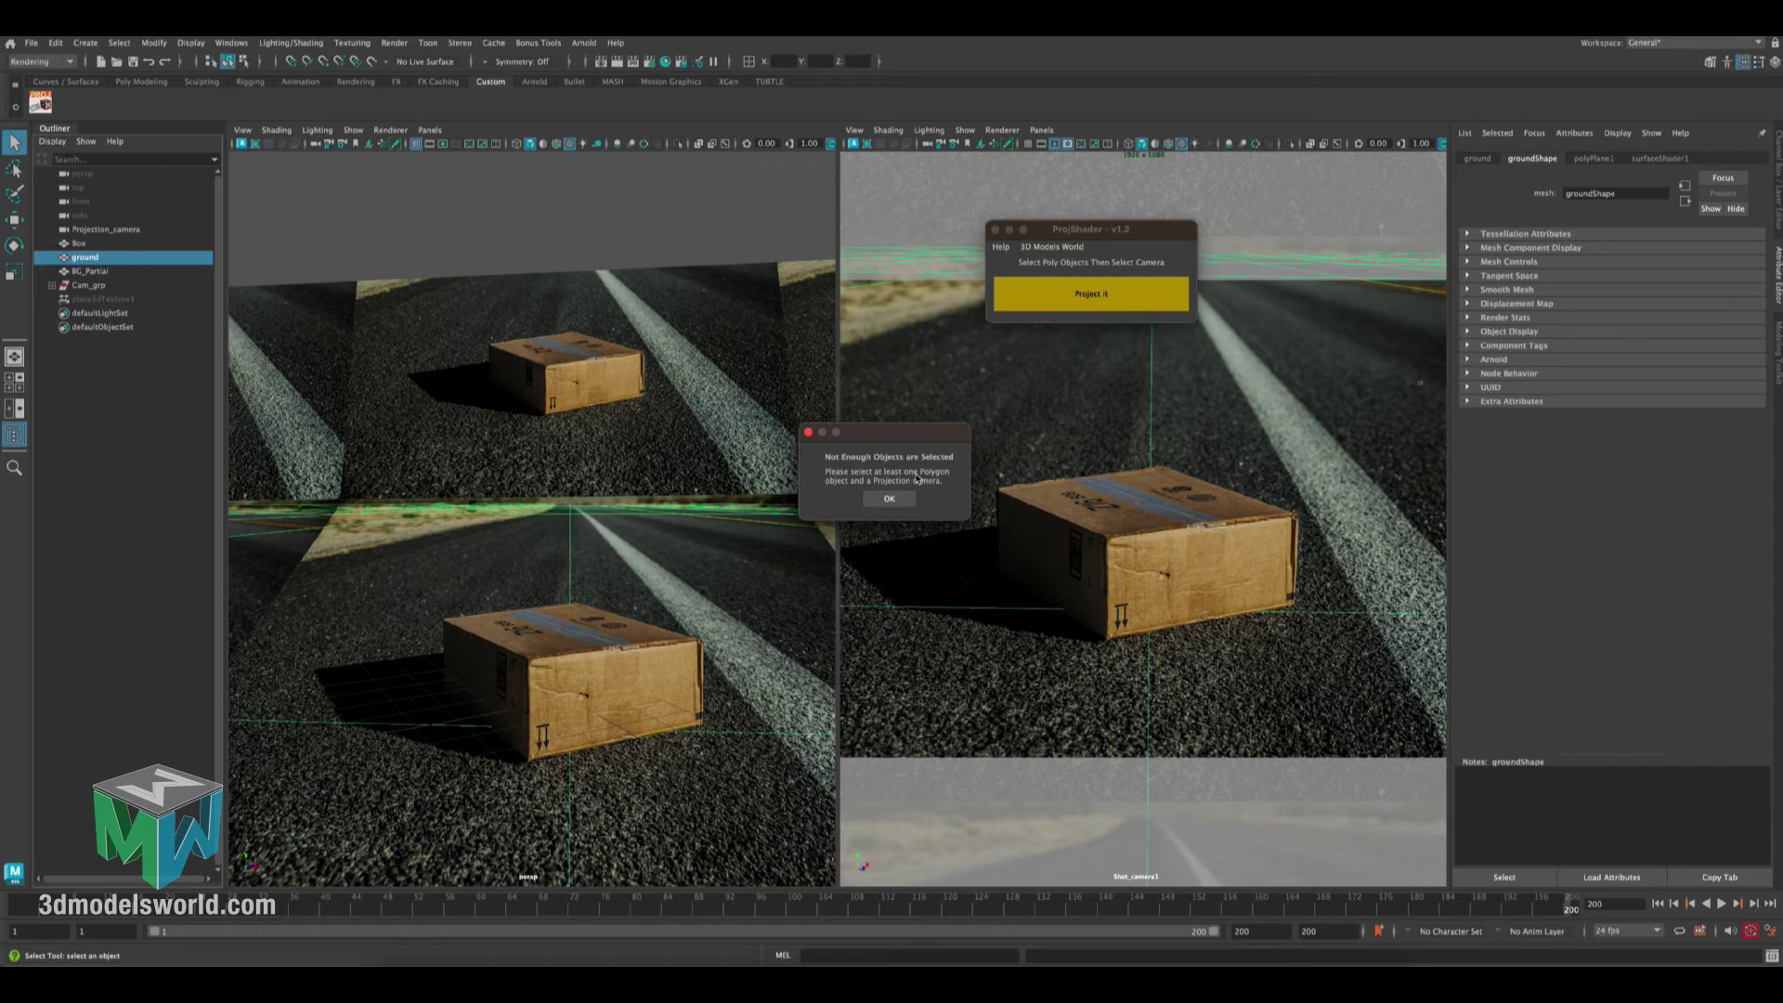
left_click(889, 499)
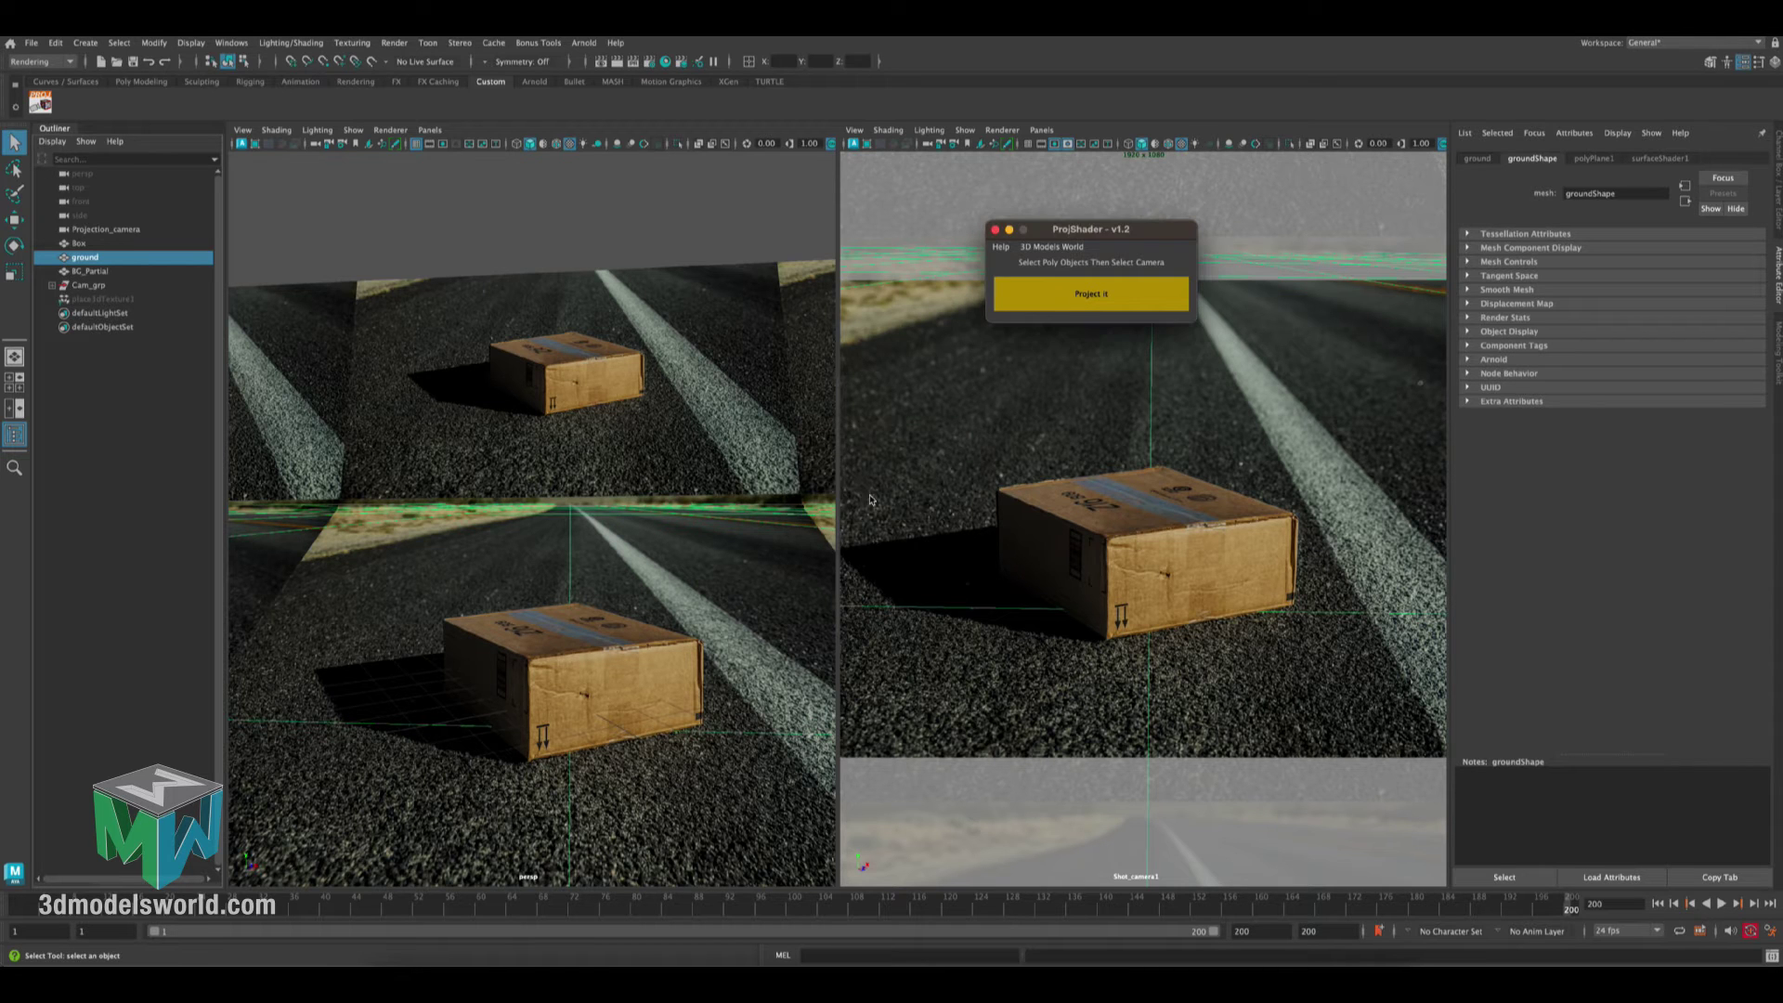
Project Projection_camera onto the ground alone, creating surfaceShader2, and maximize the shot camera view
left_click(492, 573)
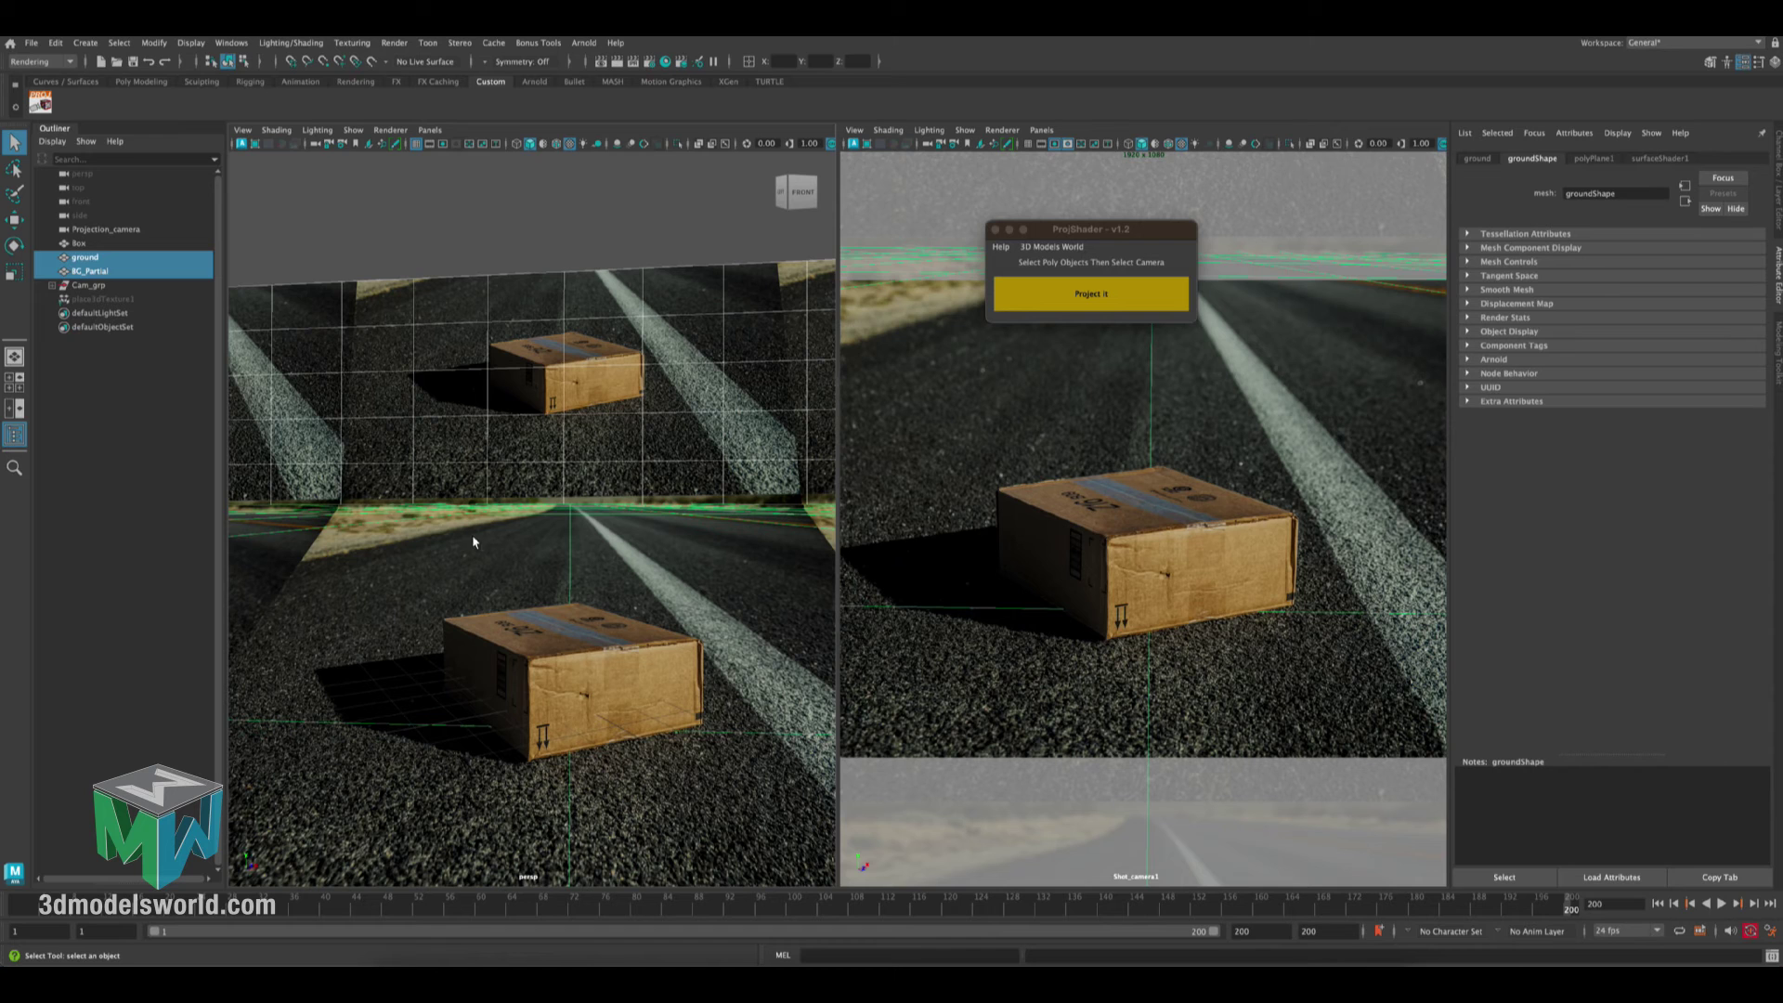
left_click(388, 576)
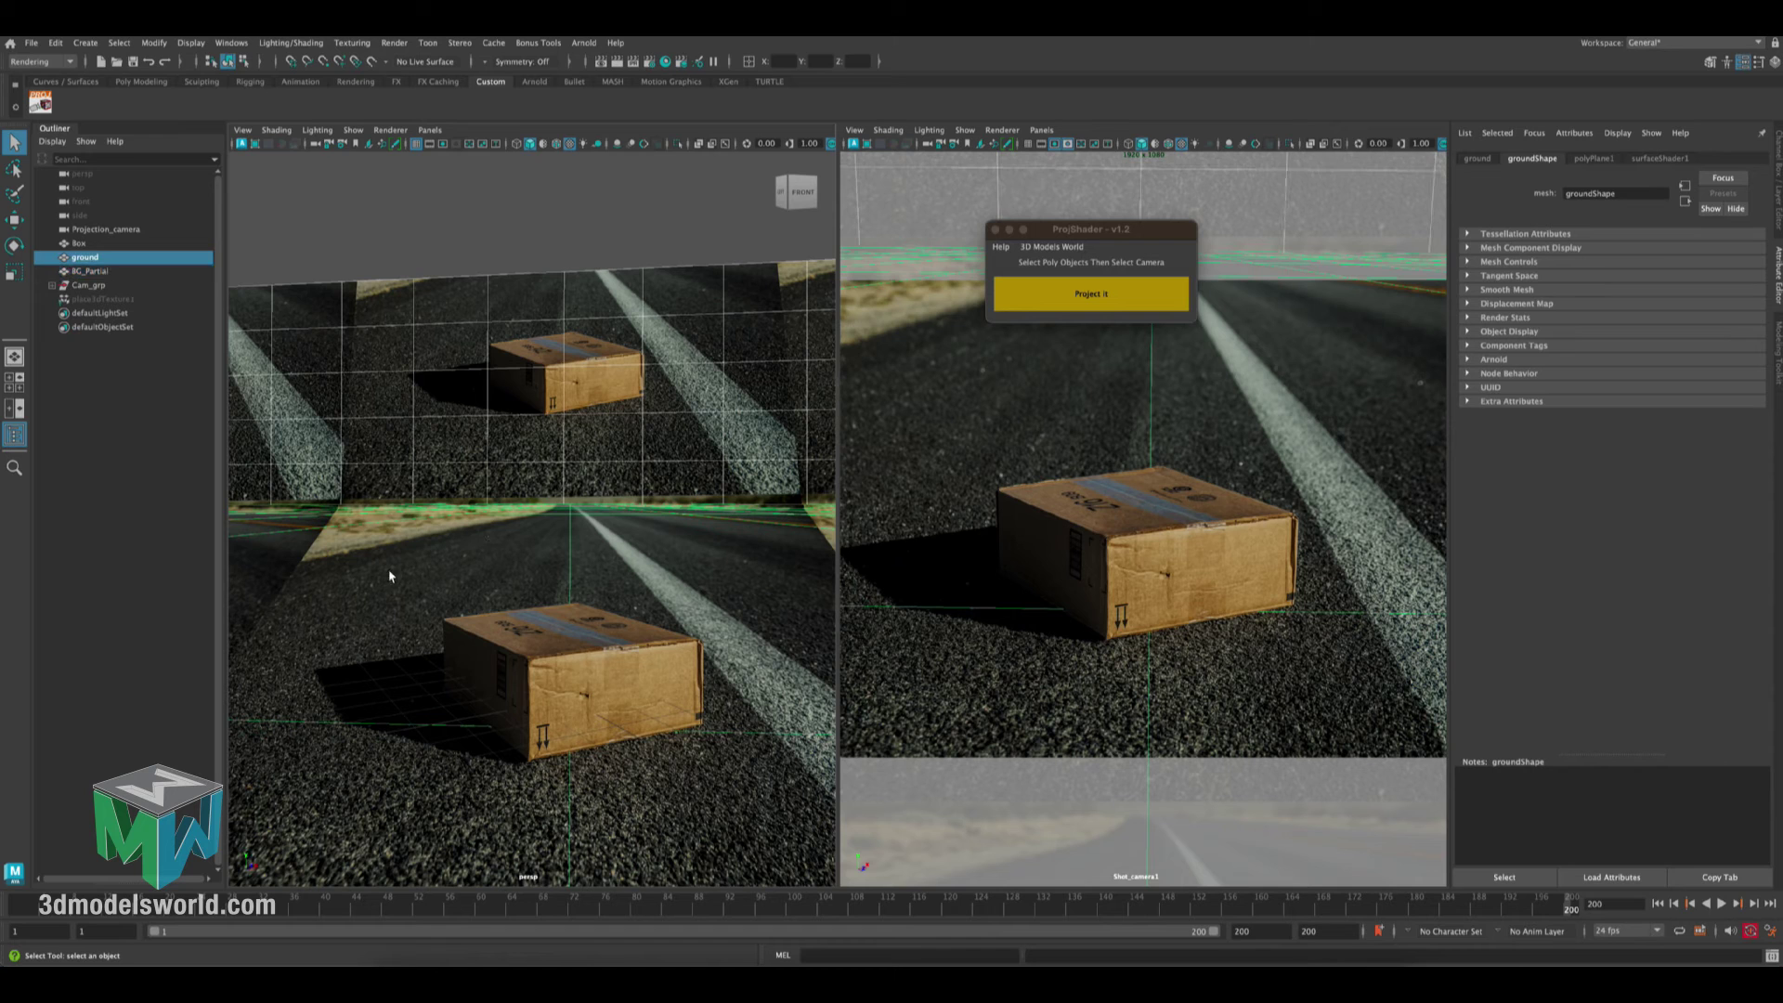
left_click(148, 231, "ctrl")
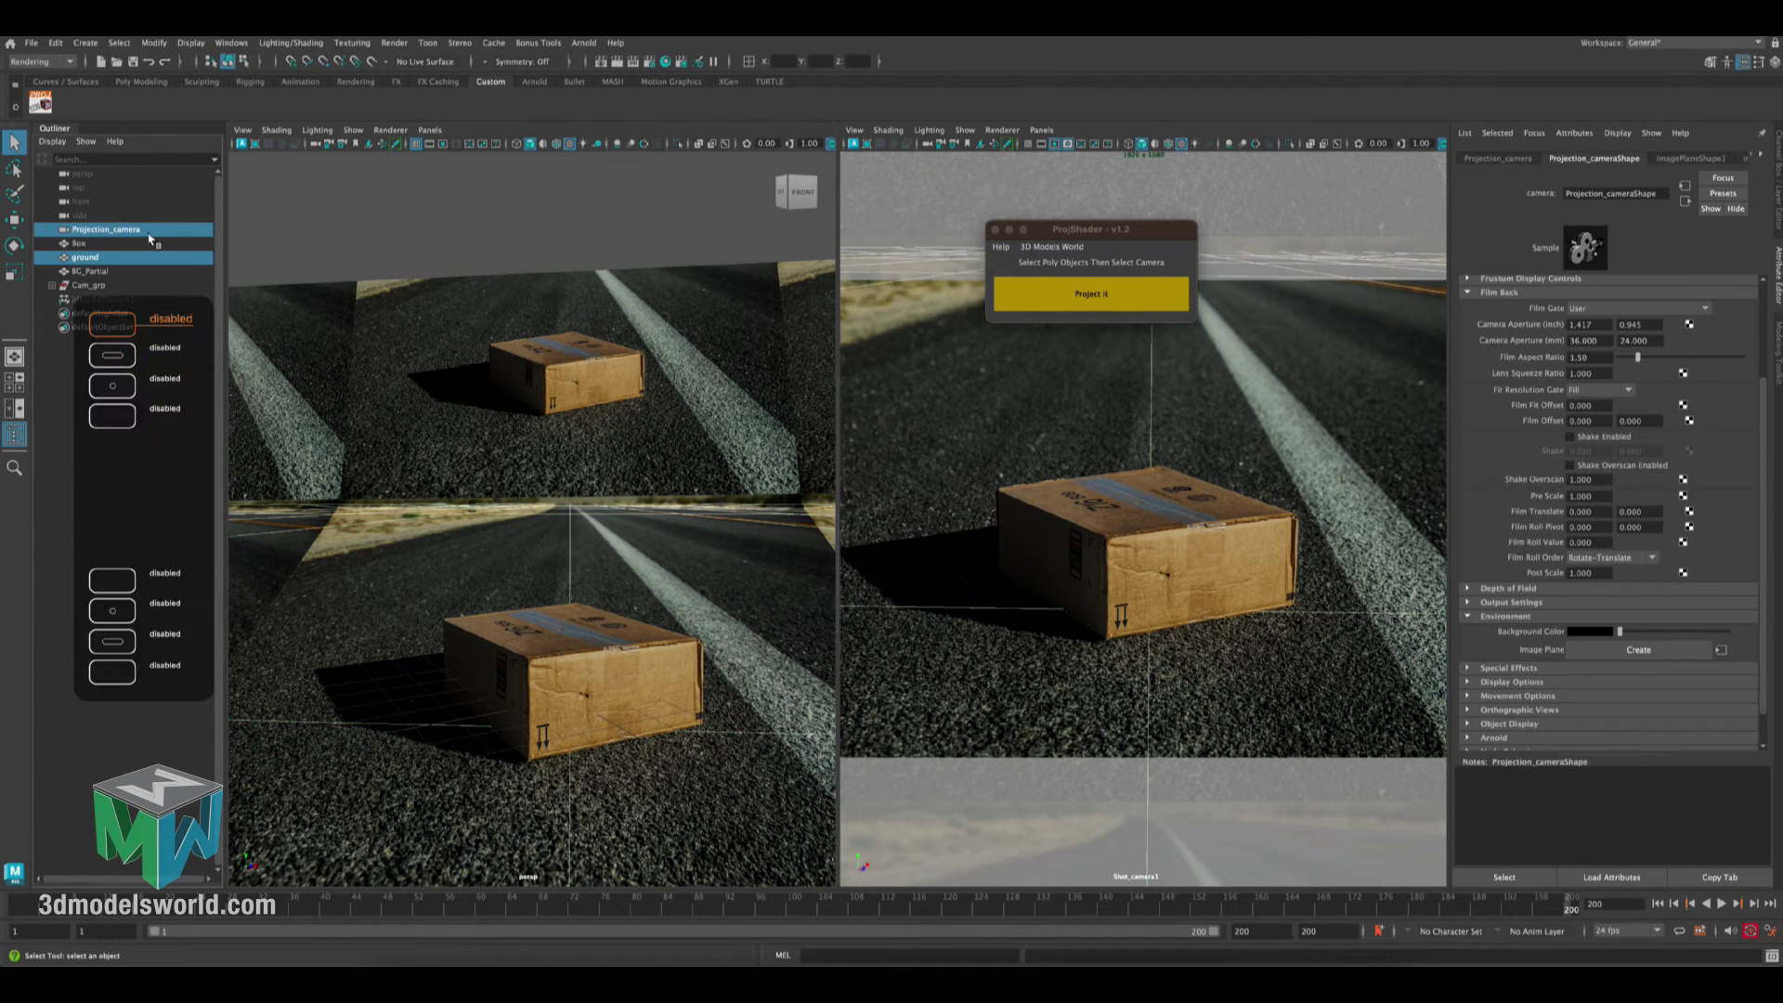
left_click(1078, 307)
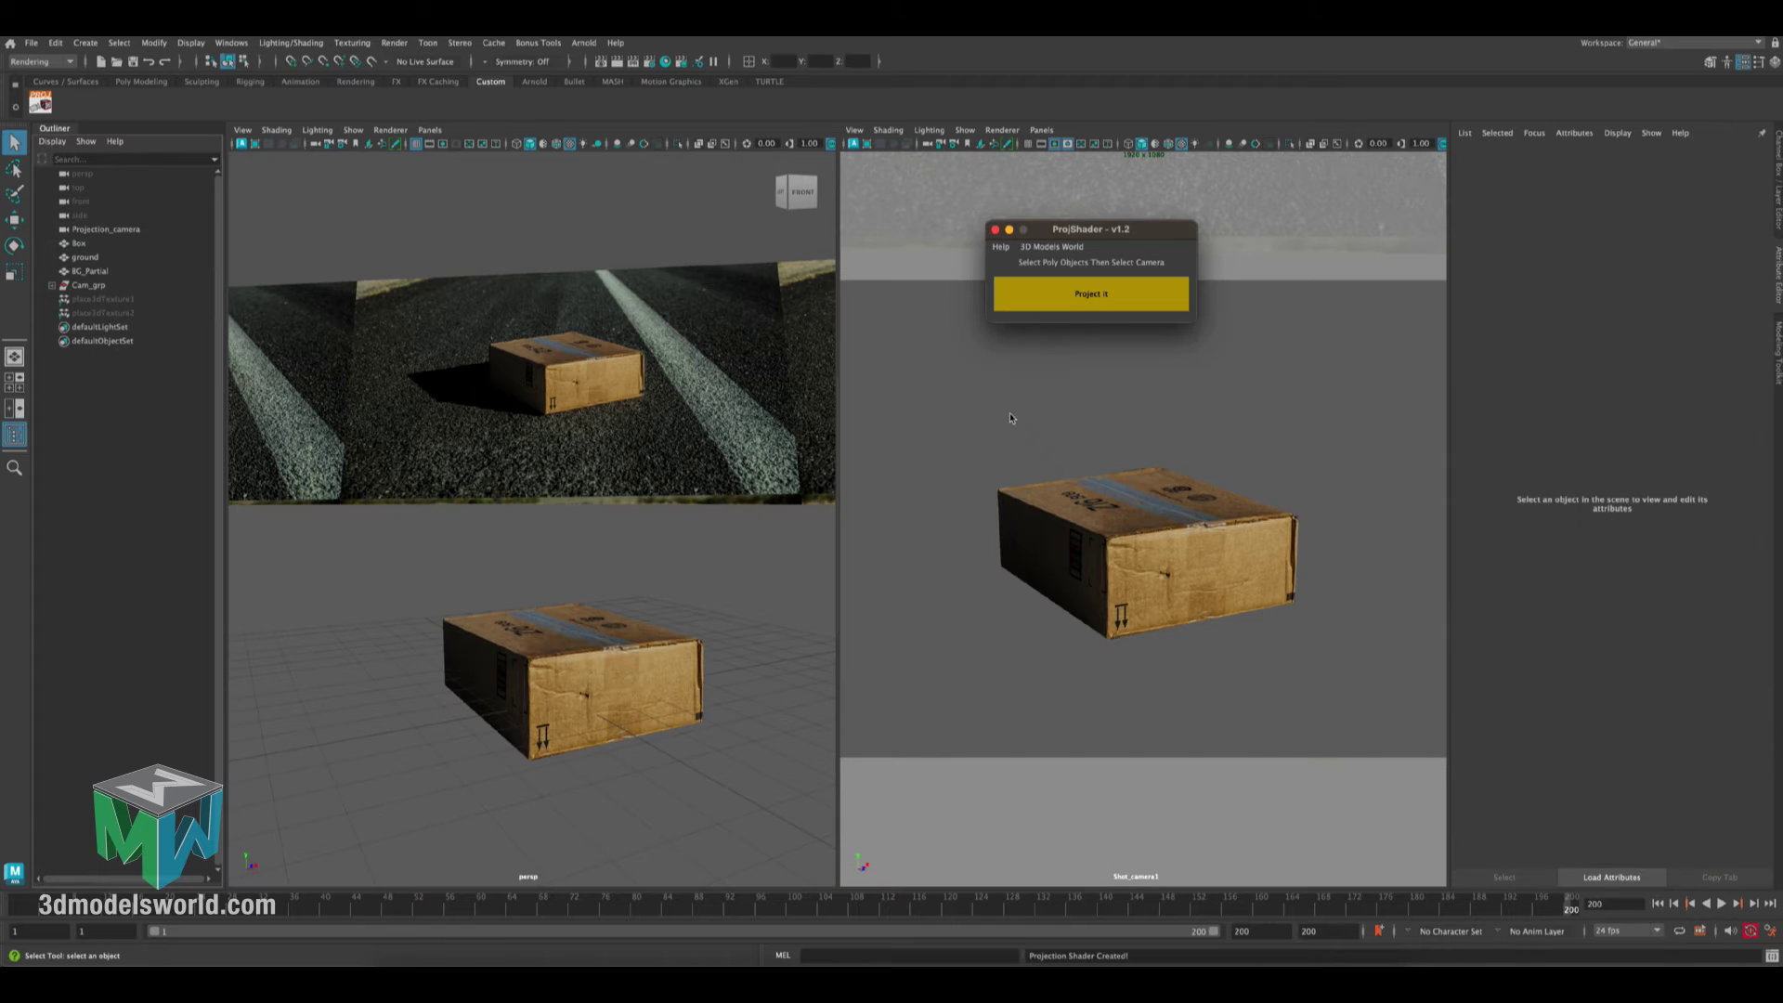
left_click(947, 418)
key("space")
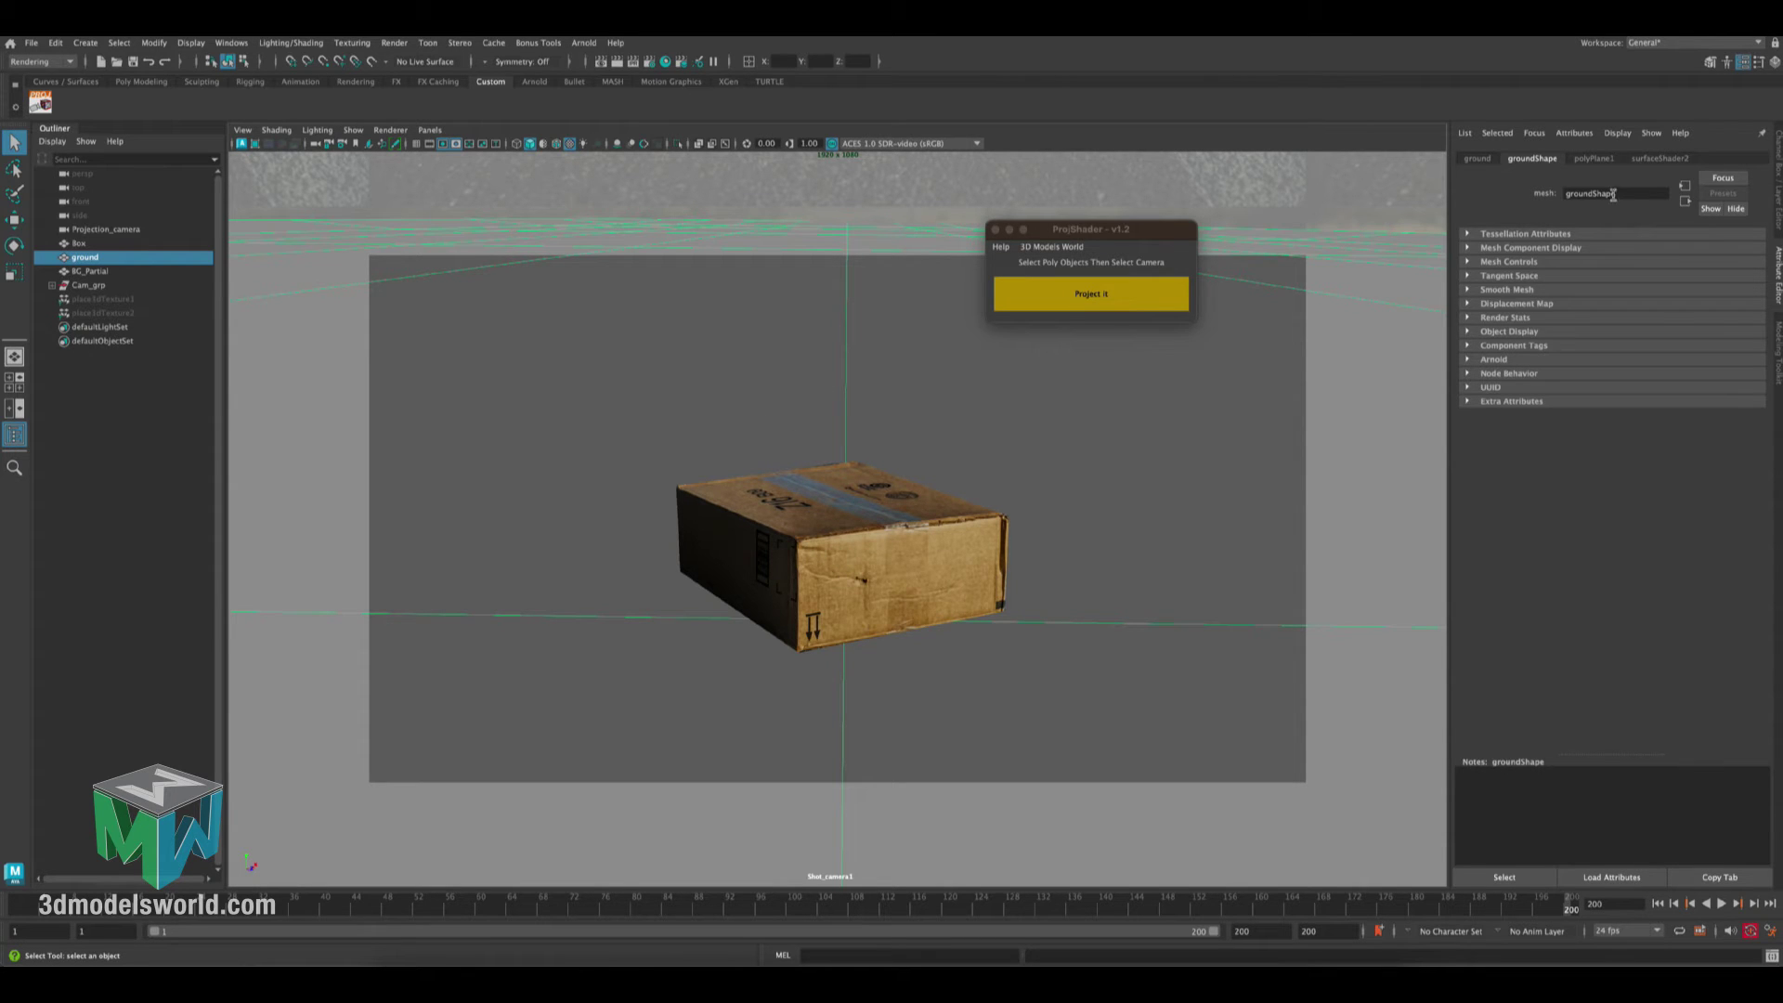
Load pexels-ekaterina-belinskaya-47447_Full.jpg into file2 via surfaceShader2 > projection2, then play the animation
left_click(1659, 159)
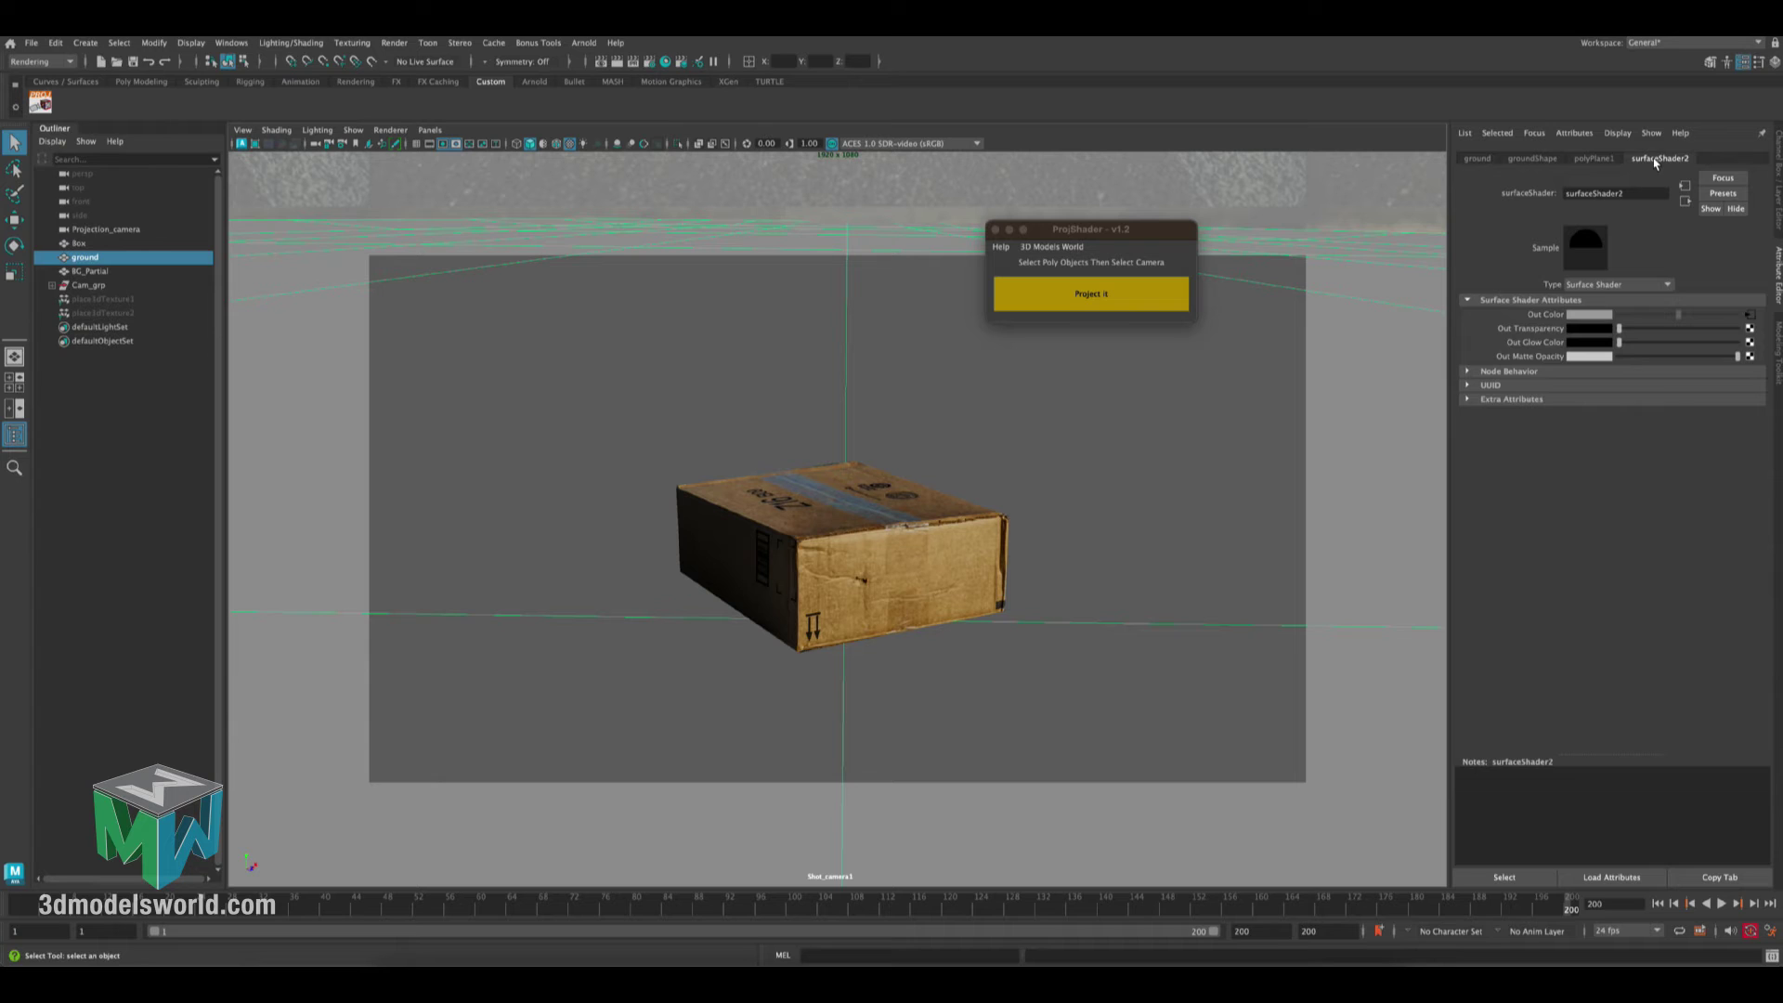
left_click(1751, 317)
left_click(1752, 355)
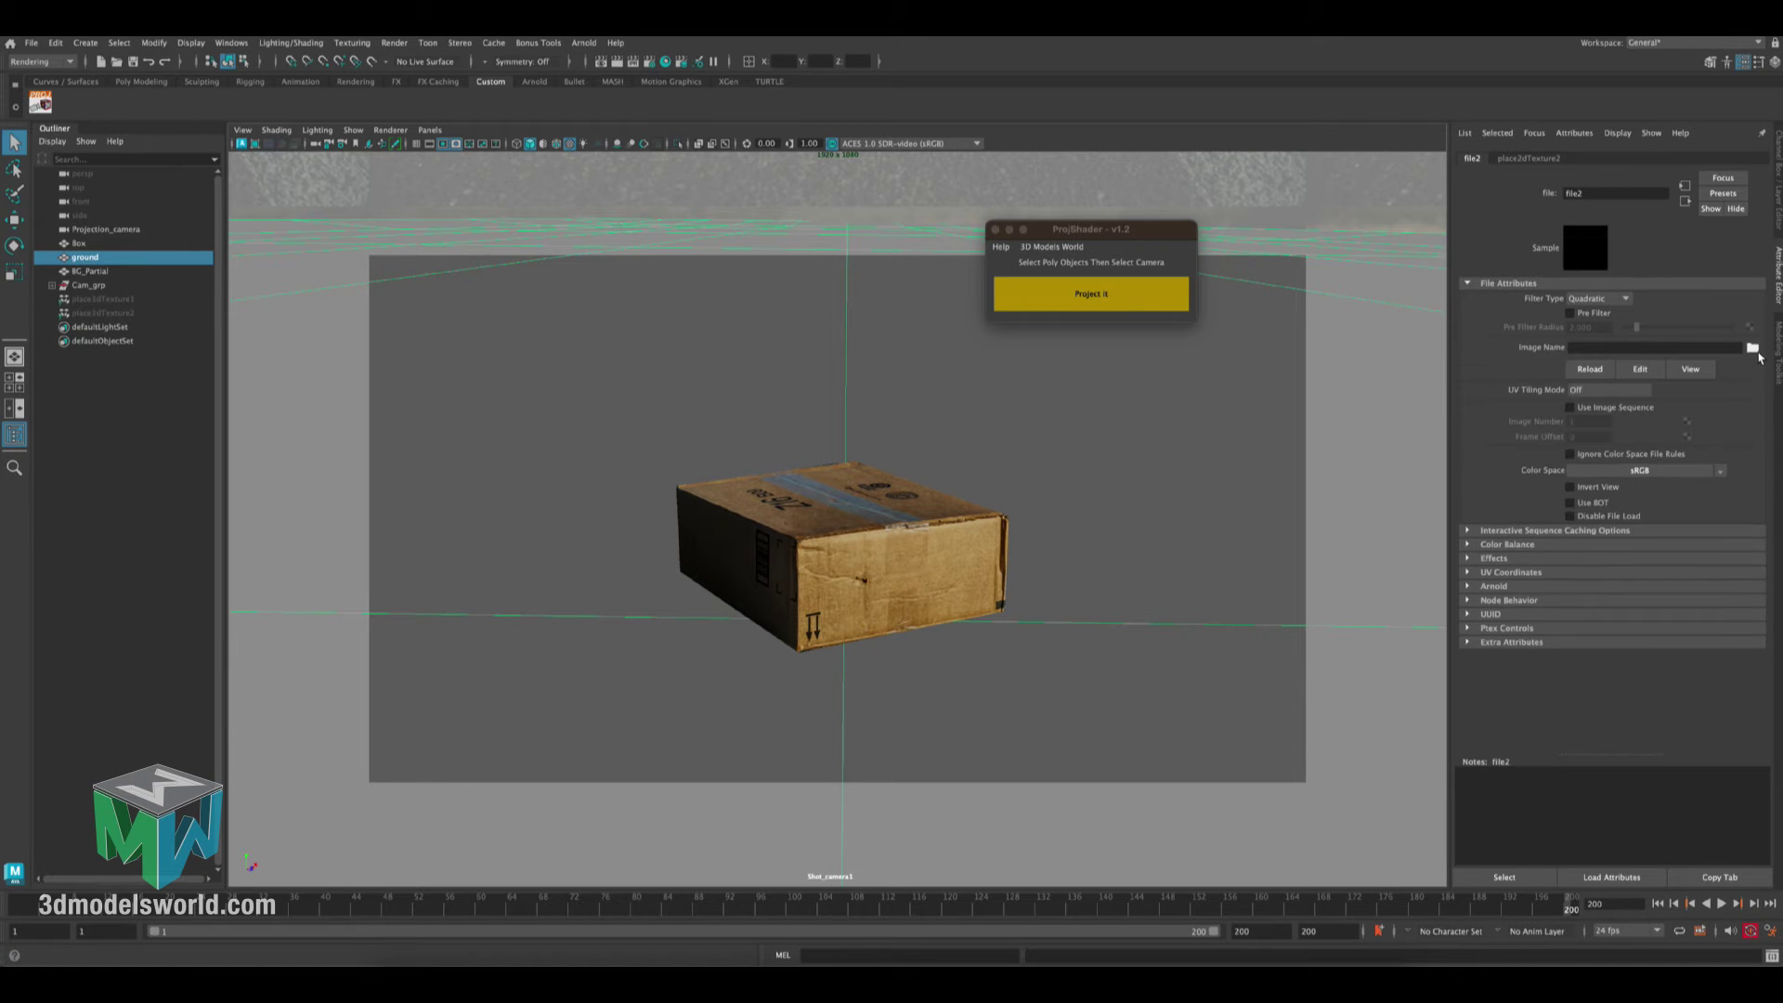
left_click(1752, 348)
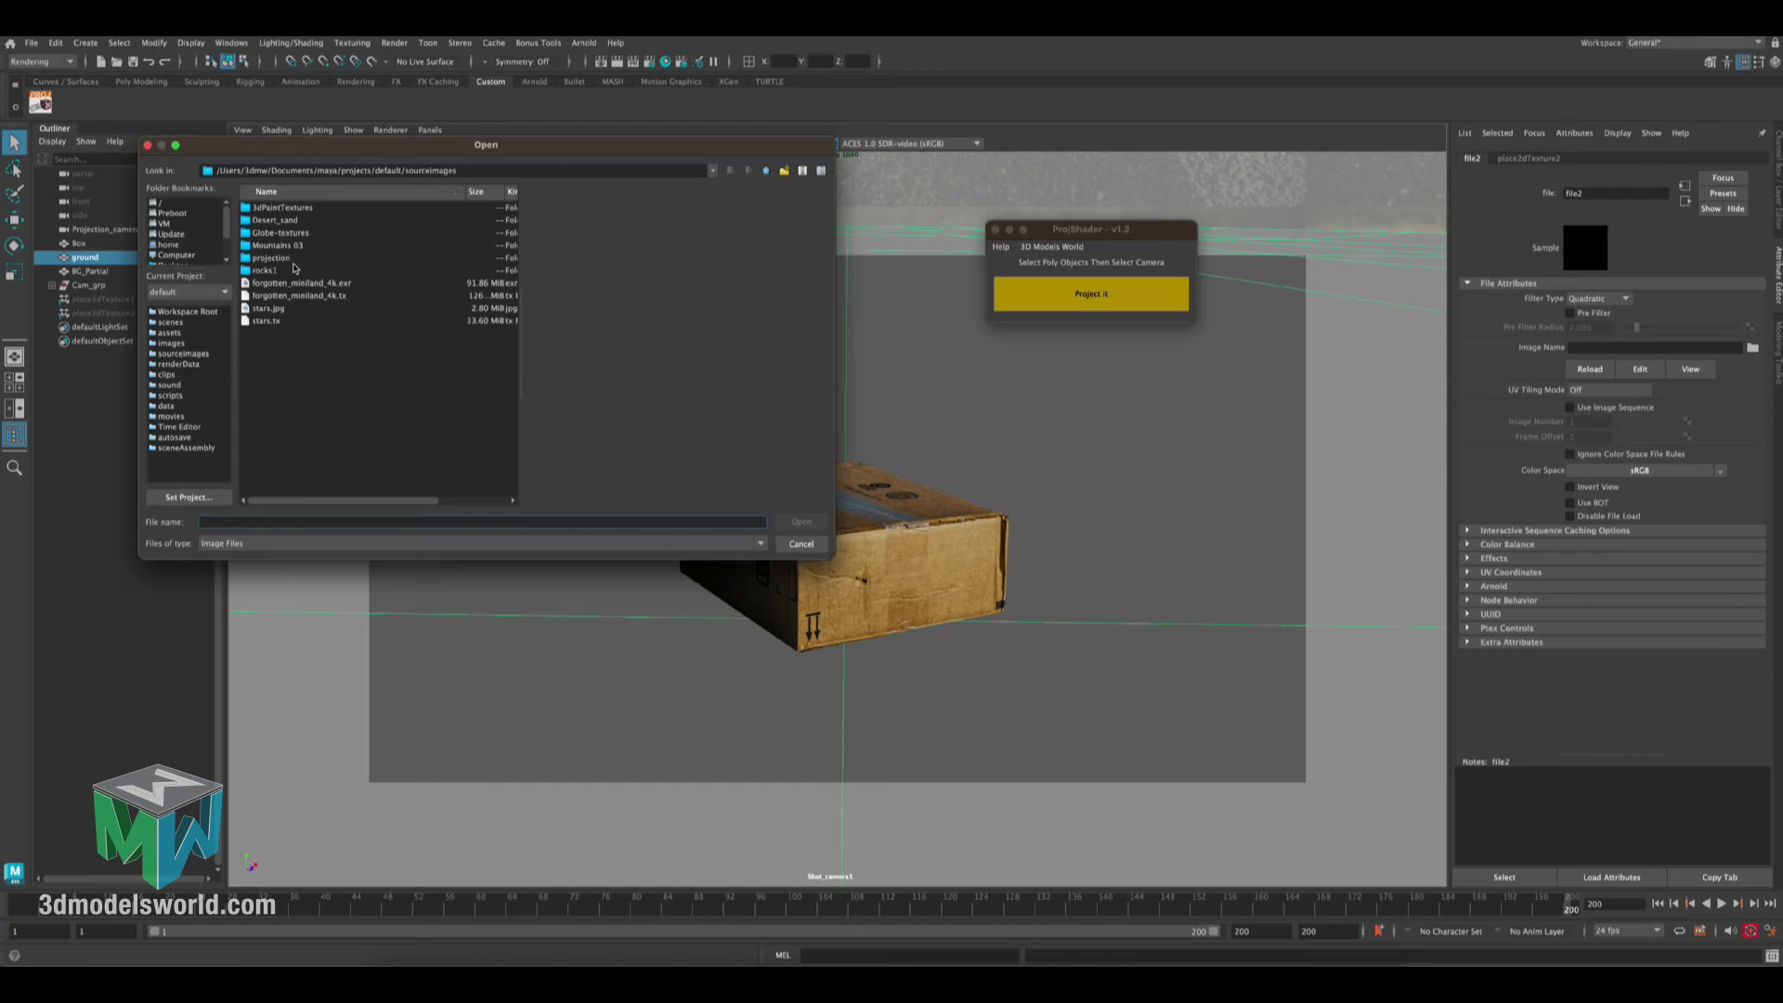
double_click(295, 260)
left_click(386, 233)
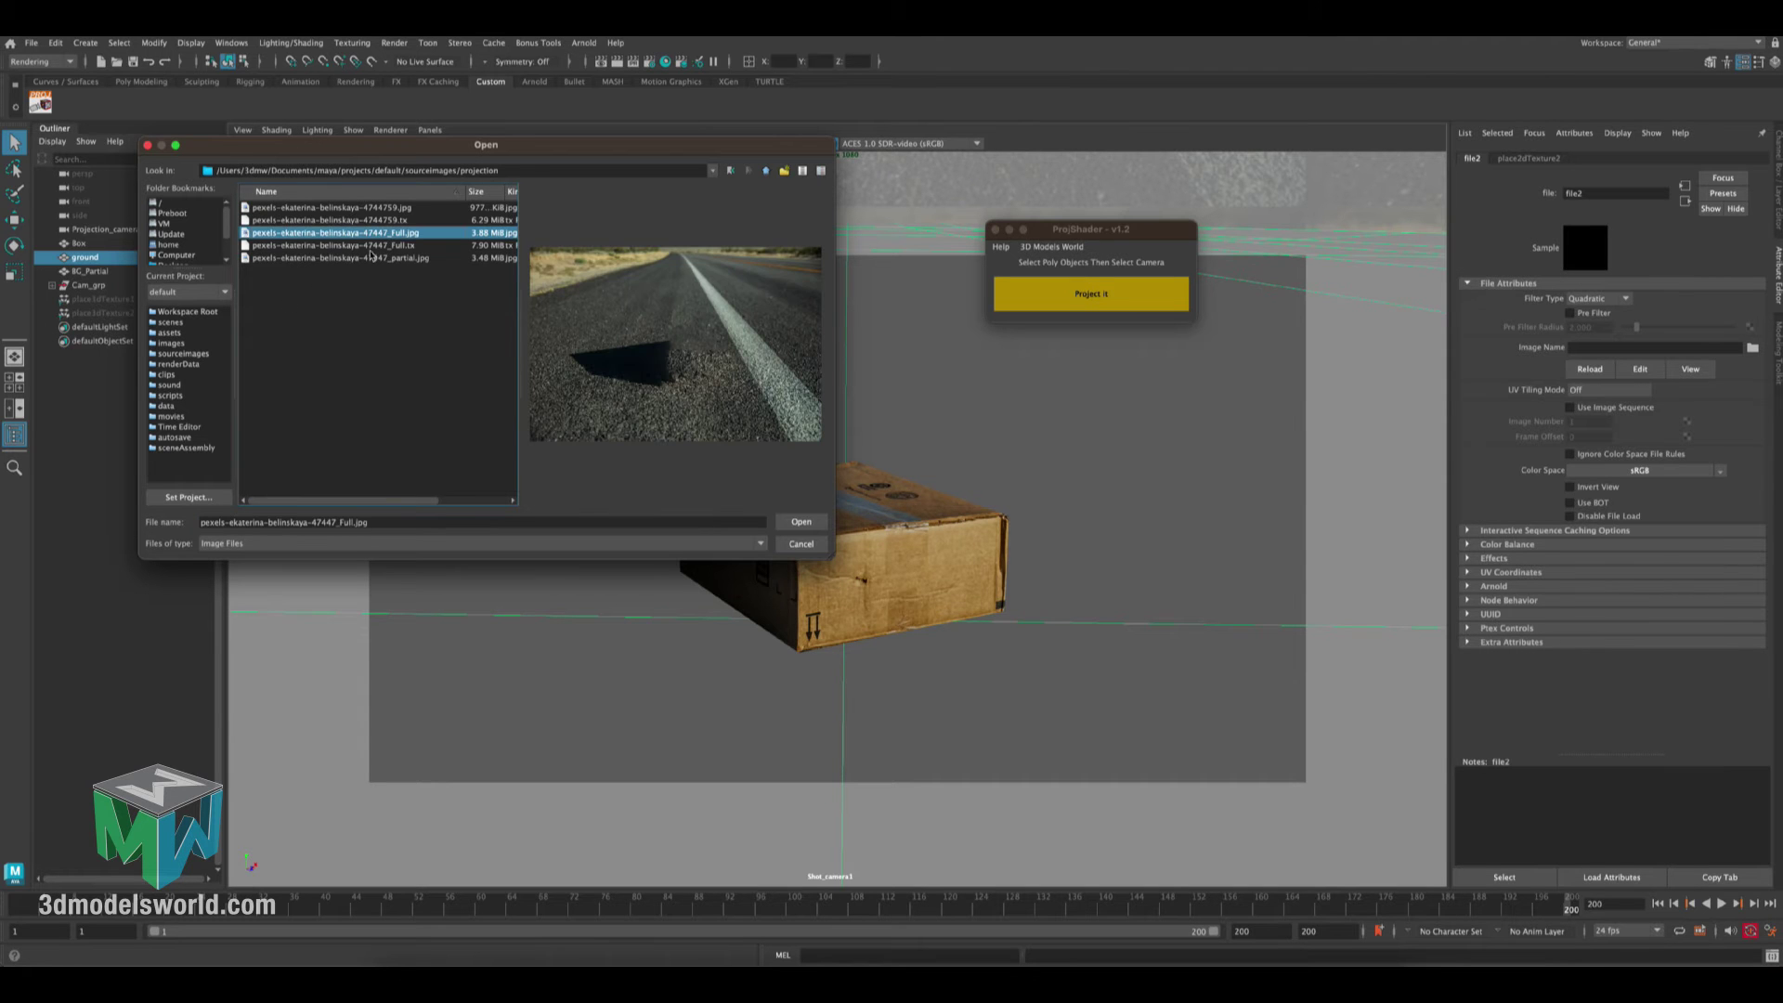
left_click(797, 520)
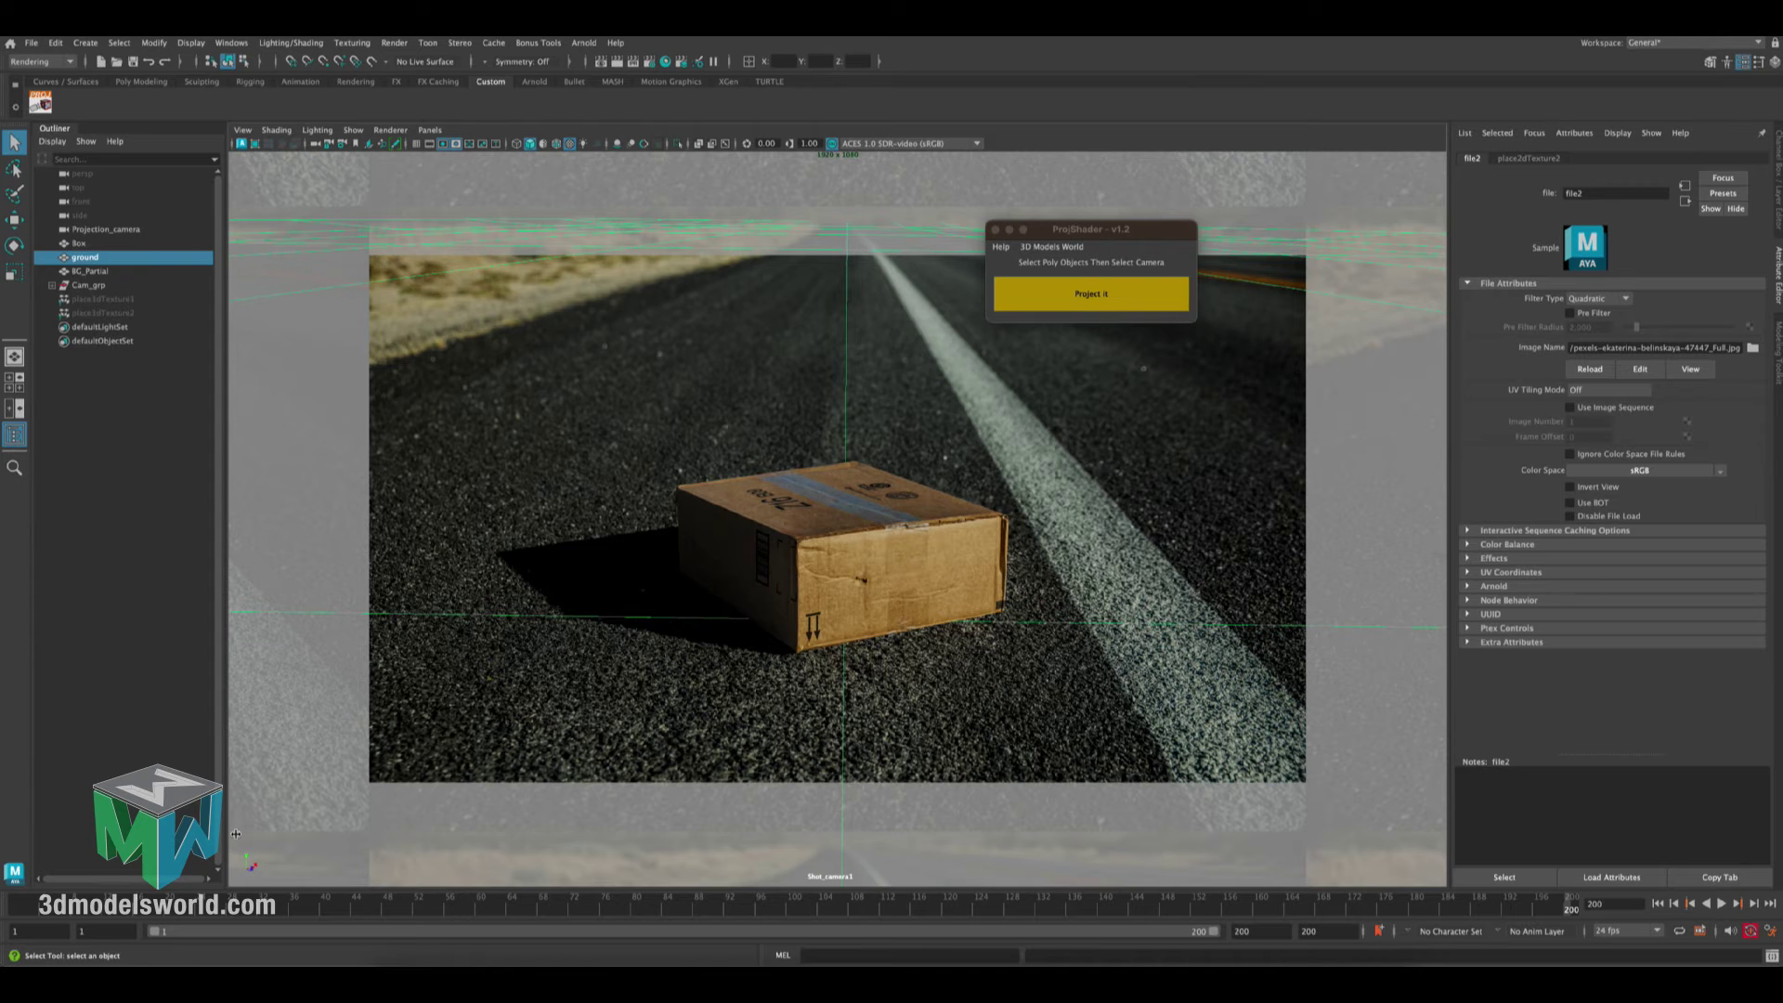
key("alt+v")
Project Projection_camera onto BG_Partial, creating surfaceShader3
left_click(831, 206)
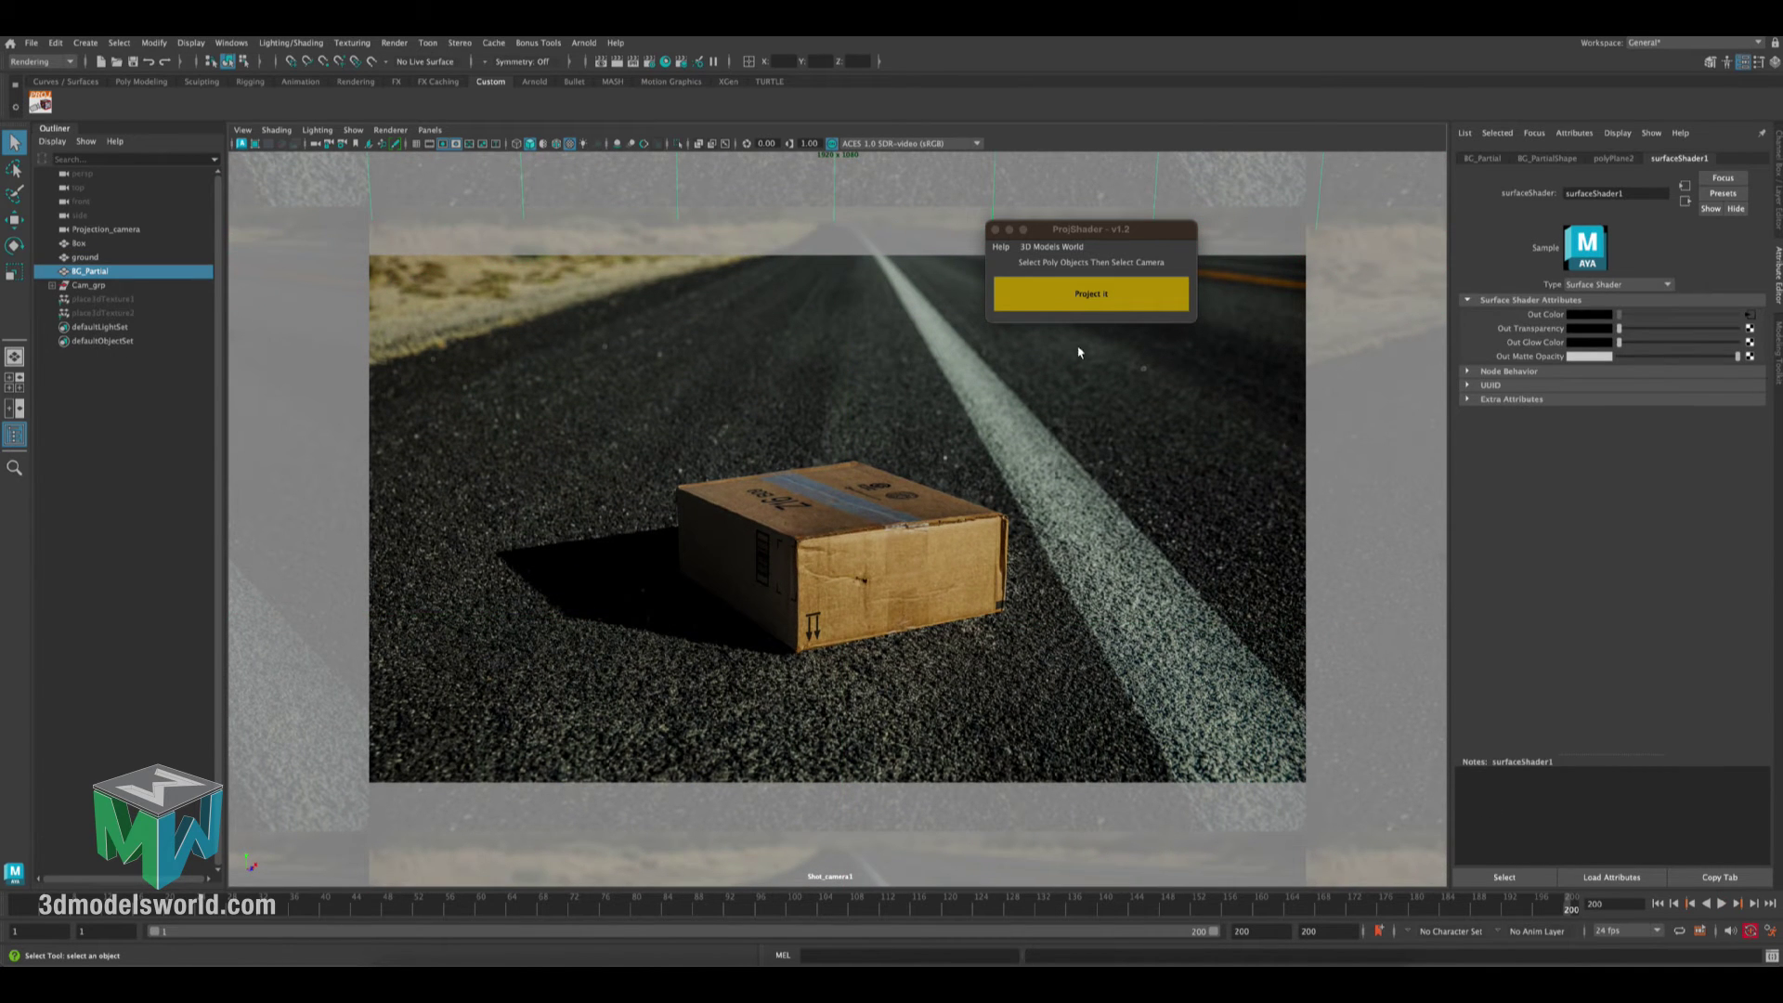
left_click(154, 229, "ctrl")
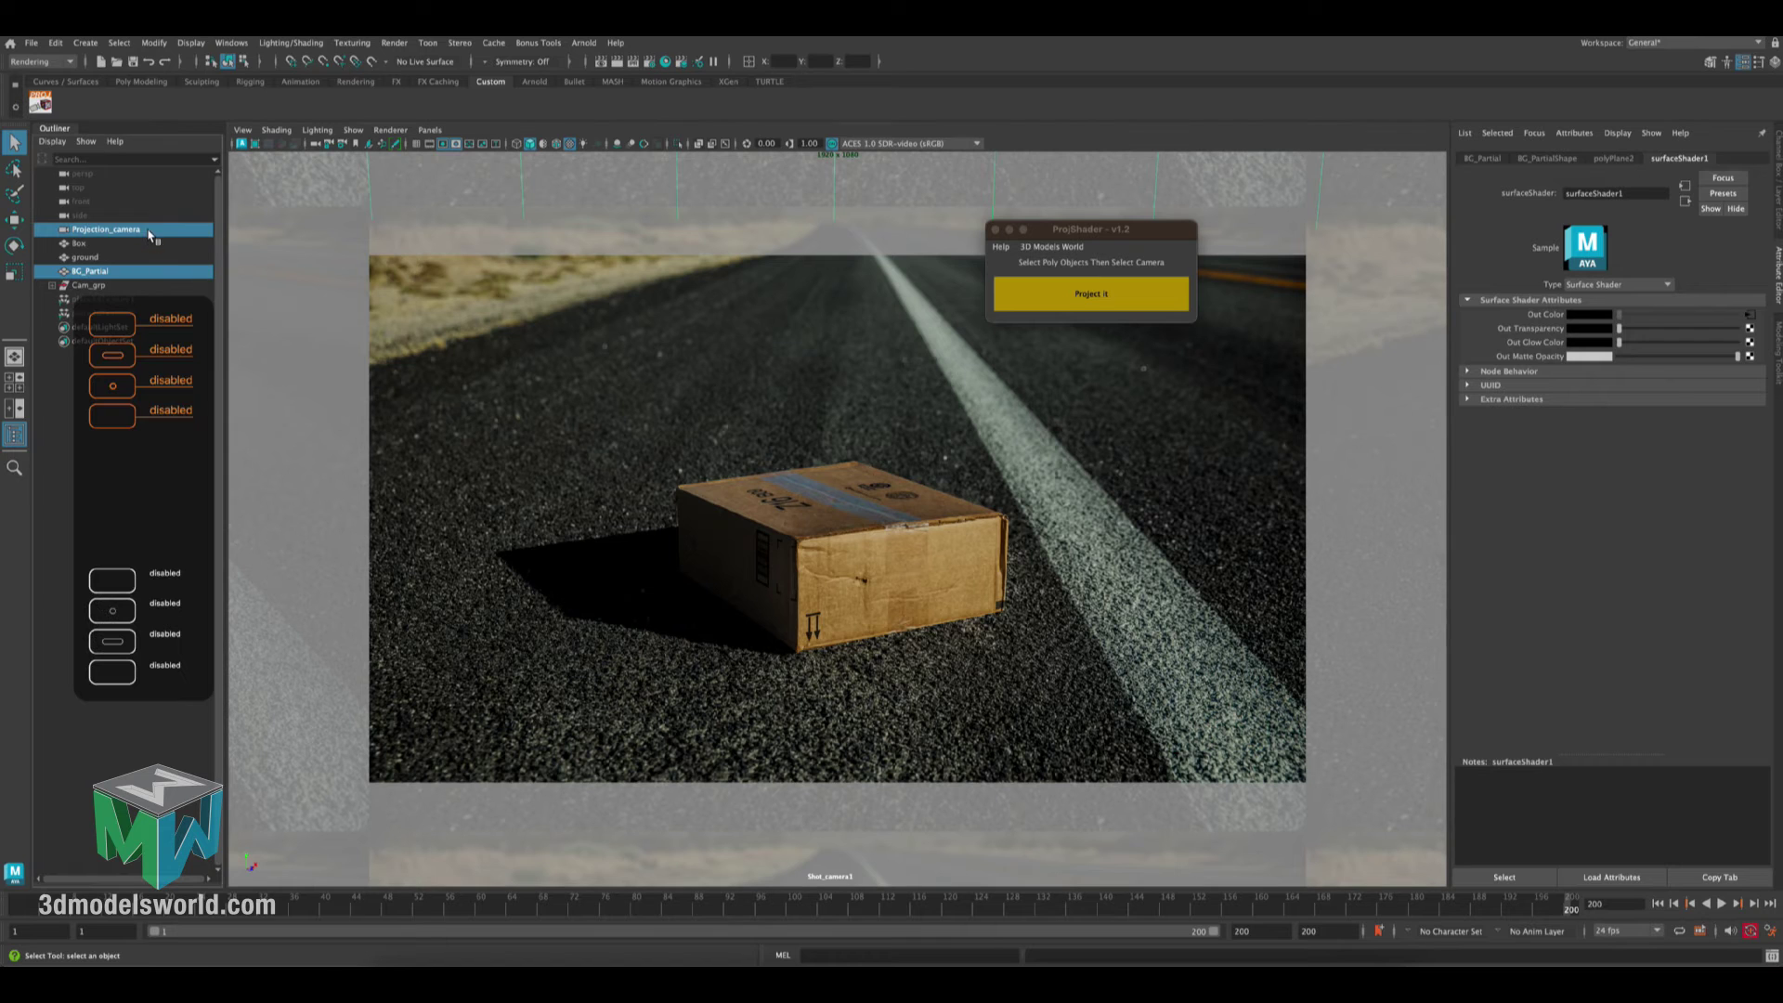
left_click(1079, 300)
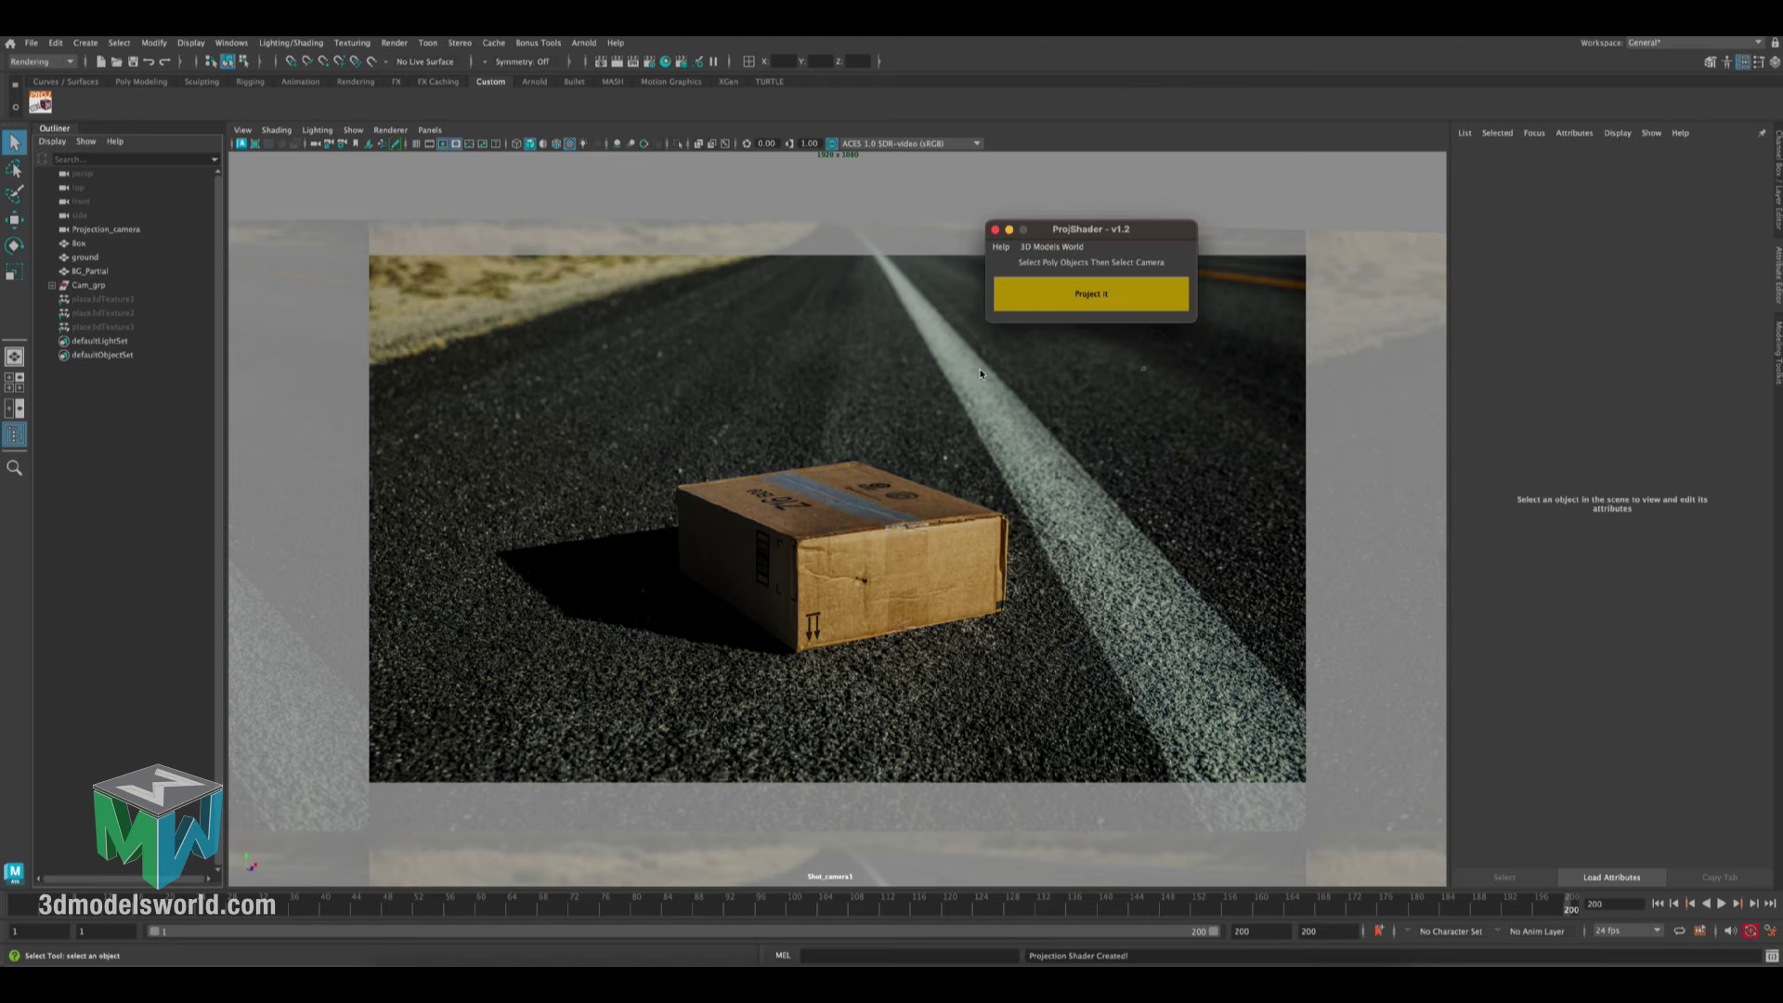
left_click(946, 212)
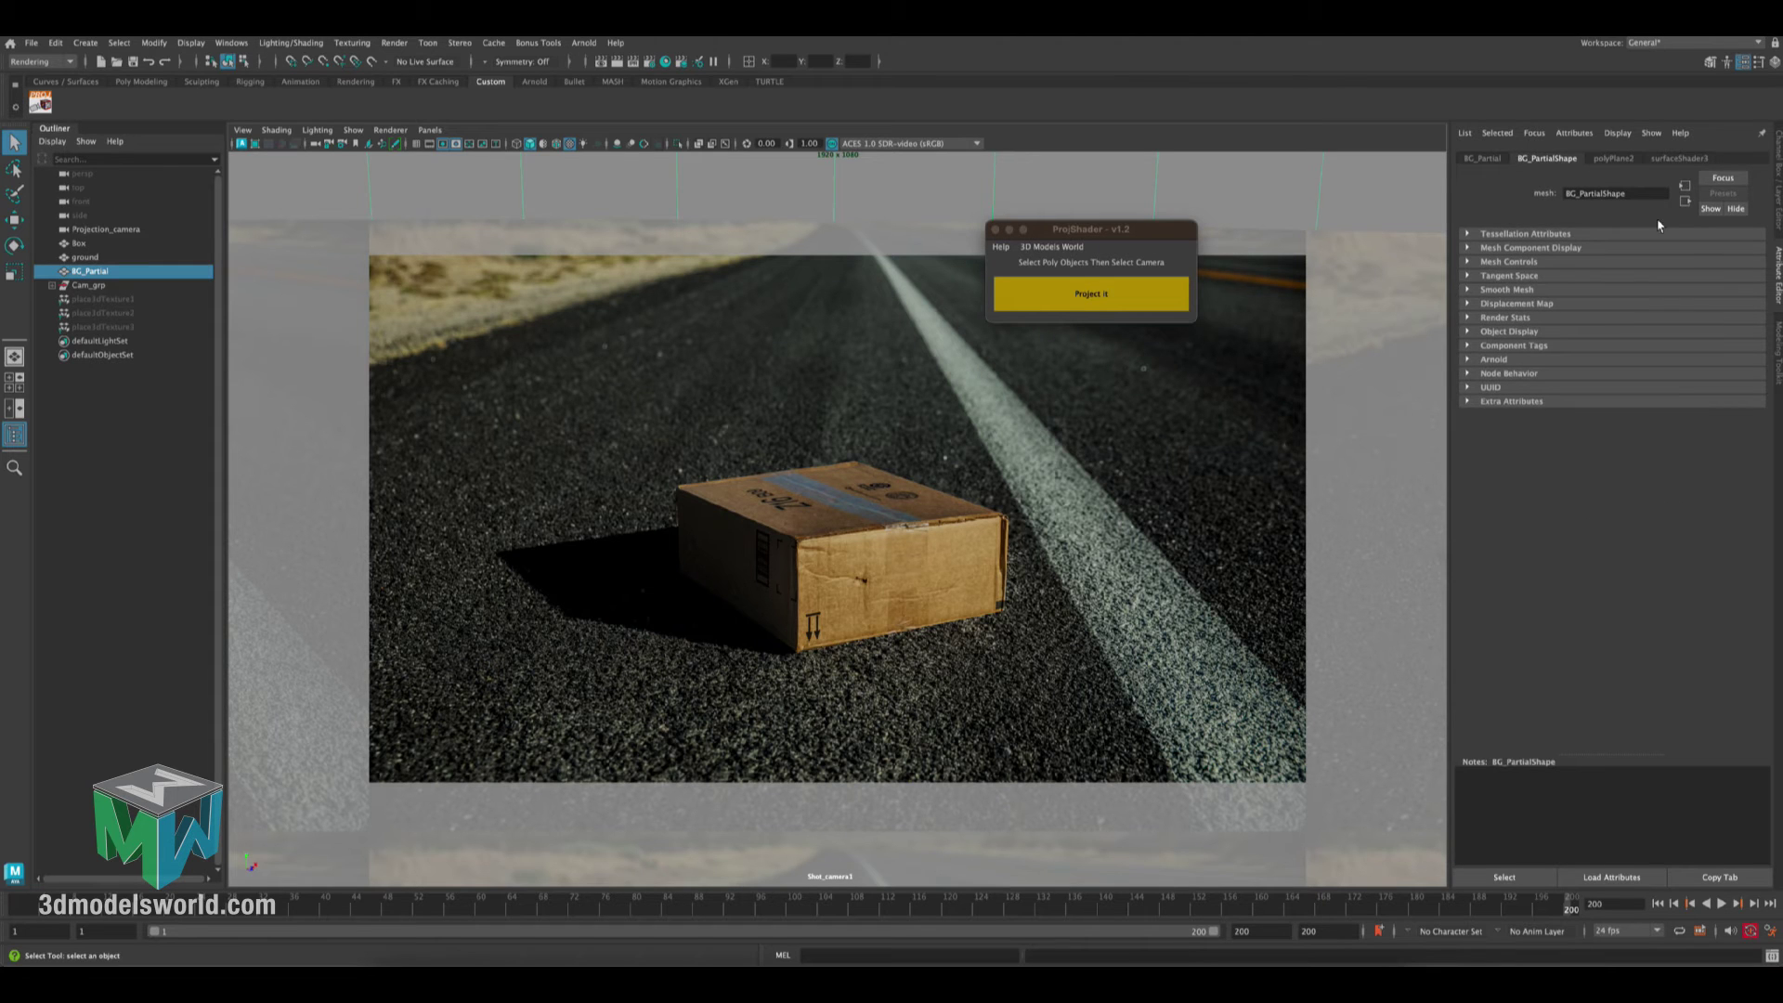
Create file3 on projection3 and load pexels-ekaterina-belinskaya-47447_partial.jpg from the projection folder
left_click(1653, 162)
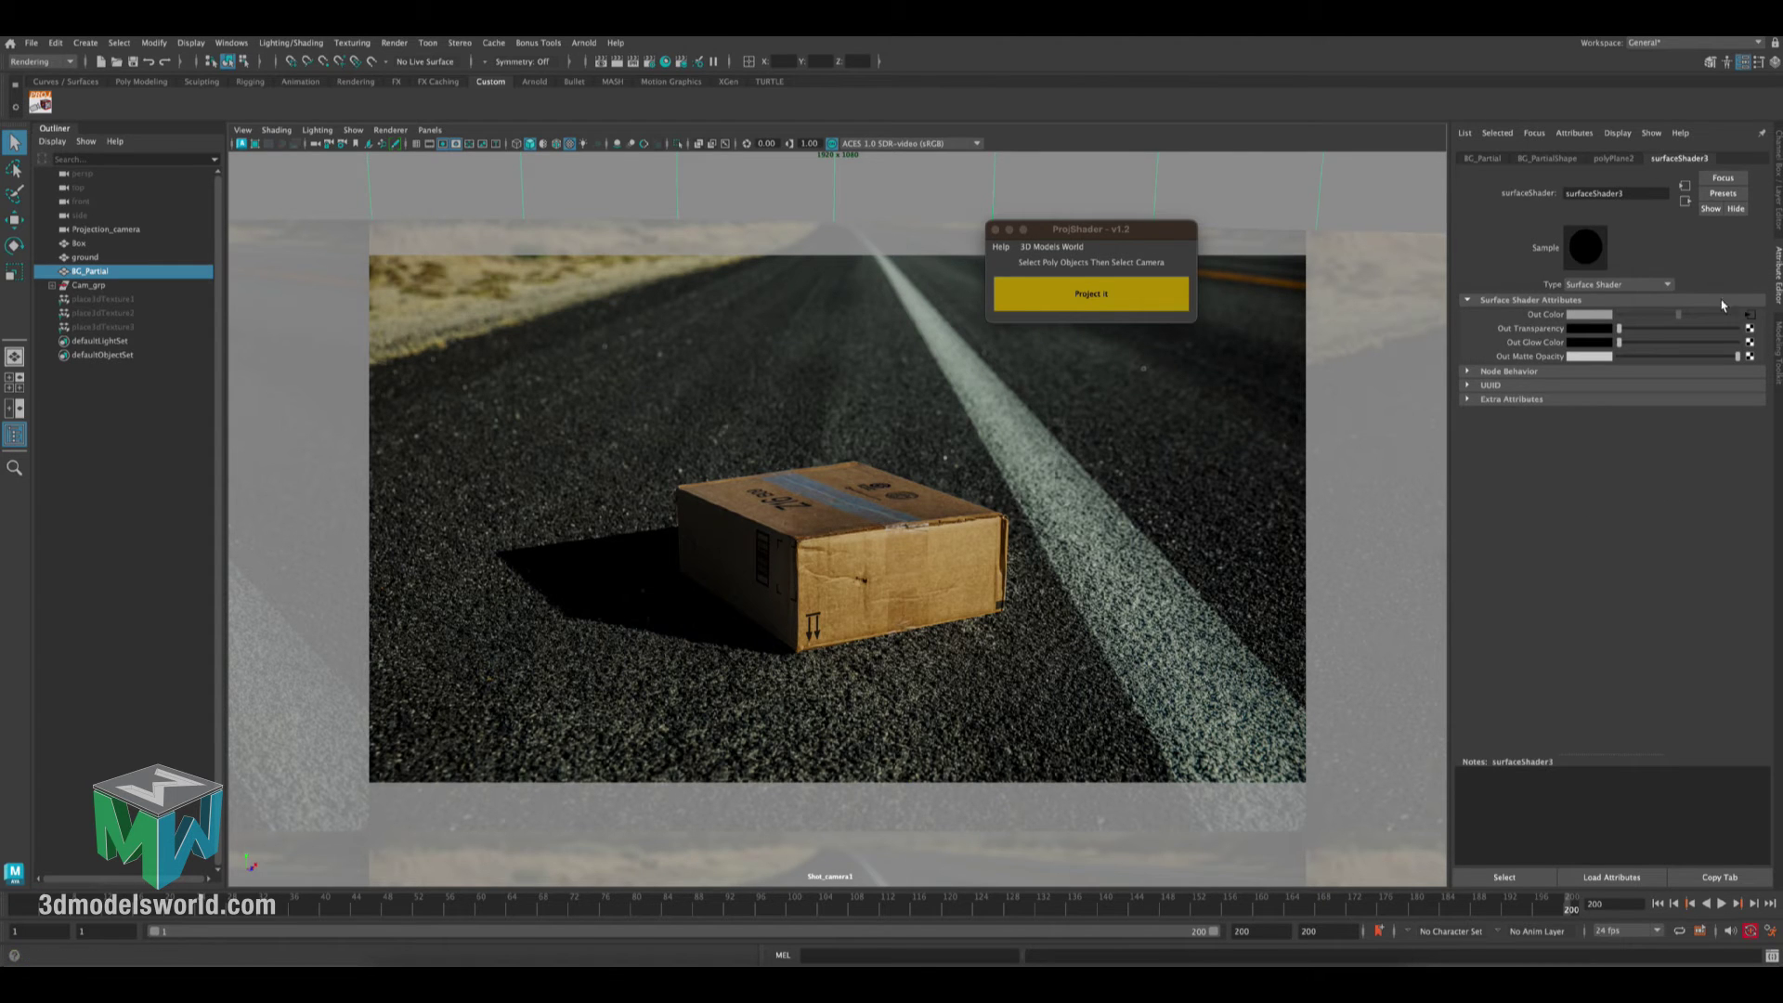
left_click(1750, 315)
left_click(1749, 354)
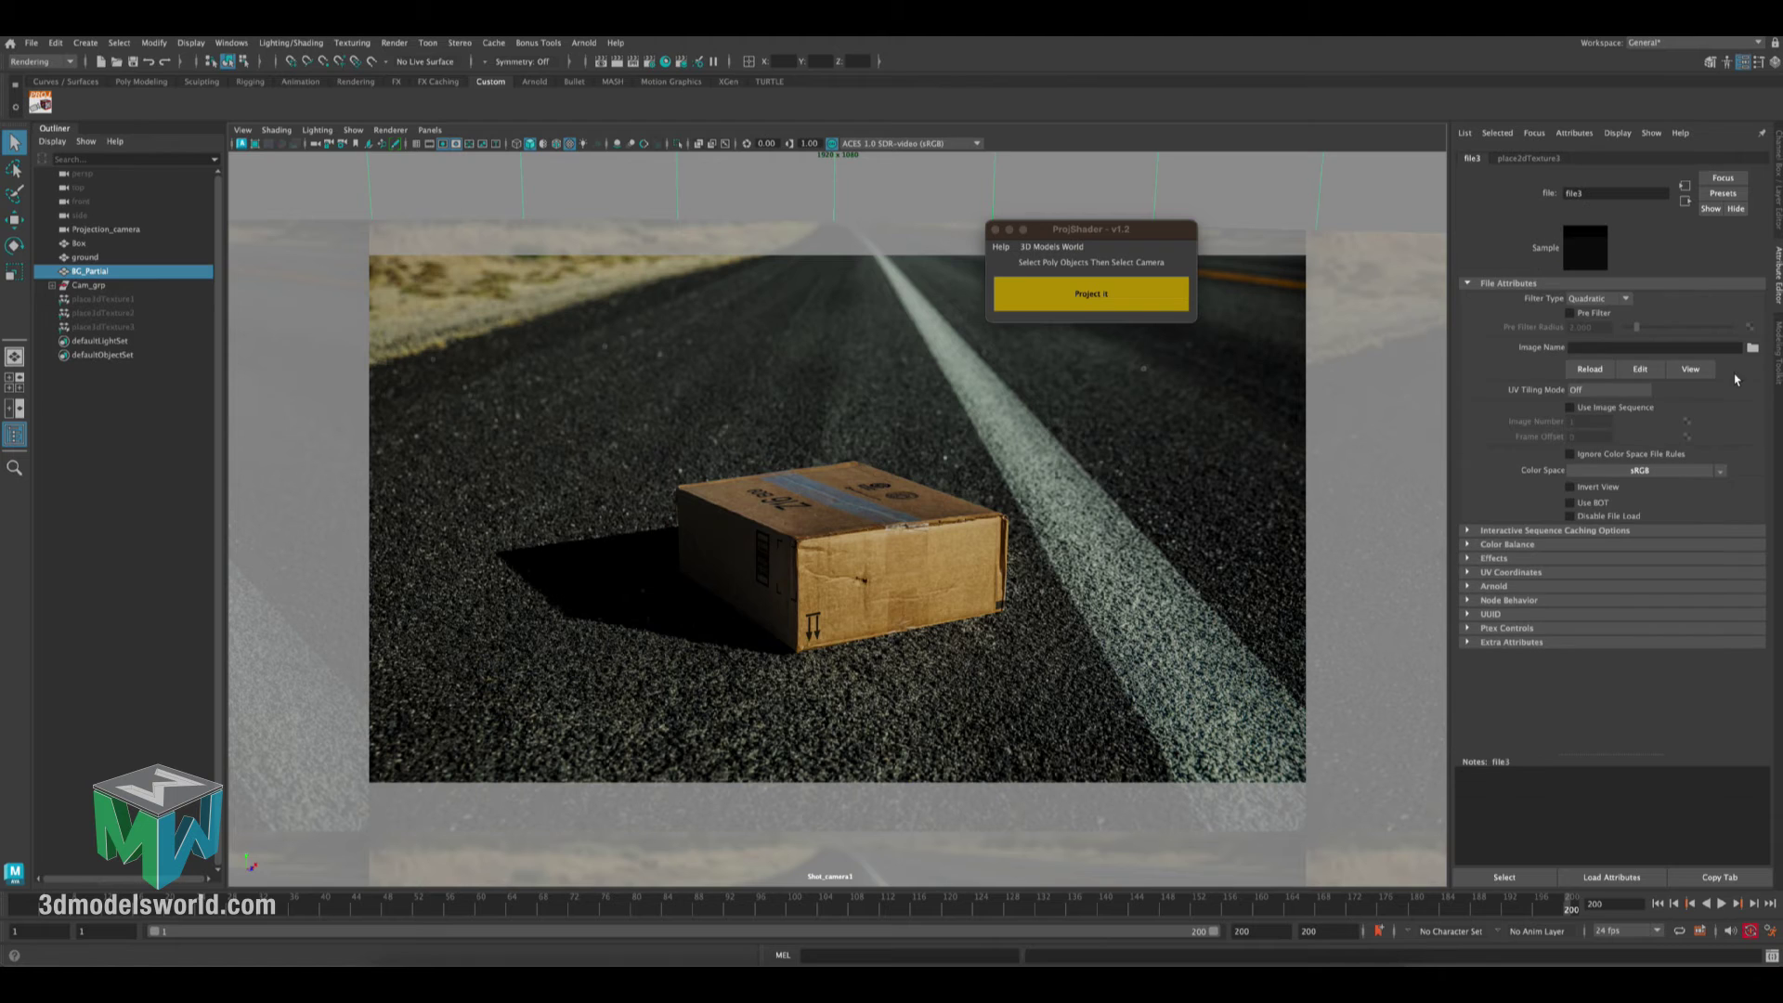
left_click(1753, 347)
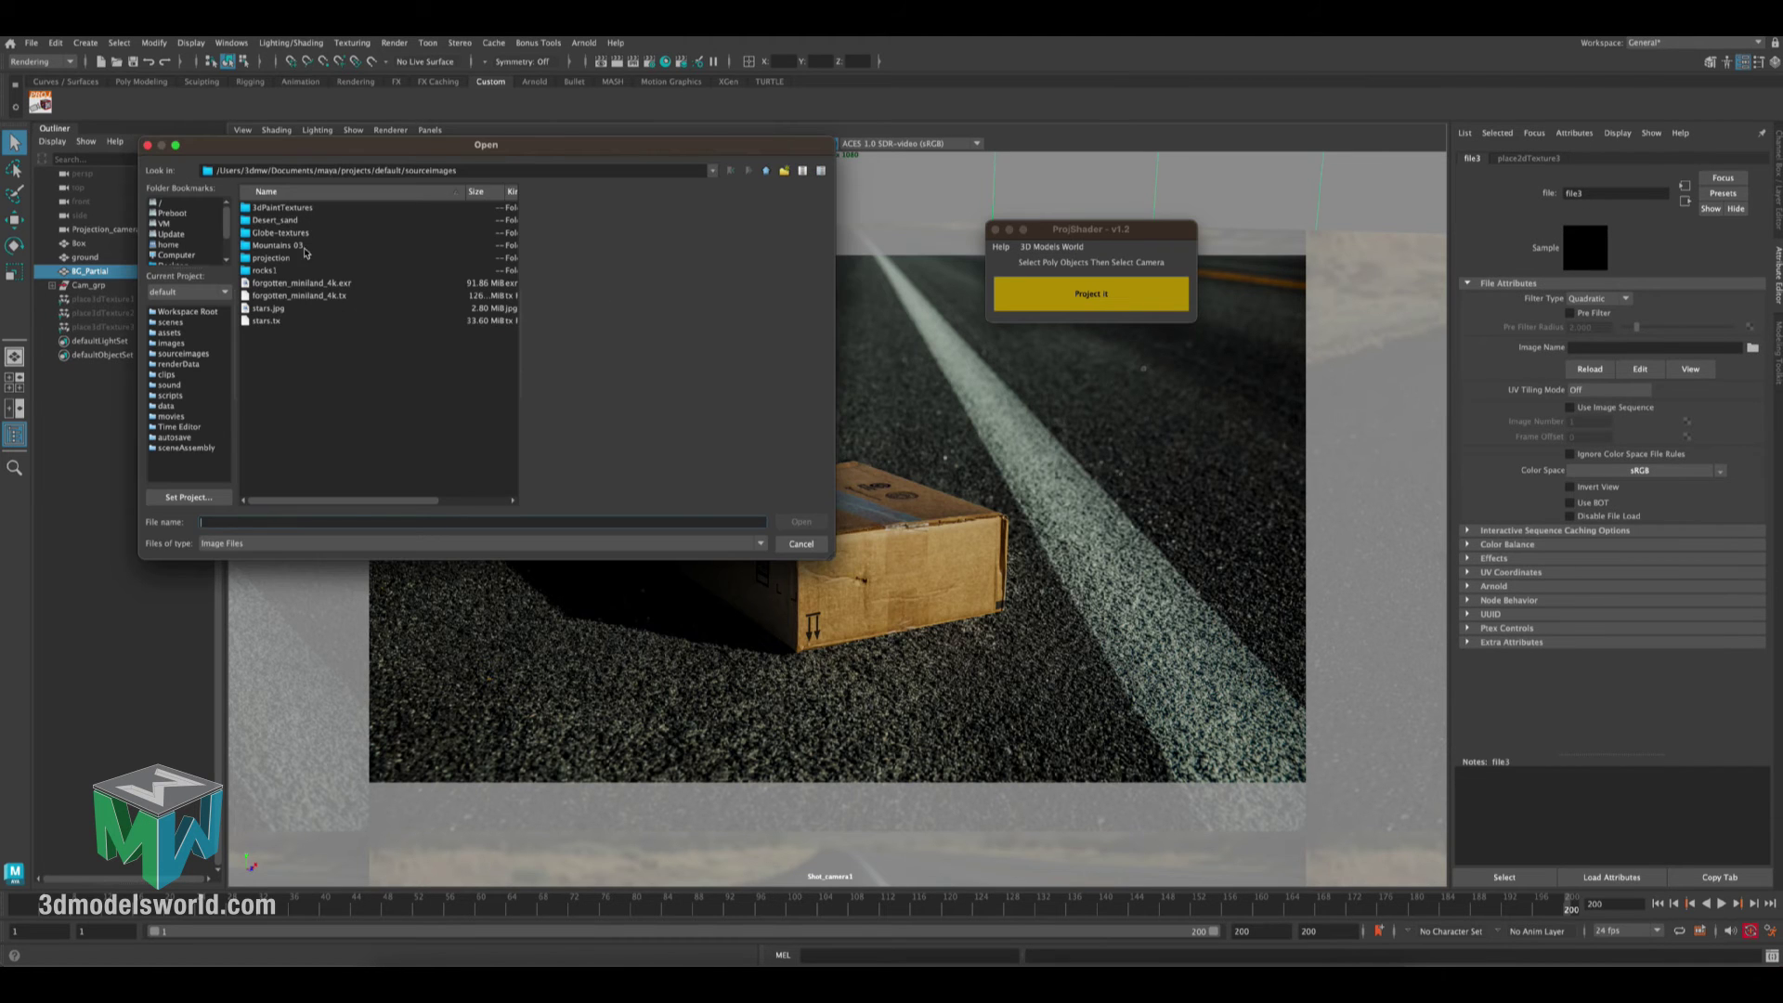
left_click(297, 261)
double_click(297, 261)
left_click(297, 259)
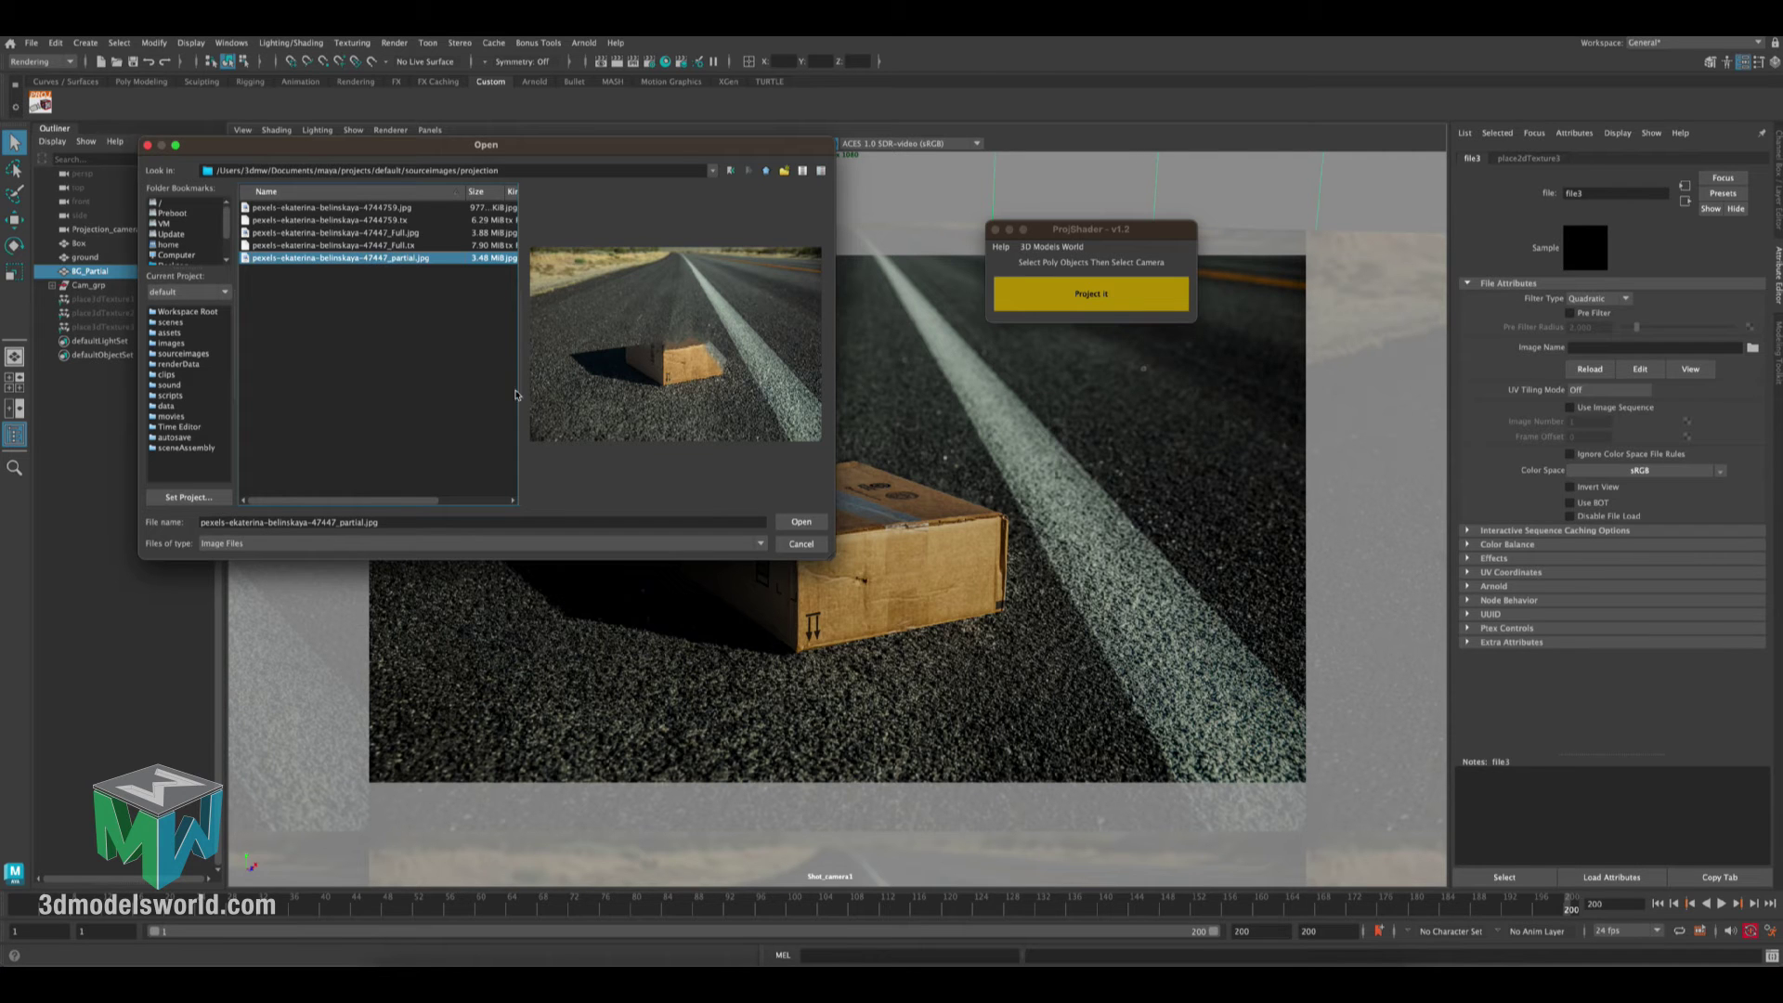
left_click(801, 521)
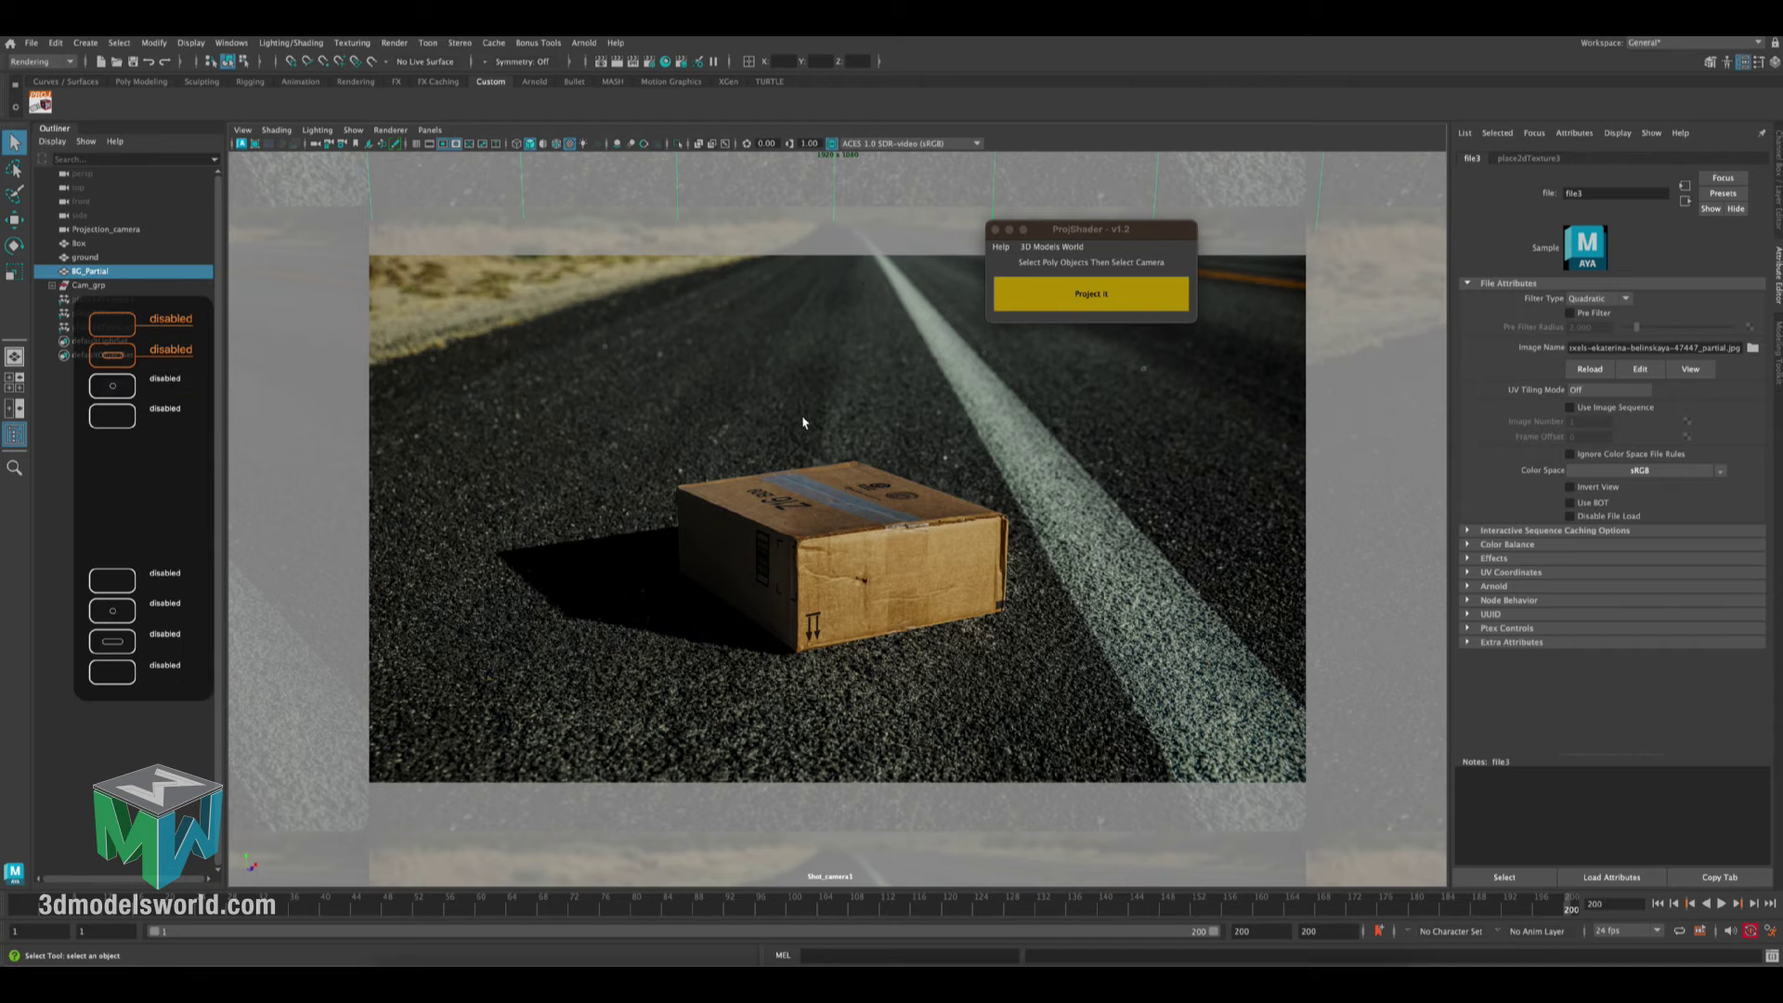
Scrub frames 42 to 150 to check the projection, then stop playback
left_click(342, 899)
left_click_drag(342, 899, 1198, 880)
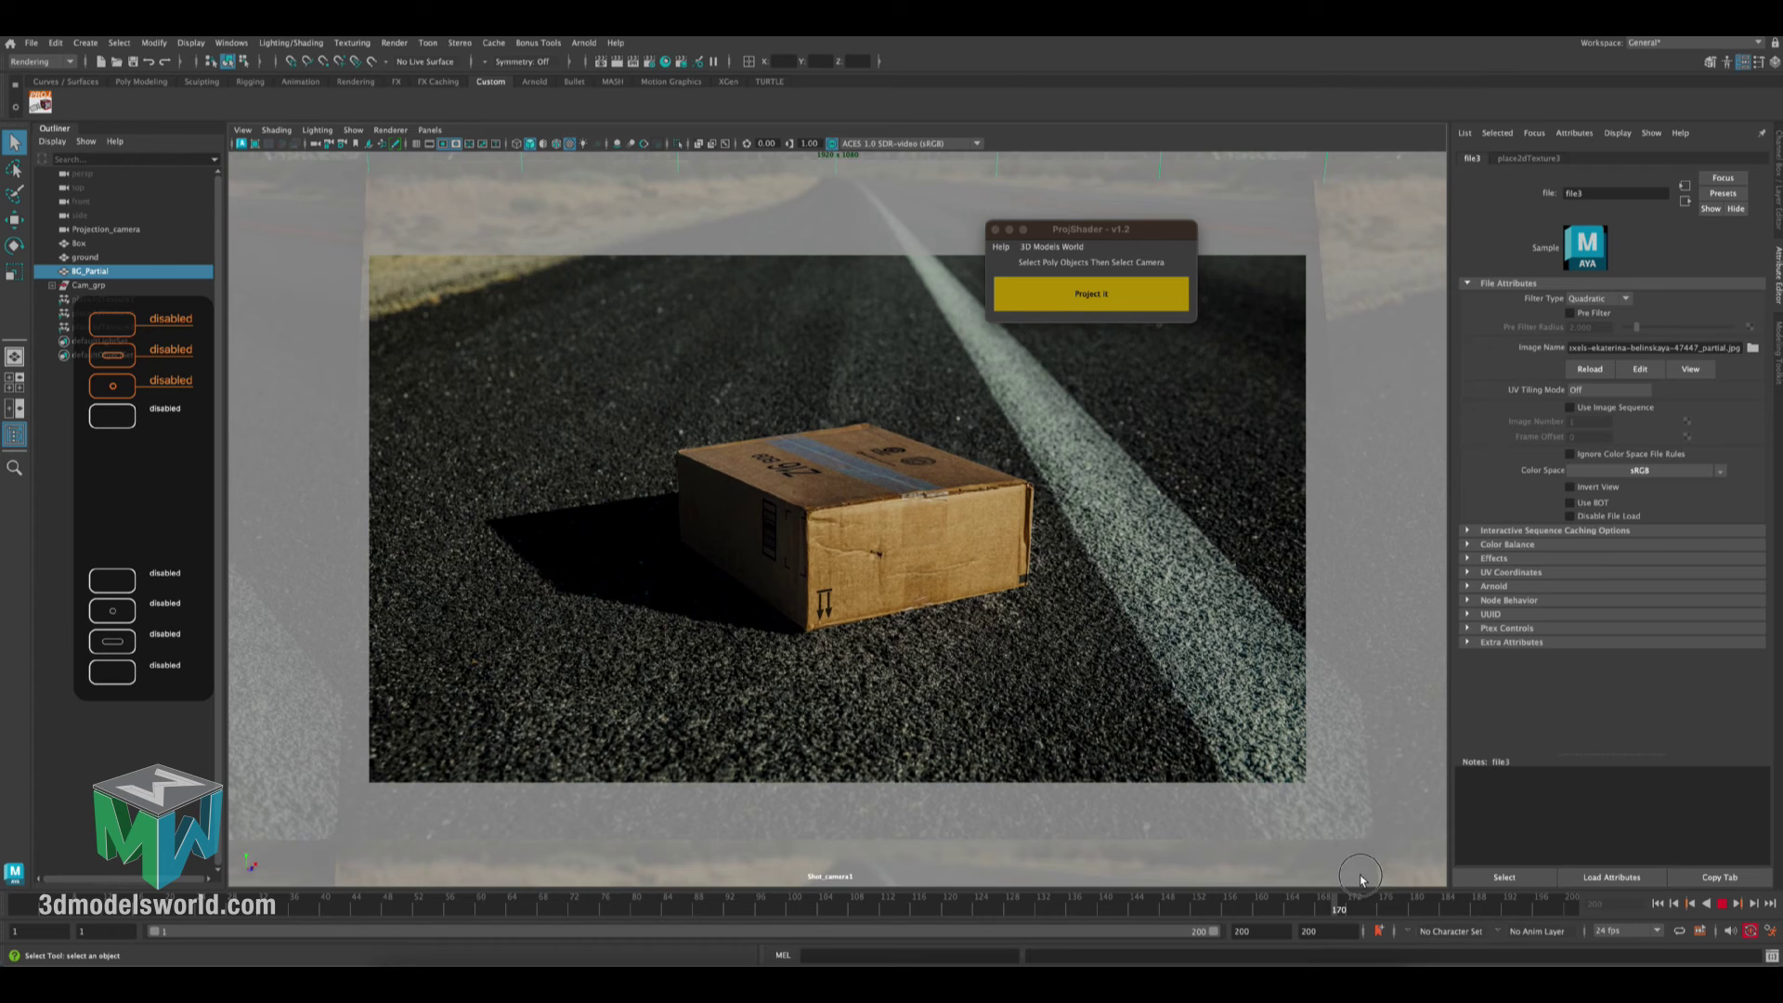
key("Escape")
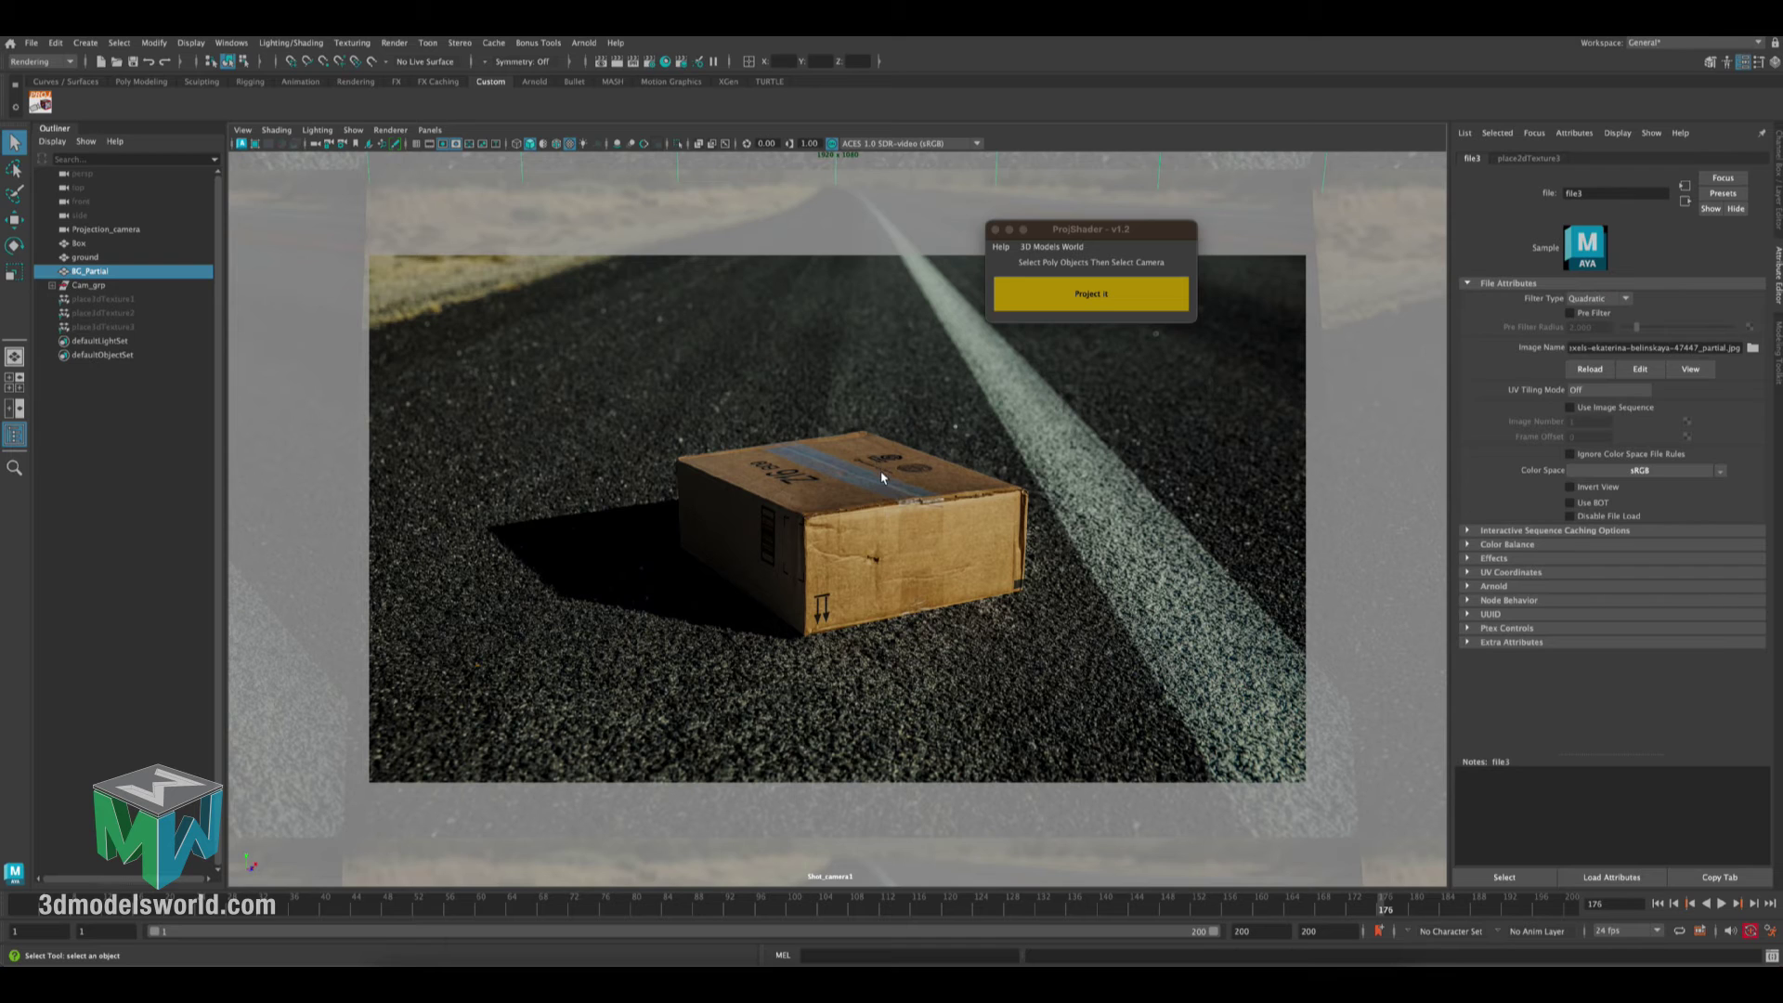
Assign a new Lambert material to Box, ground and BG_Partial together
left_click(961, 415)
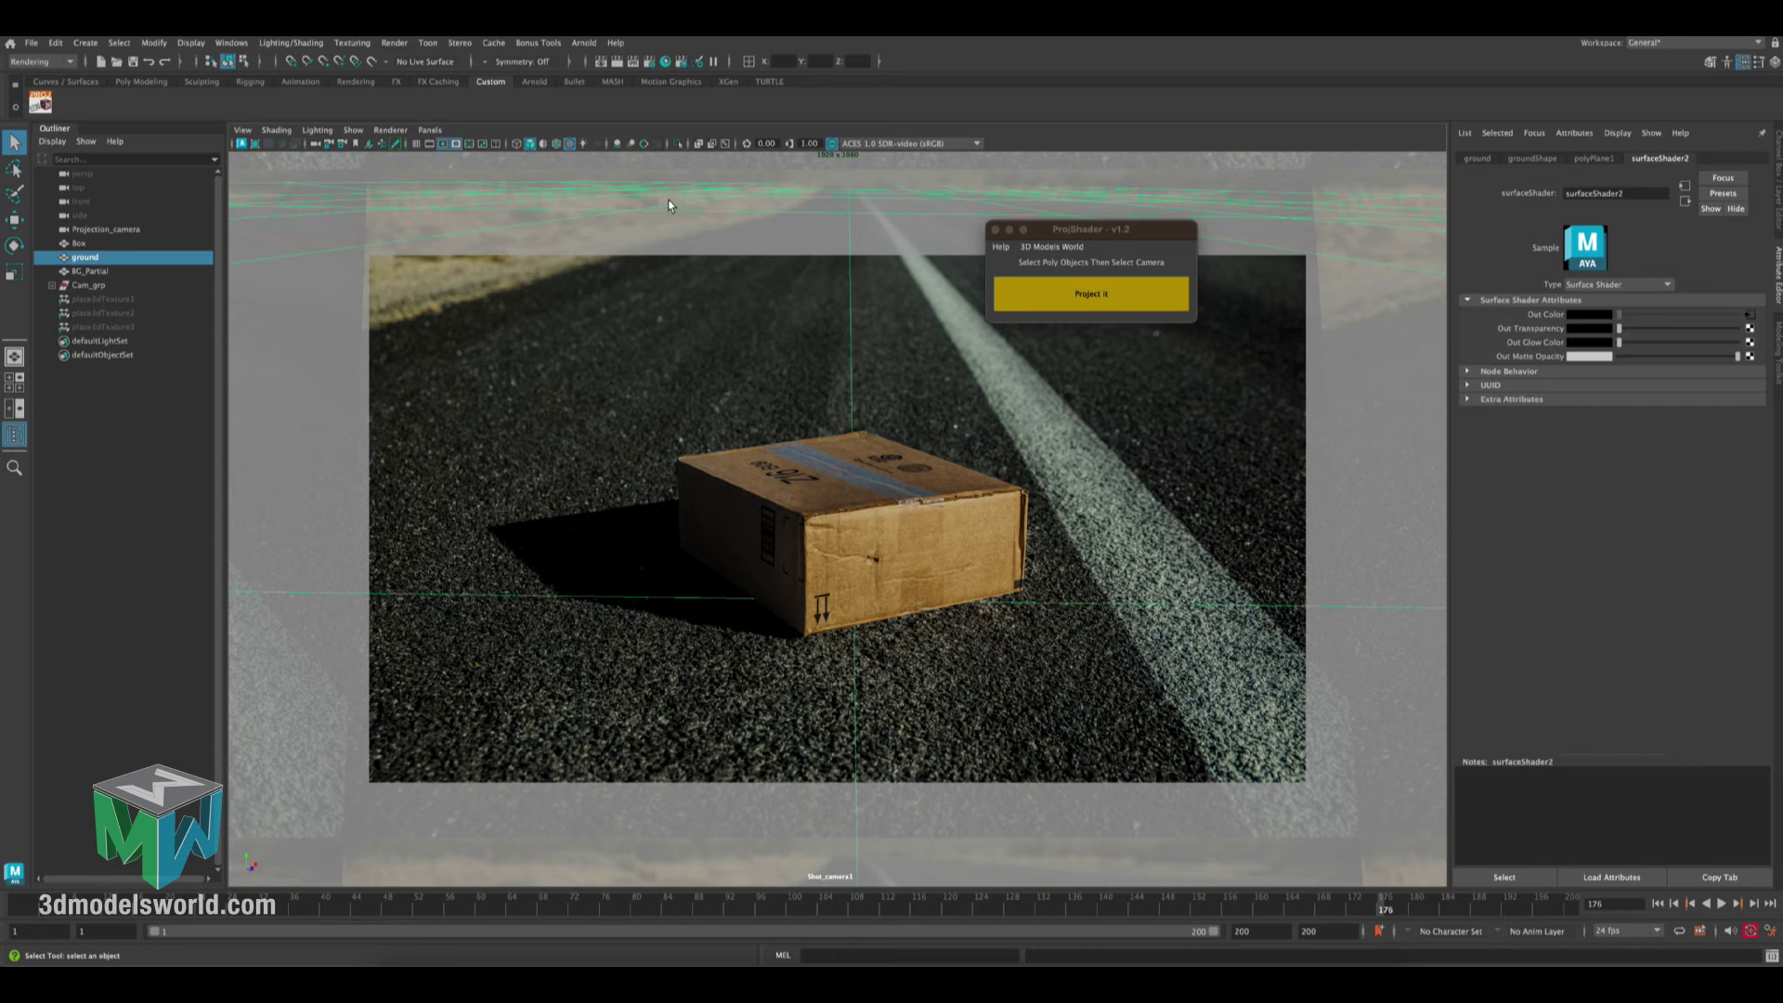
left_click_drag(687, 202, 777, 446)
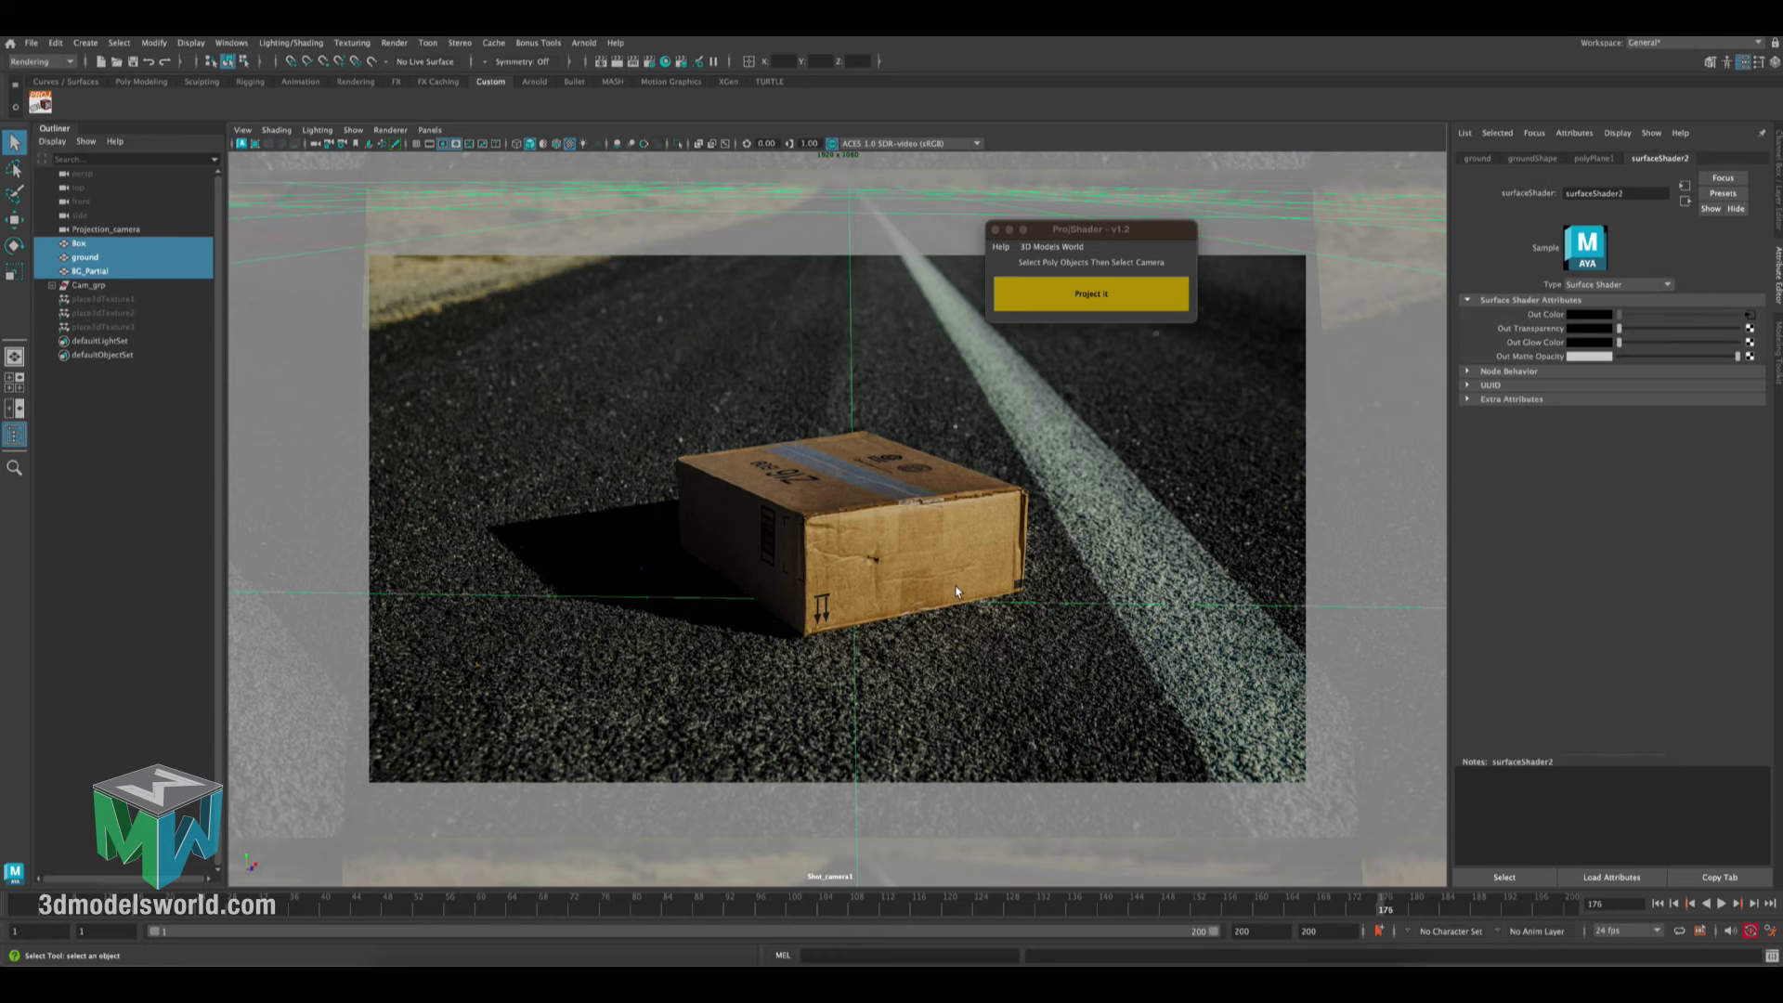
right_click(816, 467)
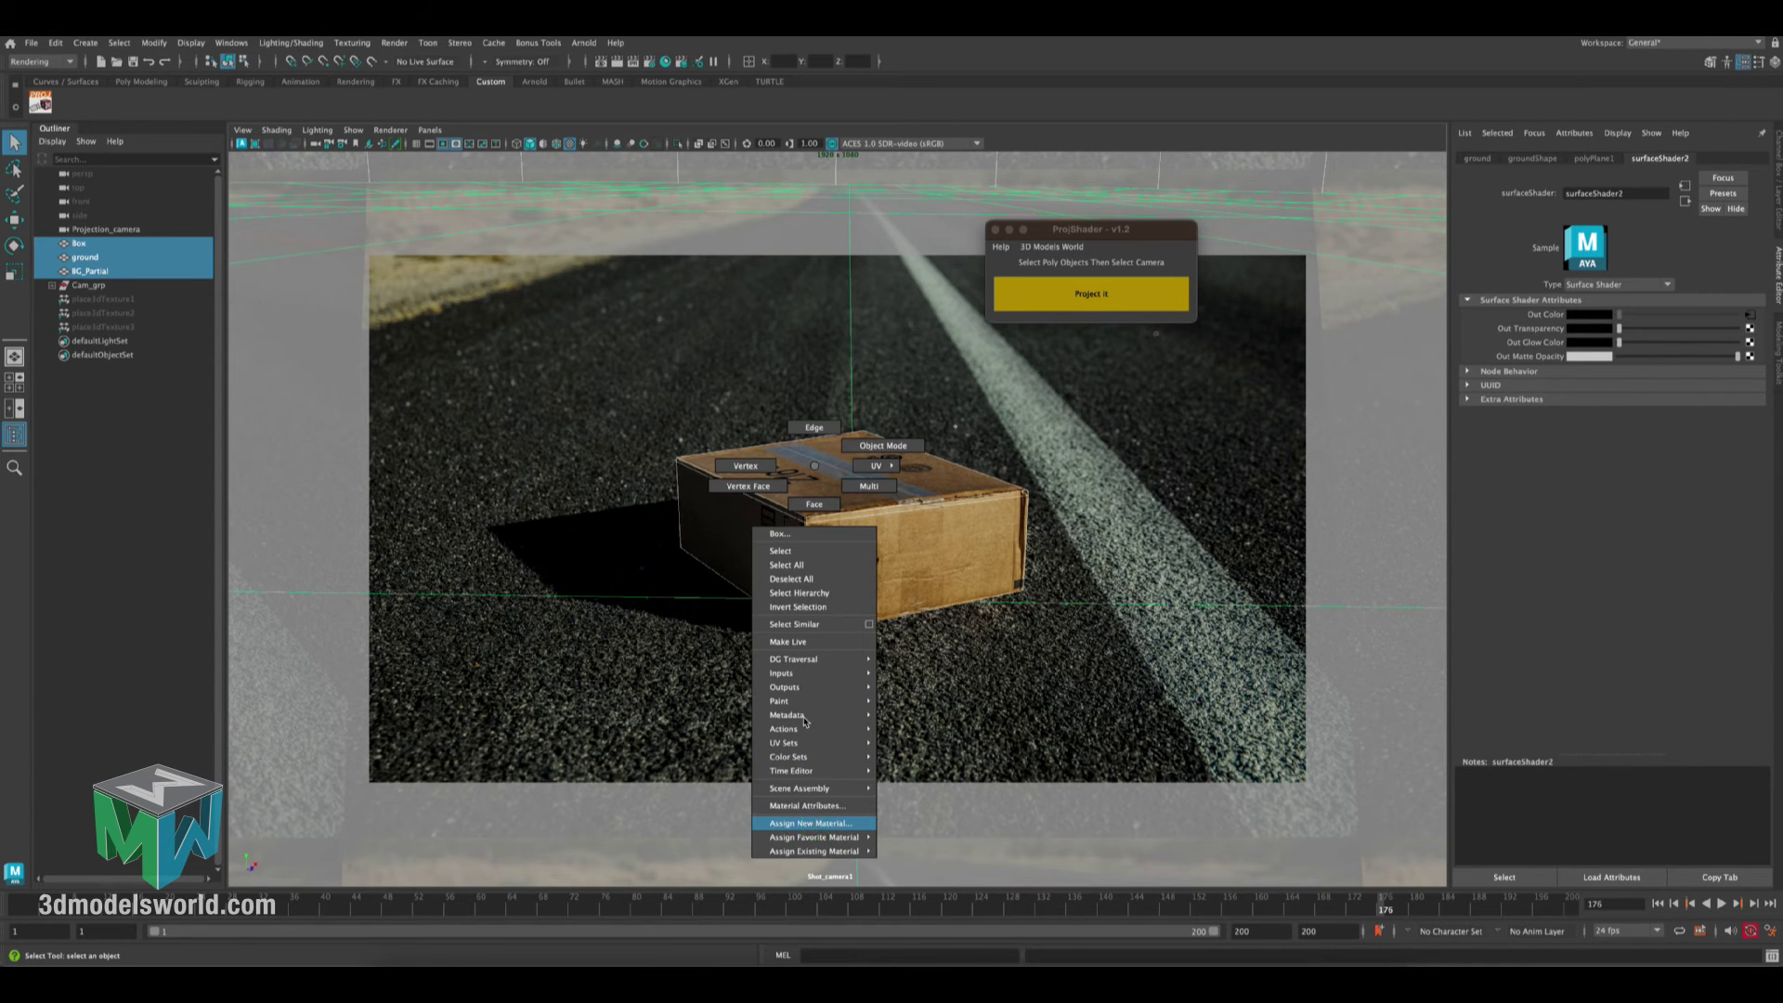
left_click(810, 823)
left_click(710, 437)
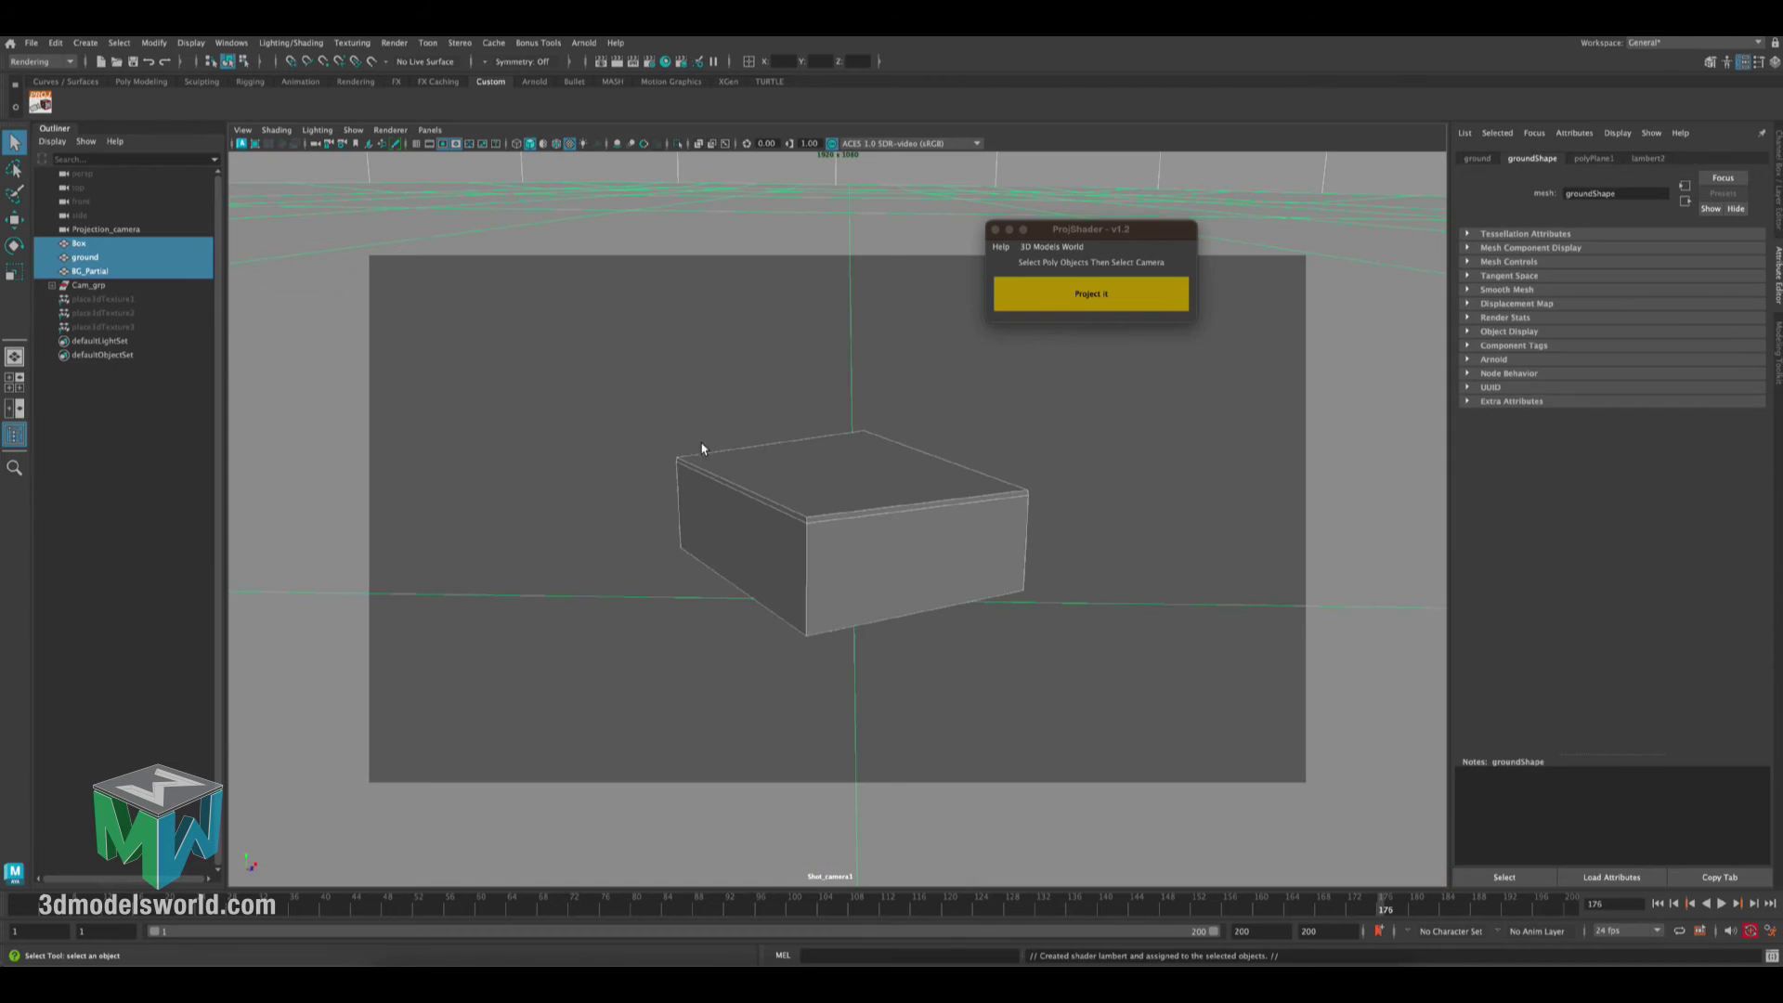
Give Box alone a new Surface Shader material, surfaceShader4
left_click(806, 490)
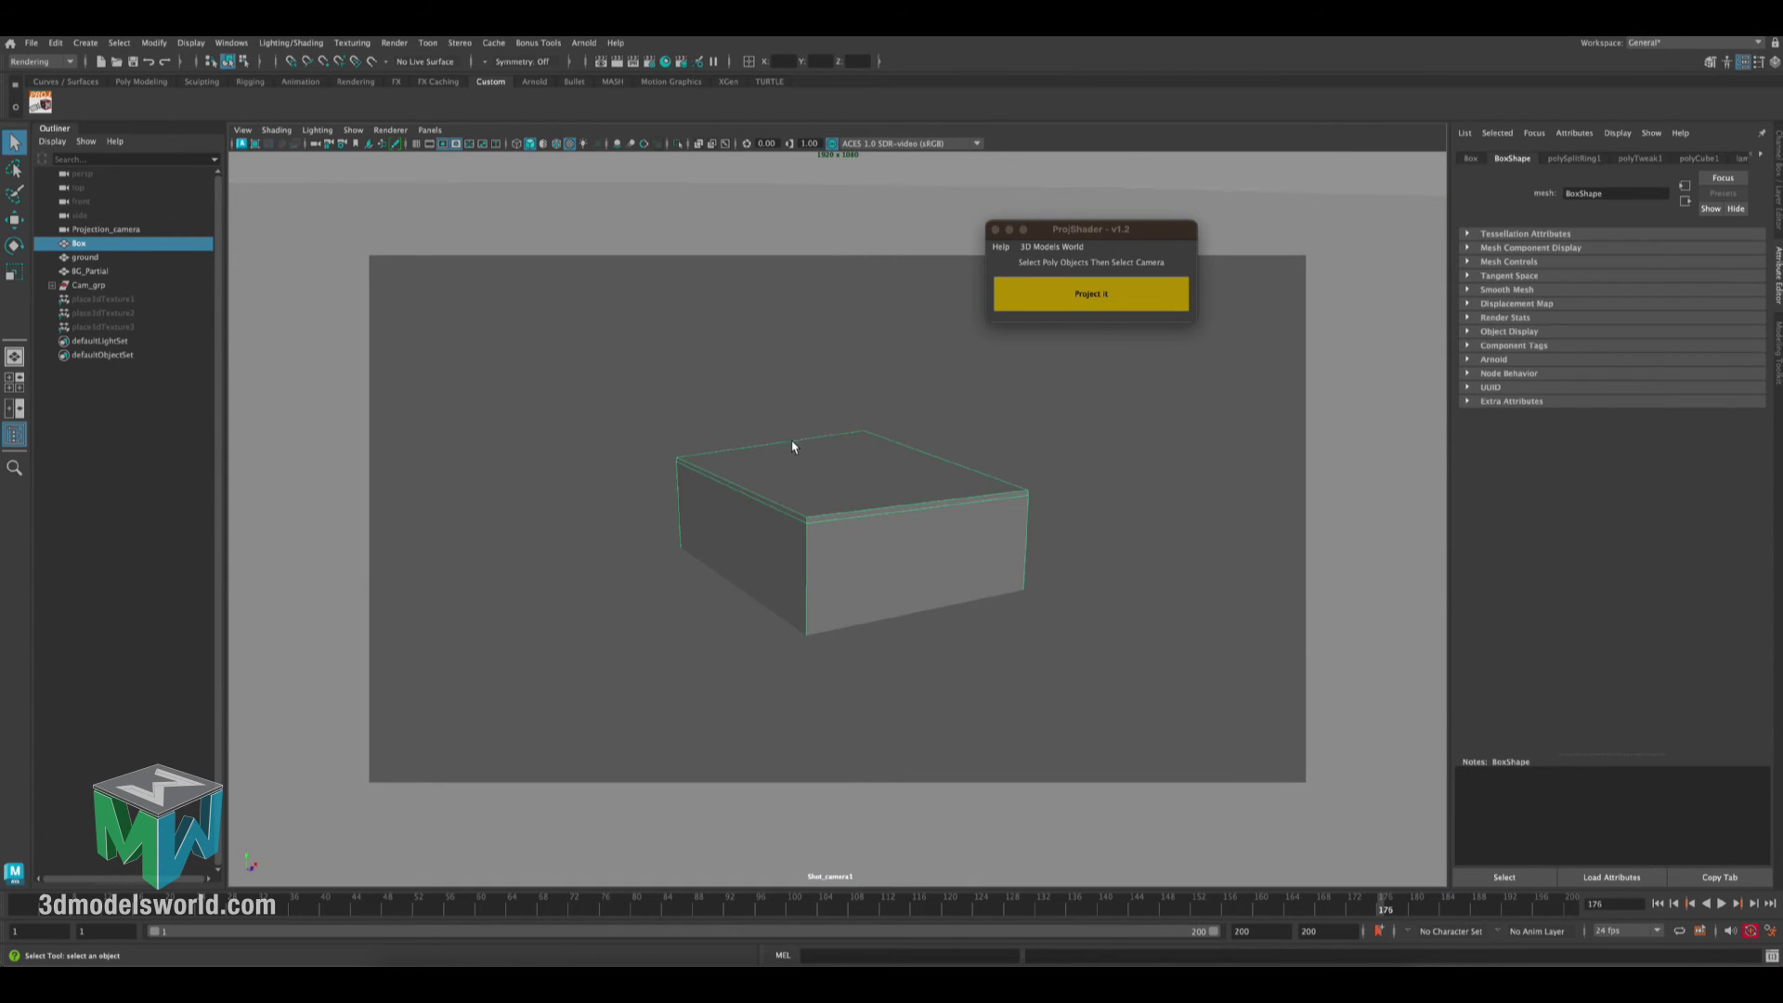
right_click(794, 483)
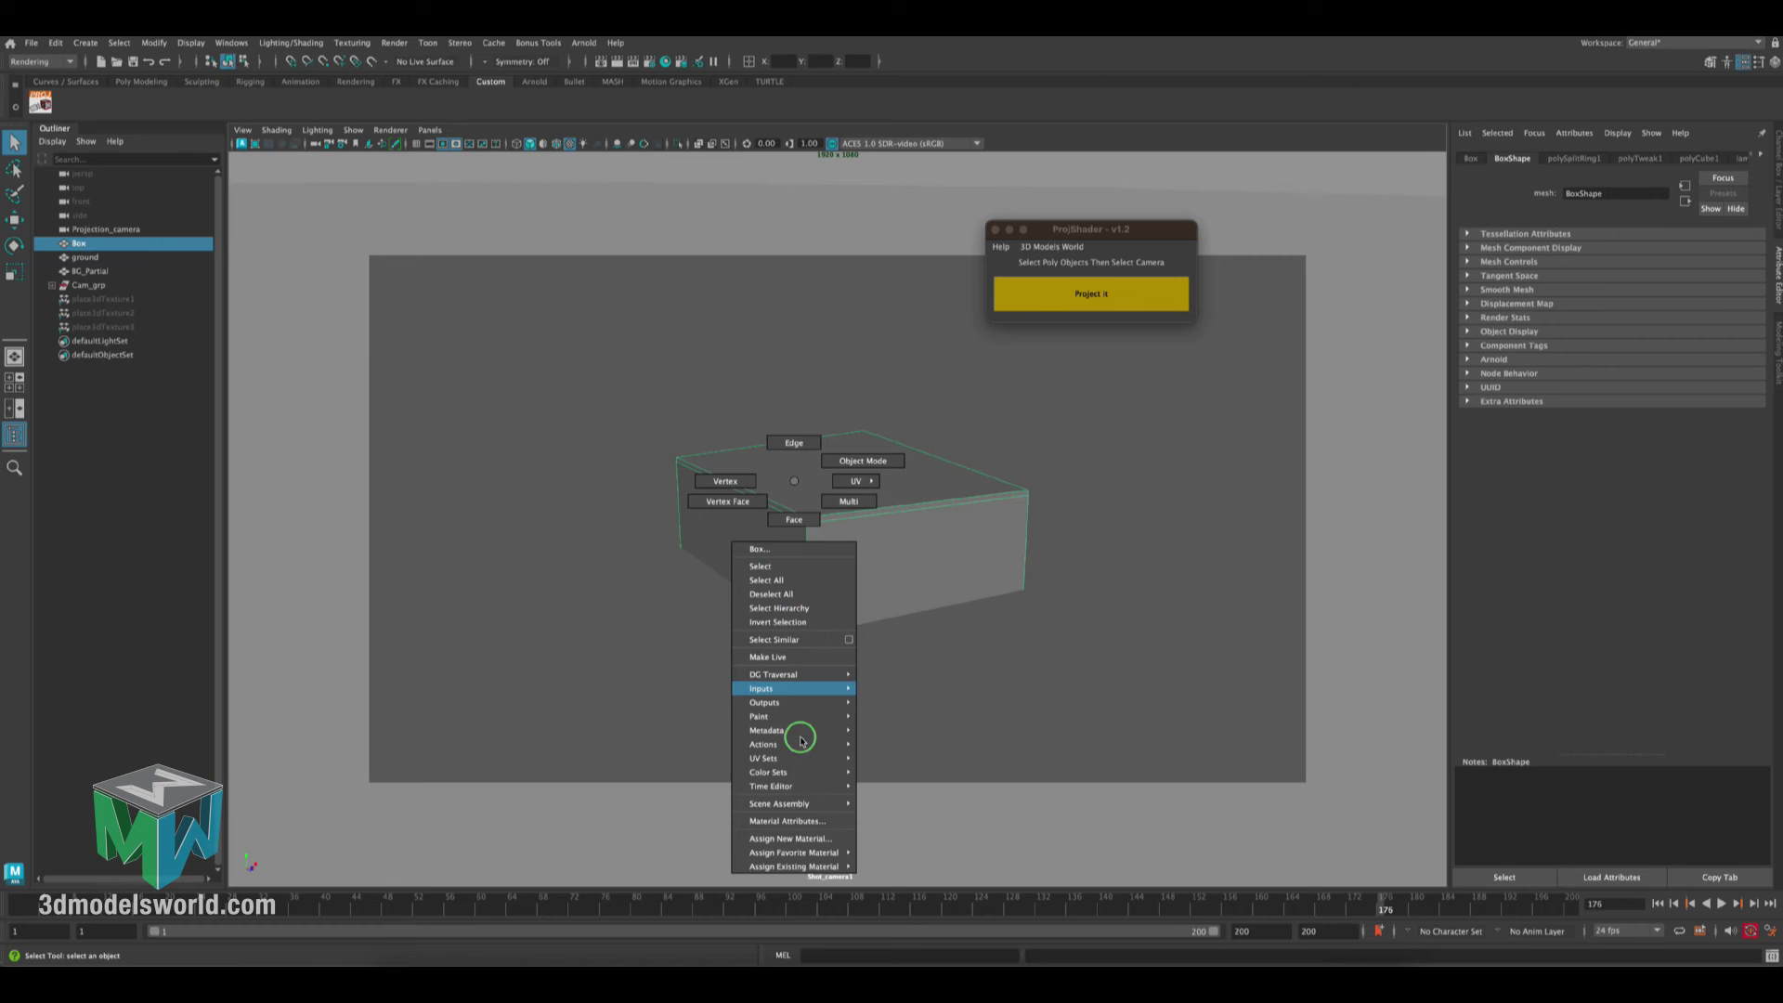
left_click(799, 838)
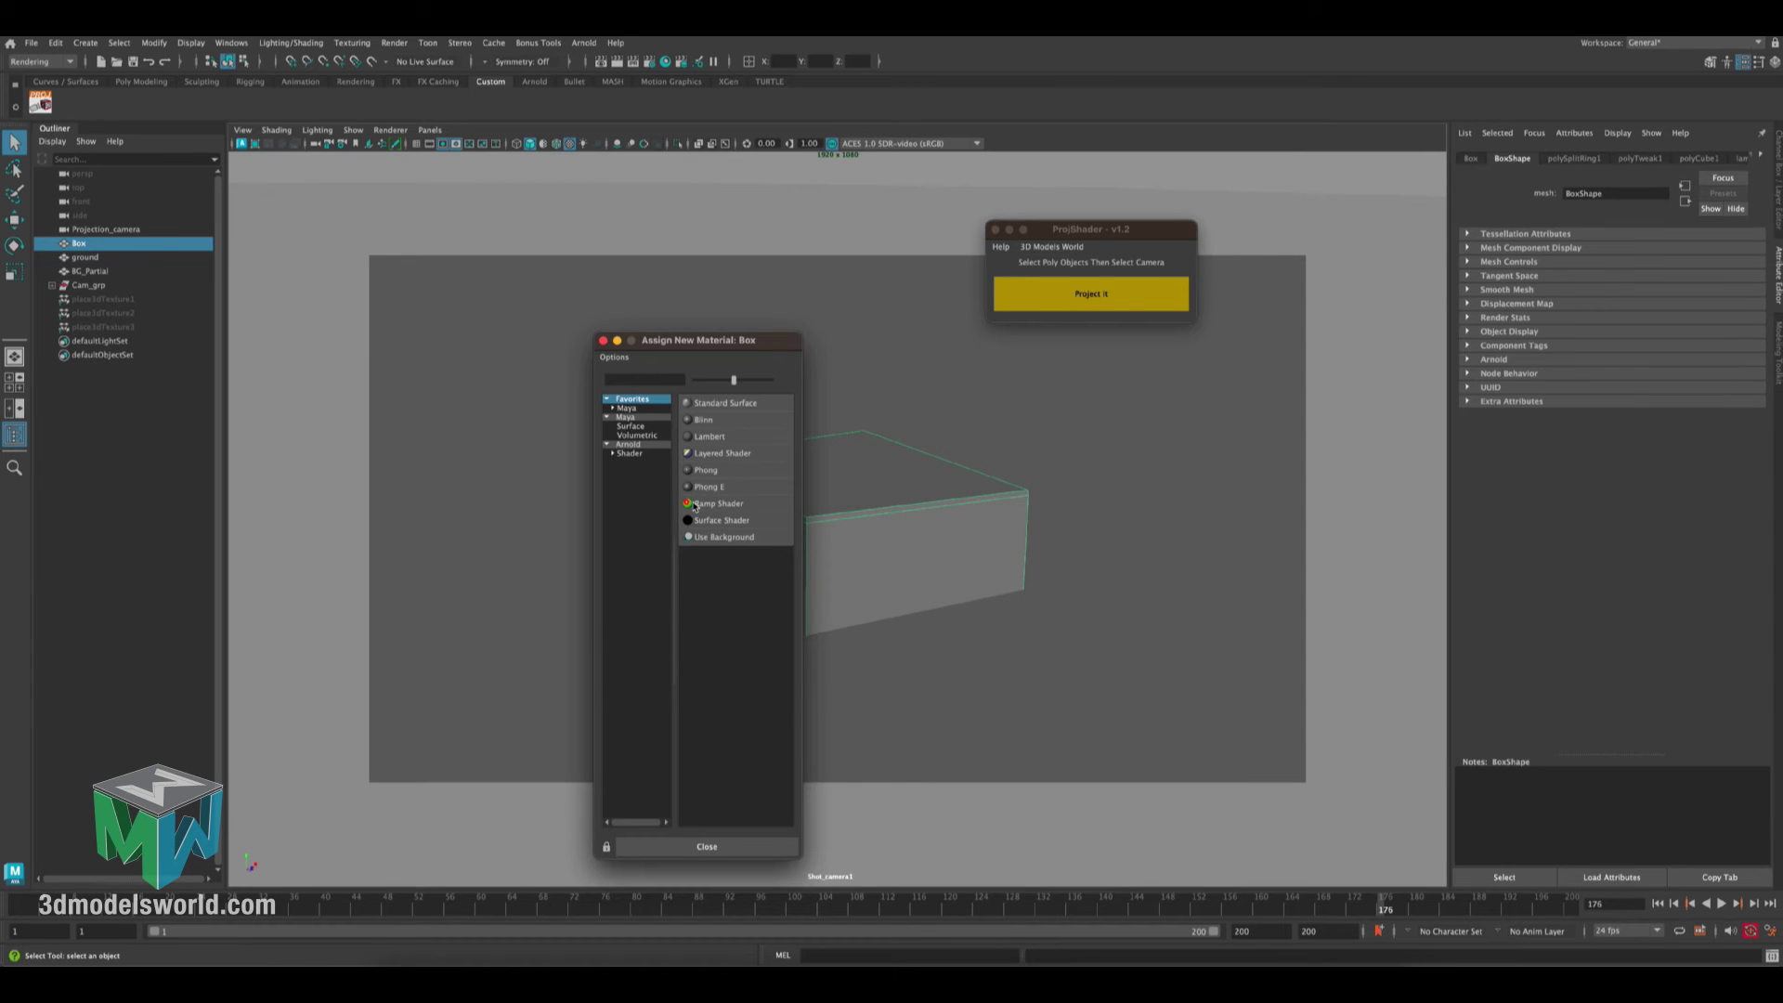
left_click(719, 521)
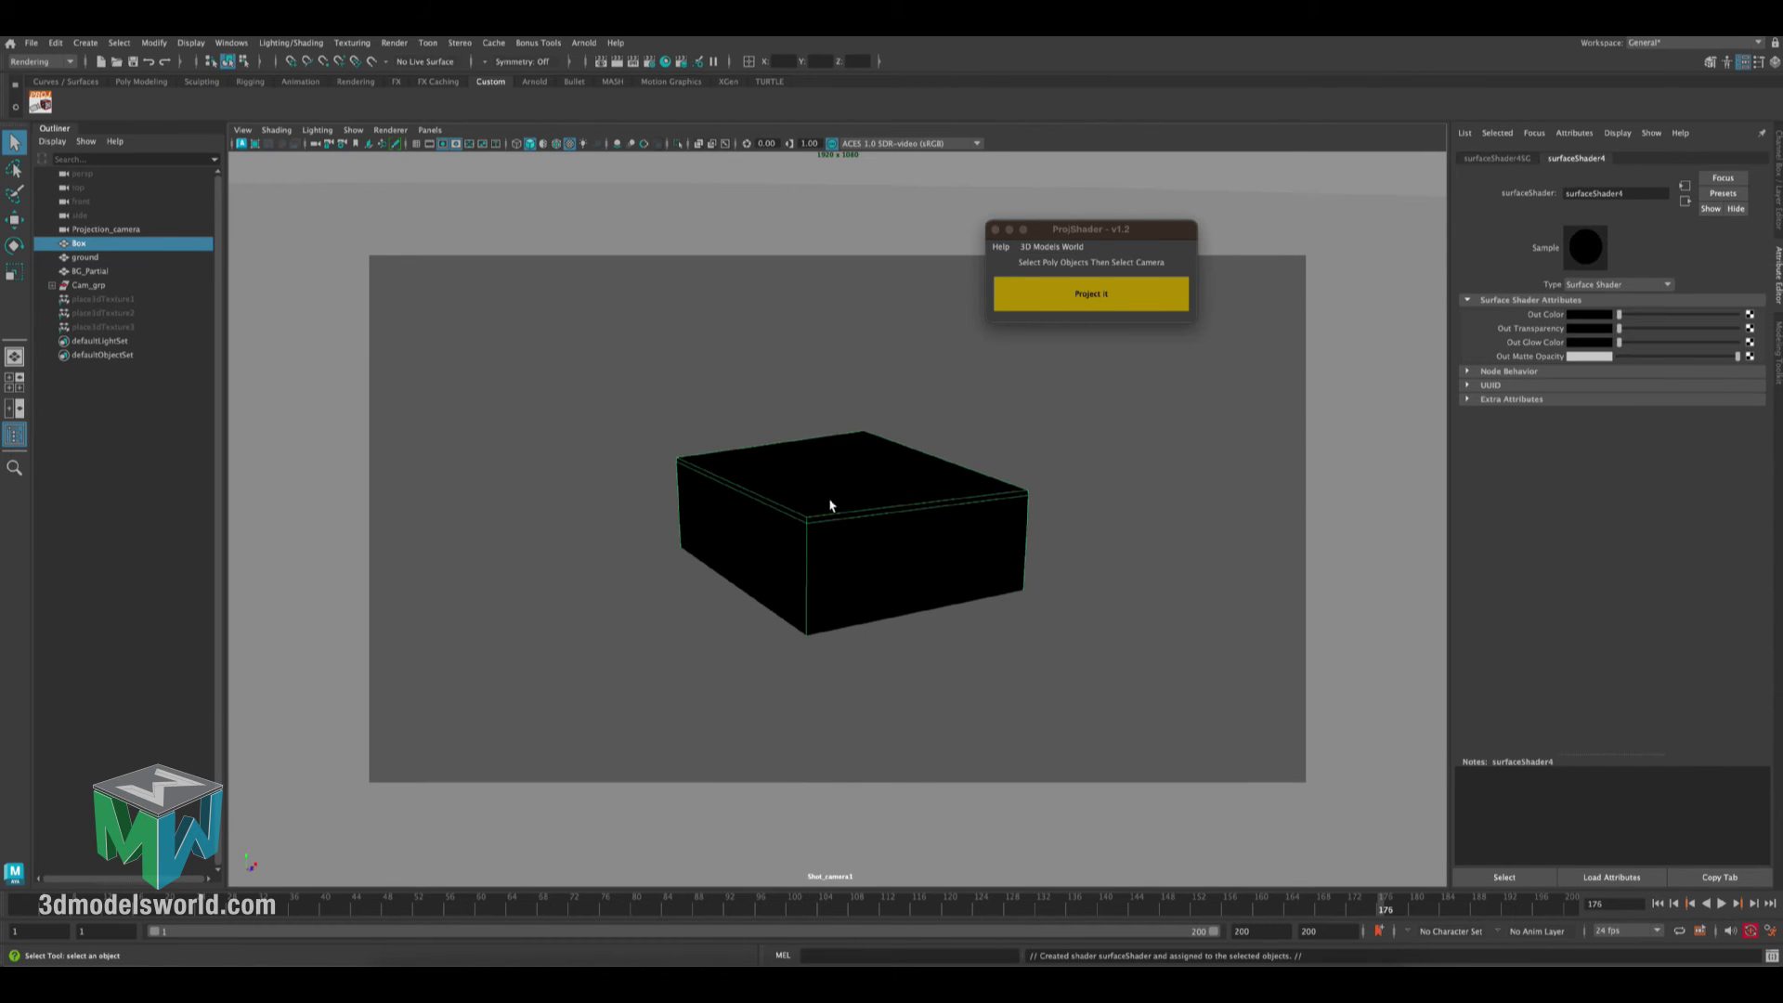
Feed surfaceShader4's colour a projected File texture loading pexels-ekaterina-belinskaya-4744759.jpg from the projection images folder
left_click(1750, 315)
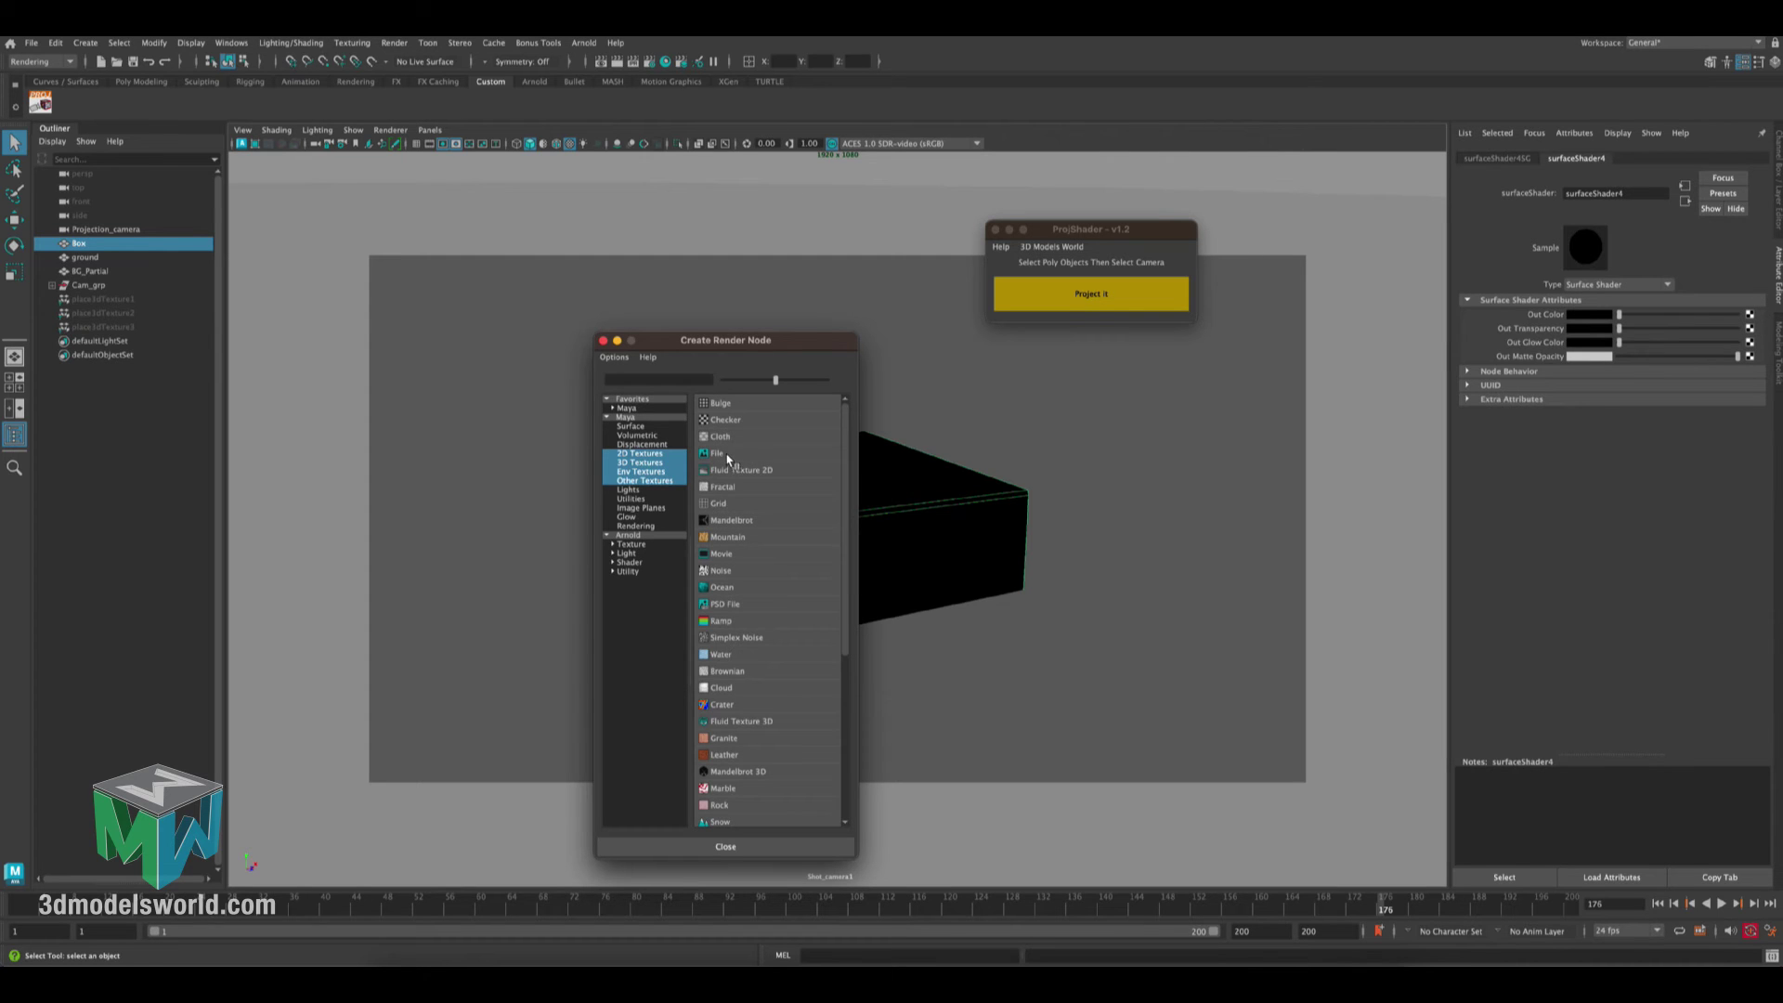
right_click_drag(730, 461, 750, 497)
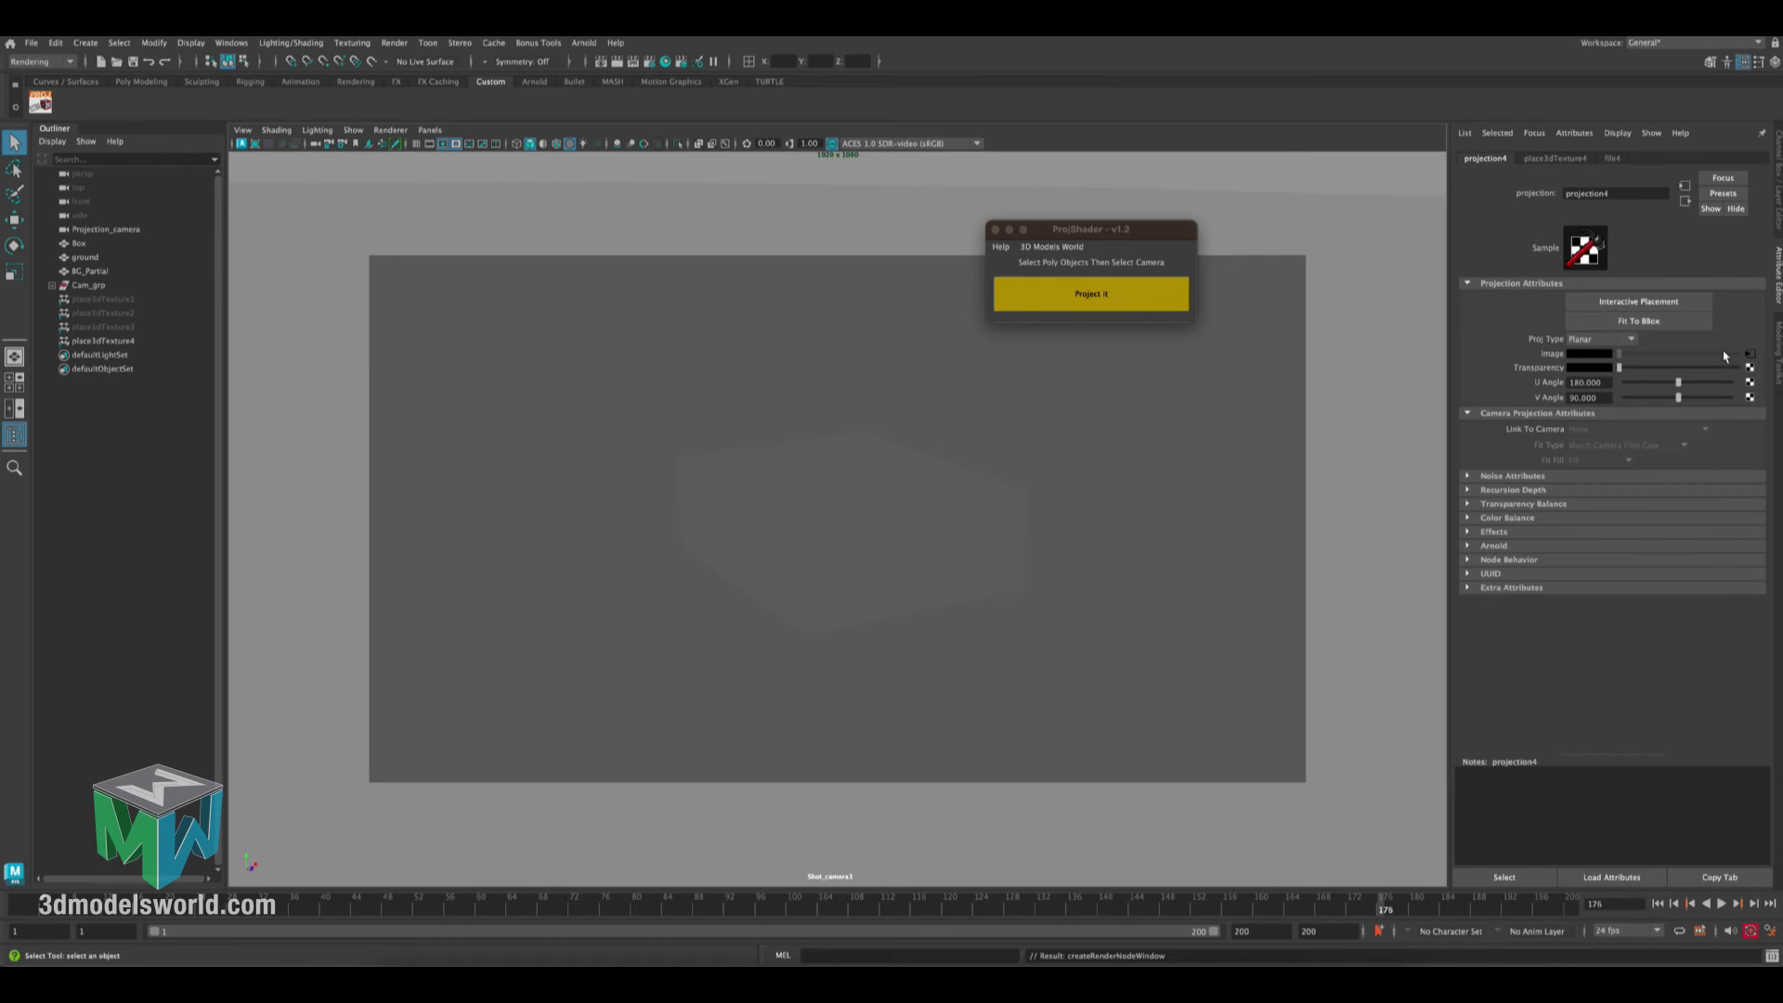
left_click(1750, 353)
left_click(1752, 347)
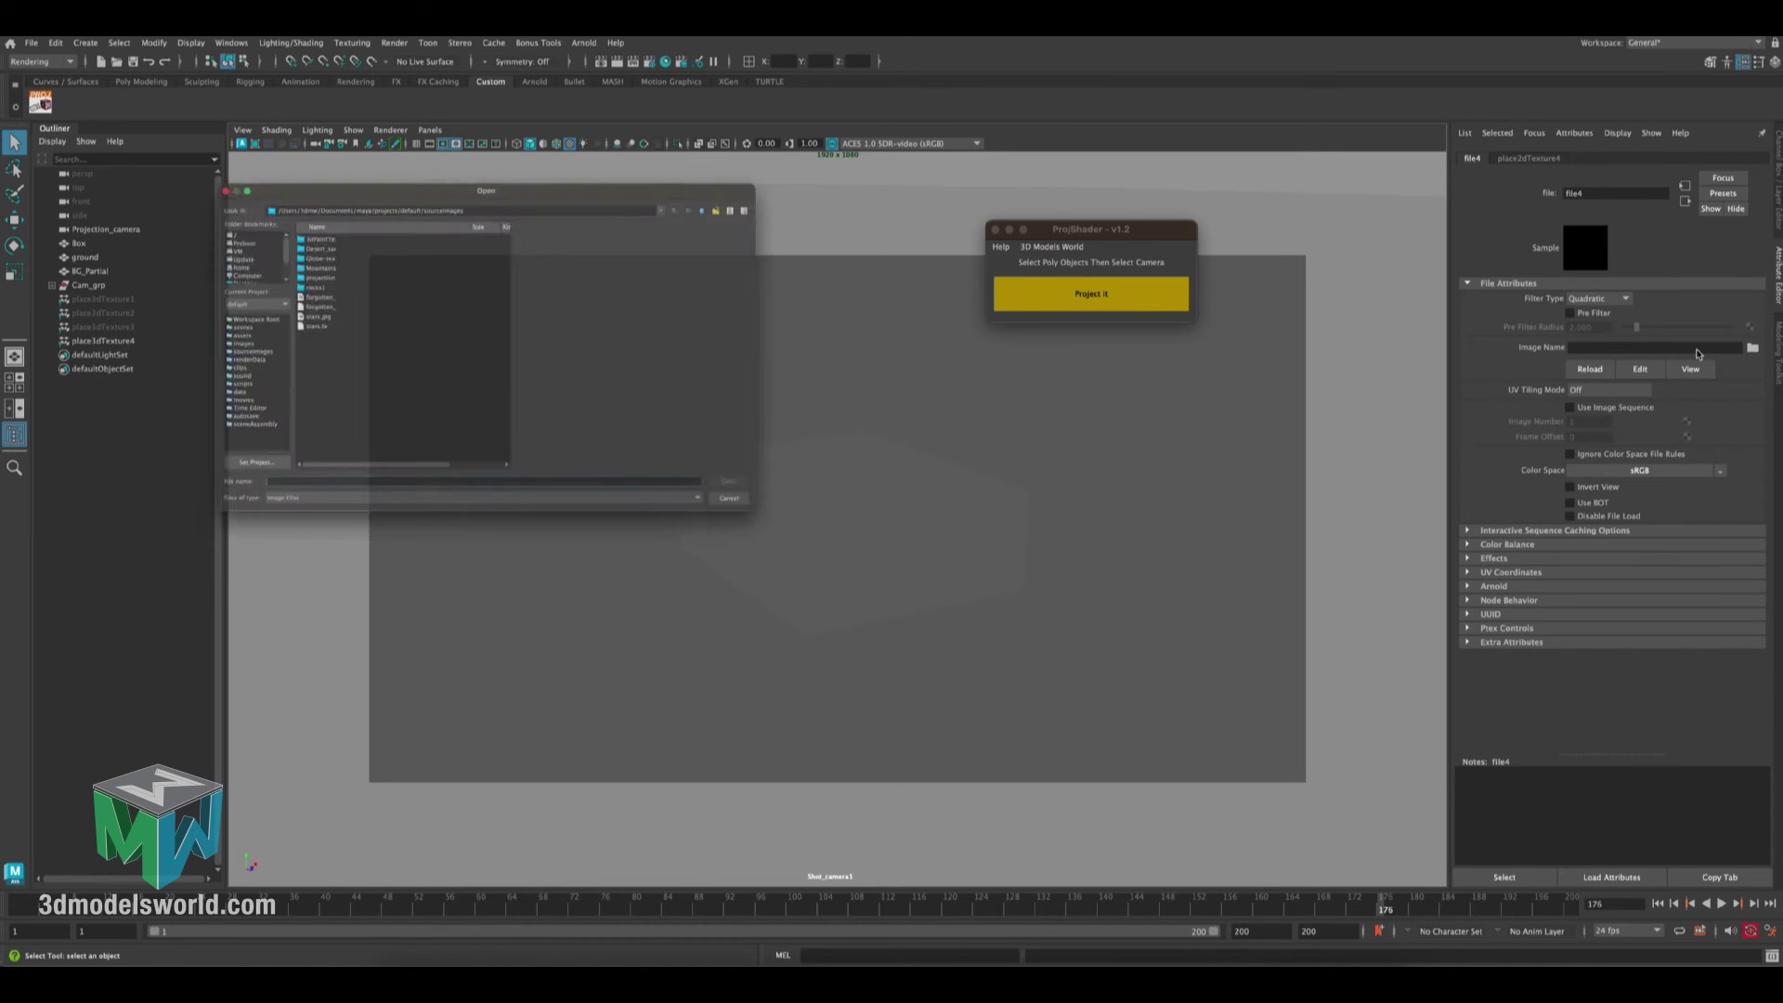
left_click(298, 259)
double_click(298, 260)
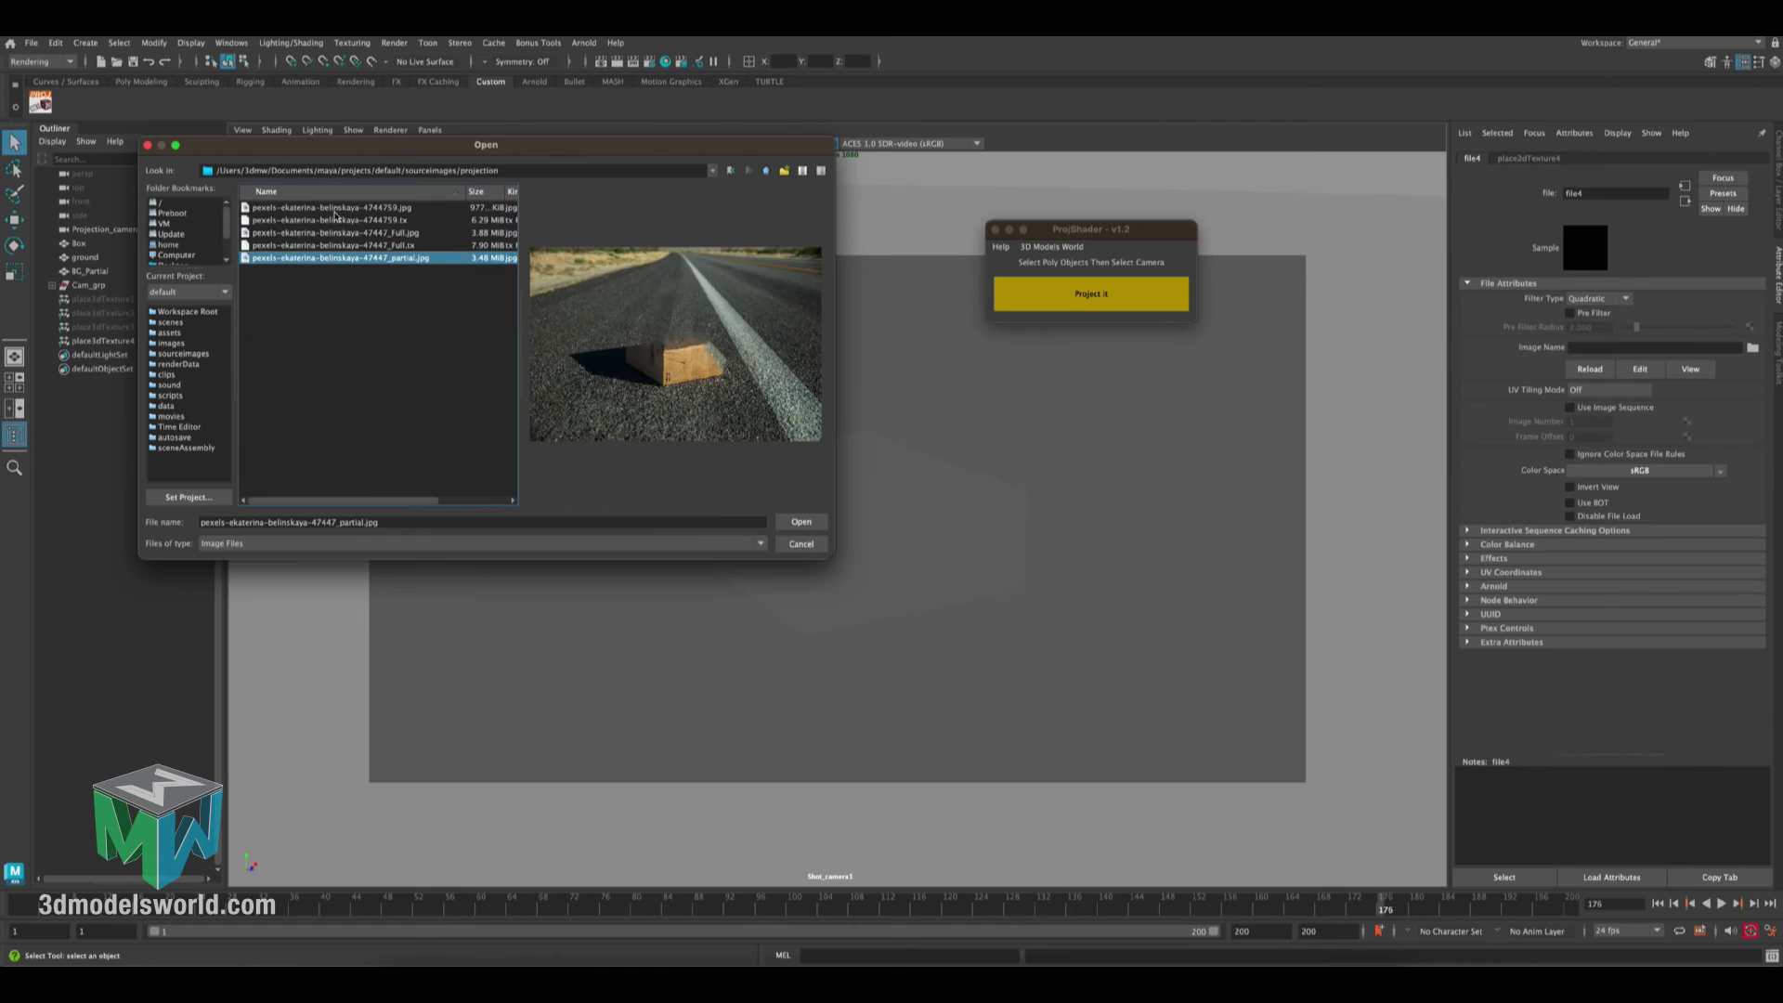
left_click(336, 209)
left_click(788, 524)
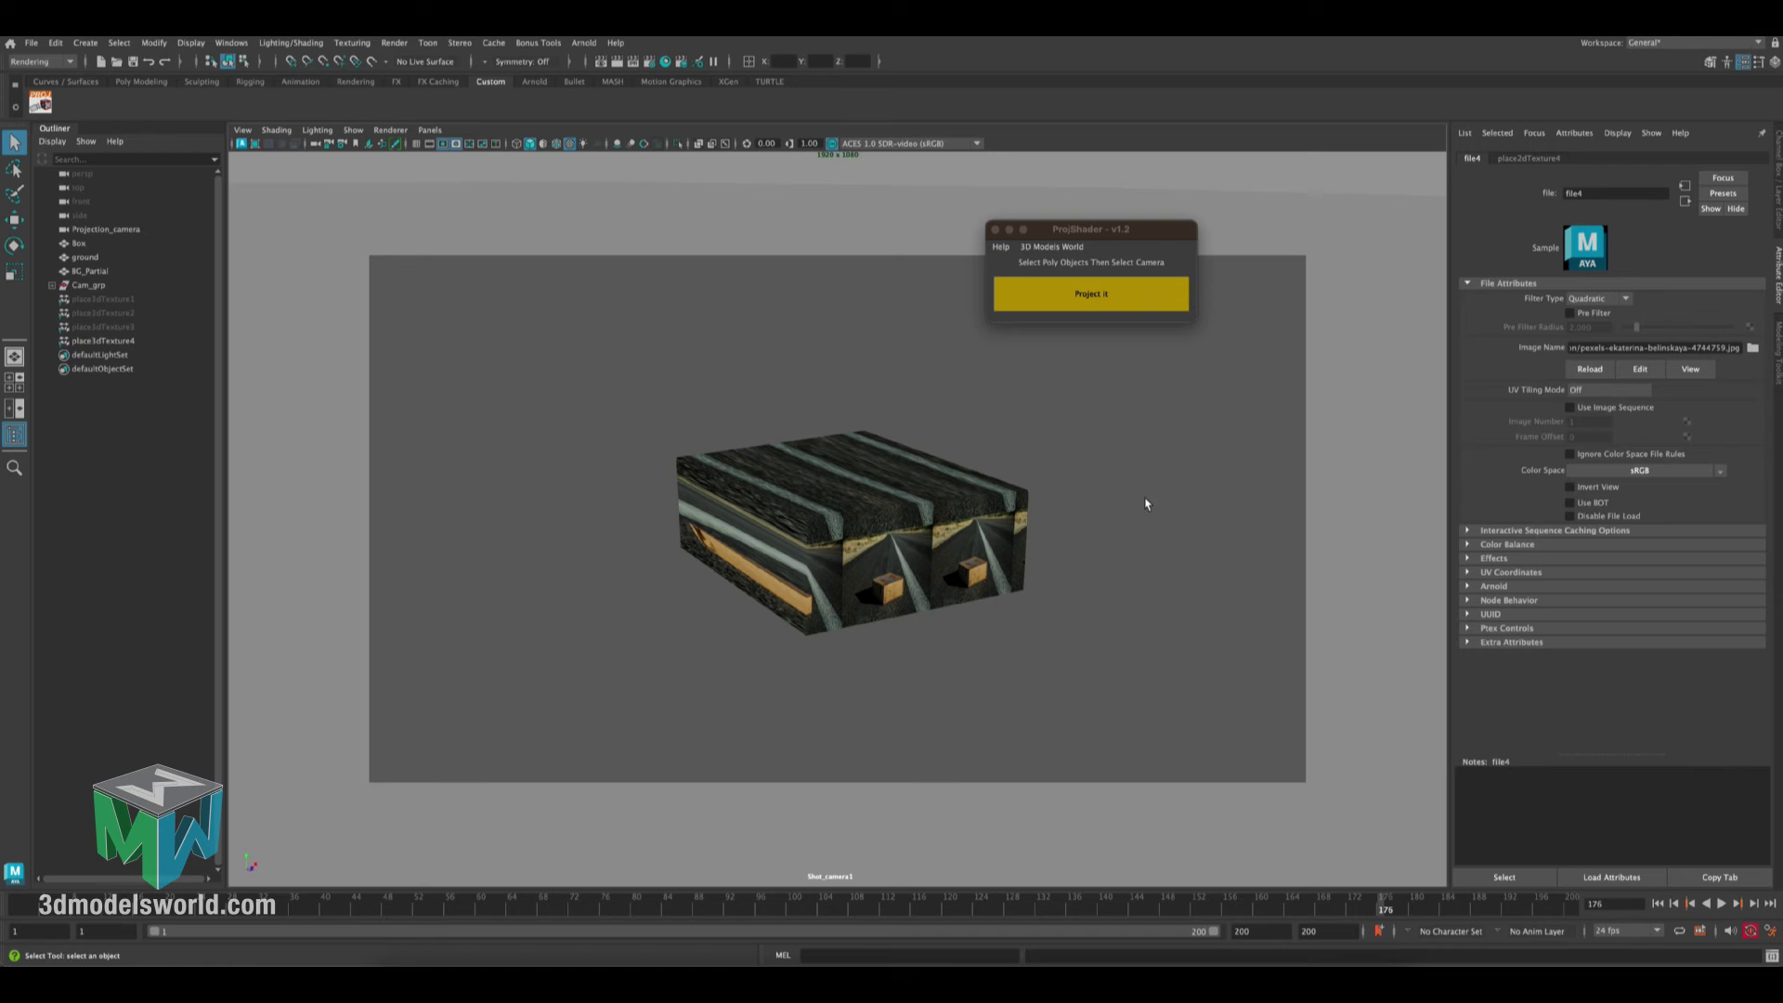
Set projection4 to Perspective, linked to Projection_cameraShape, with fit type Match Camera Film Gate
left_click(1687, 206)
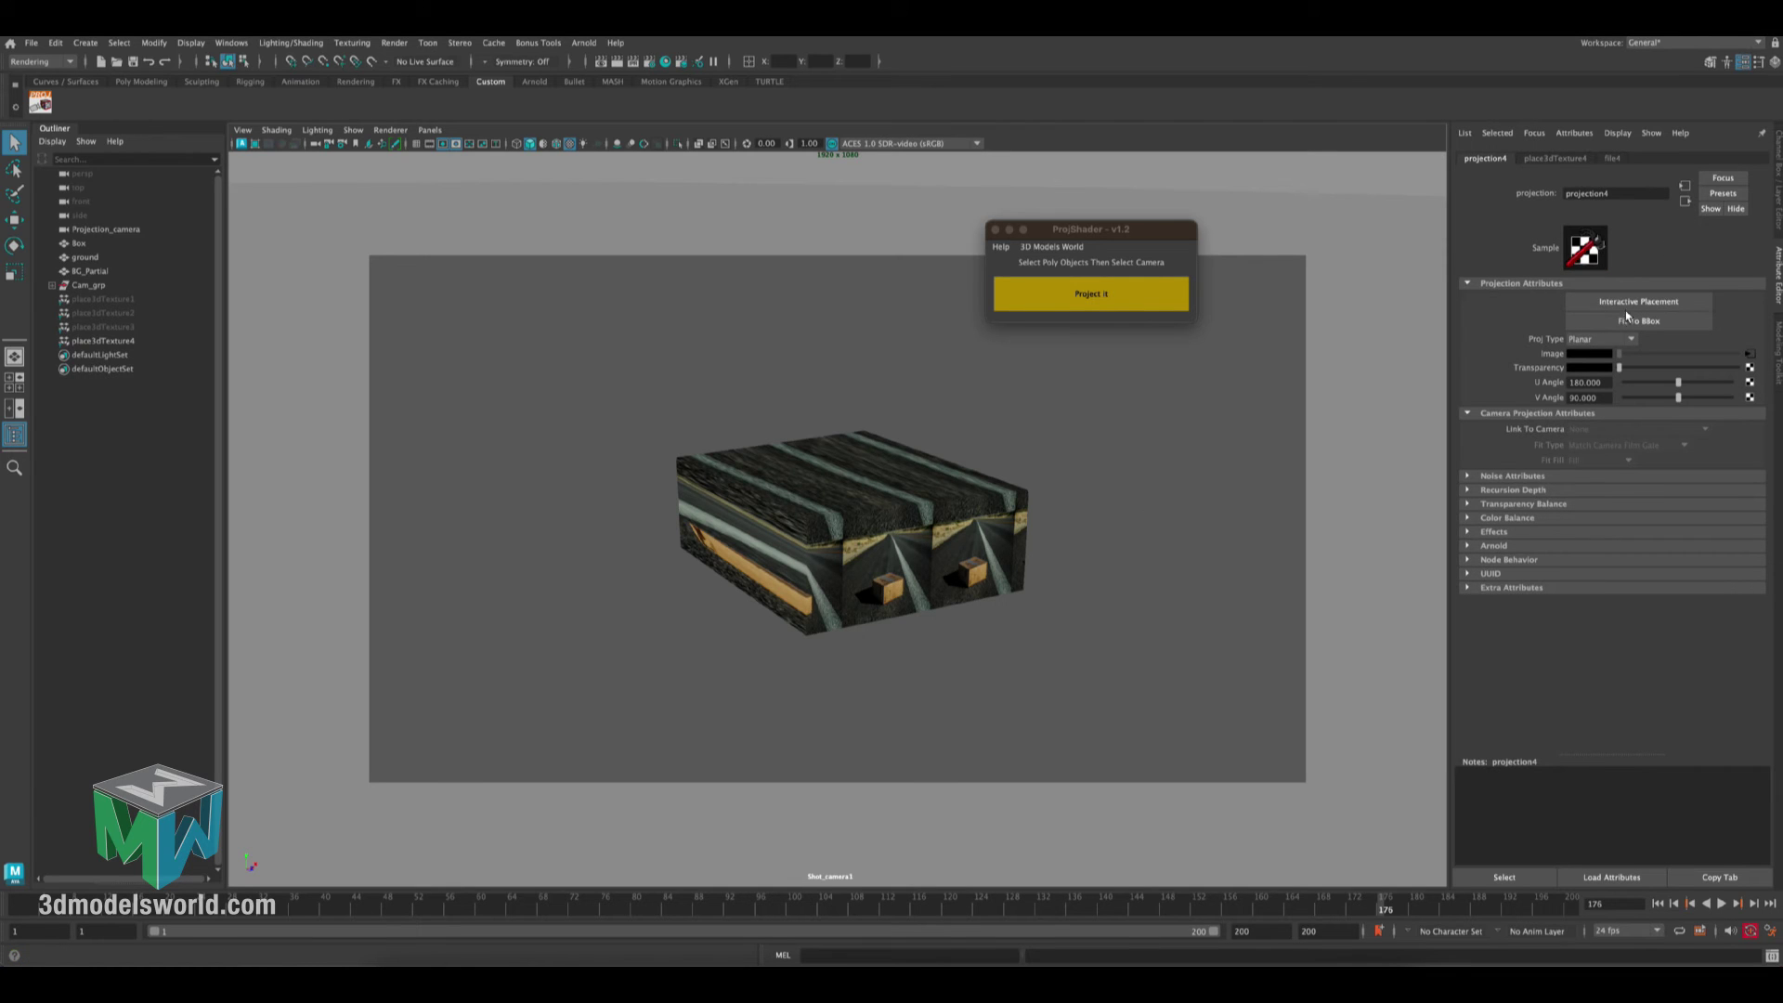
left_click(1599, 339)
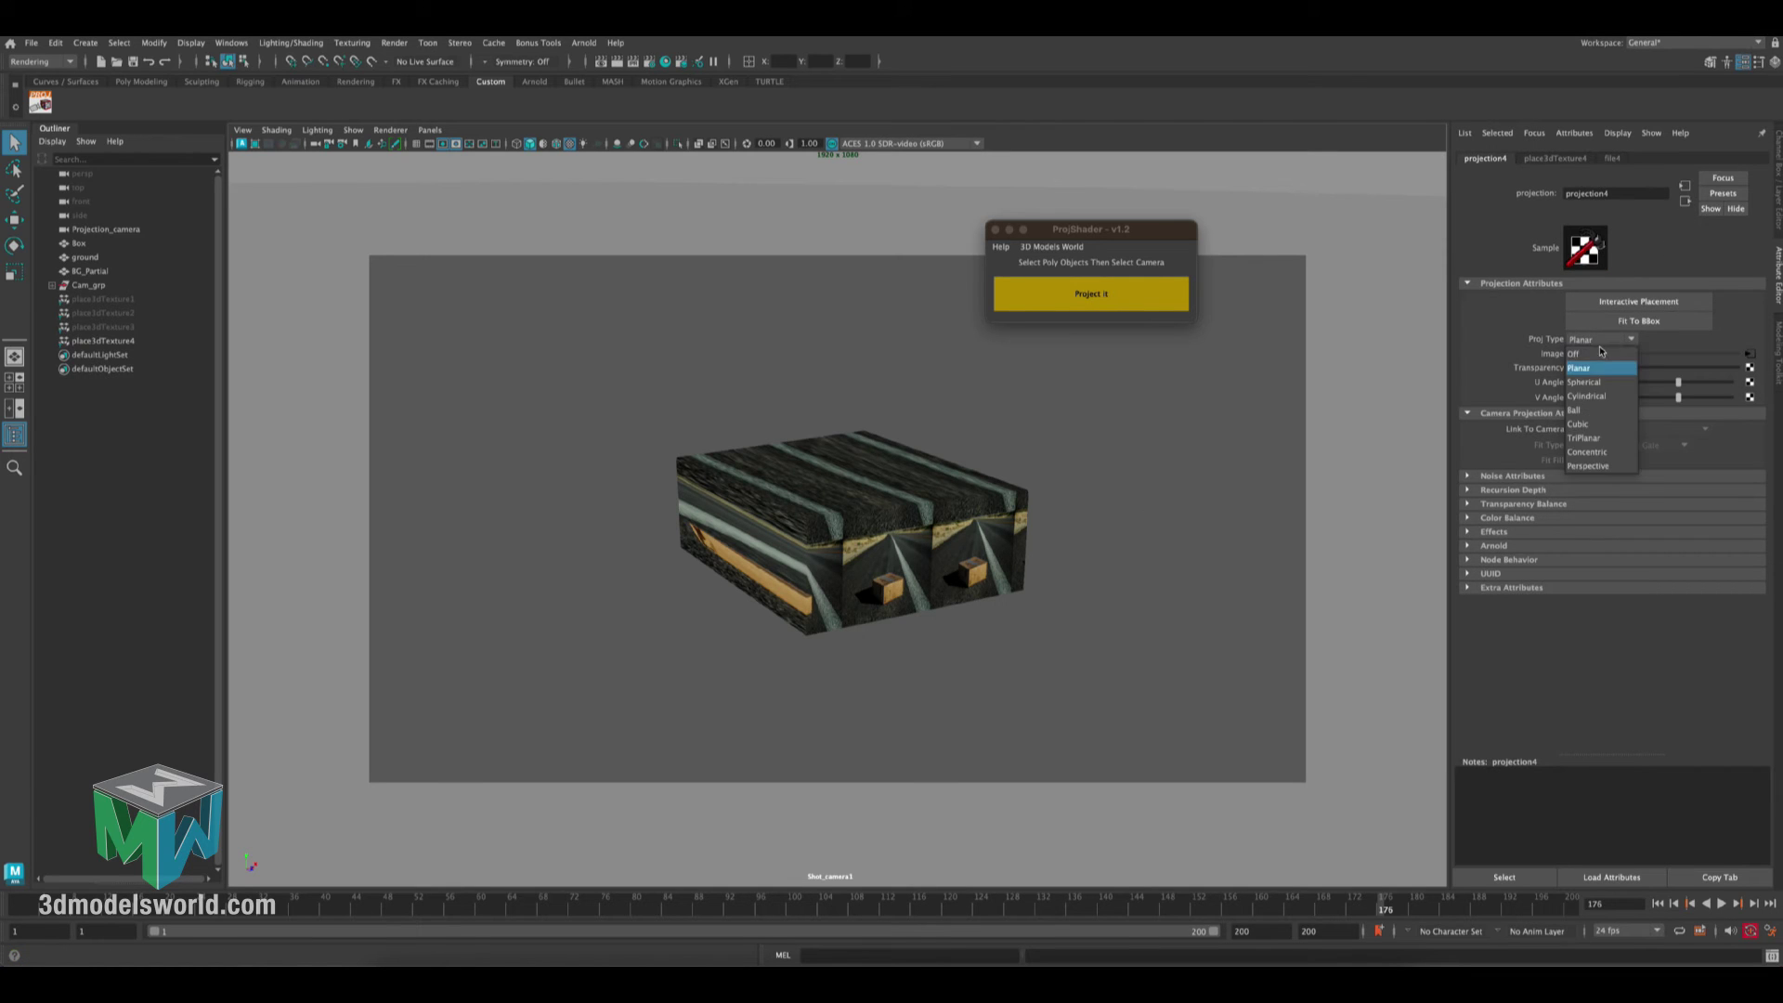
left_click(1591, 466)
left_click(1579, 429)
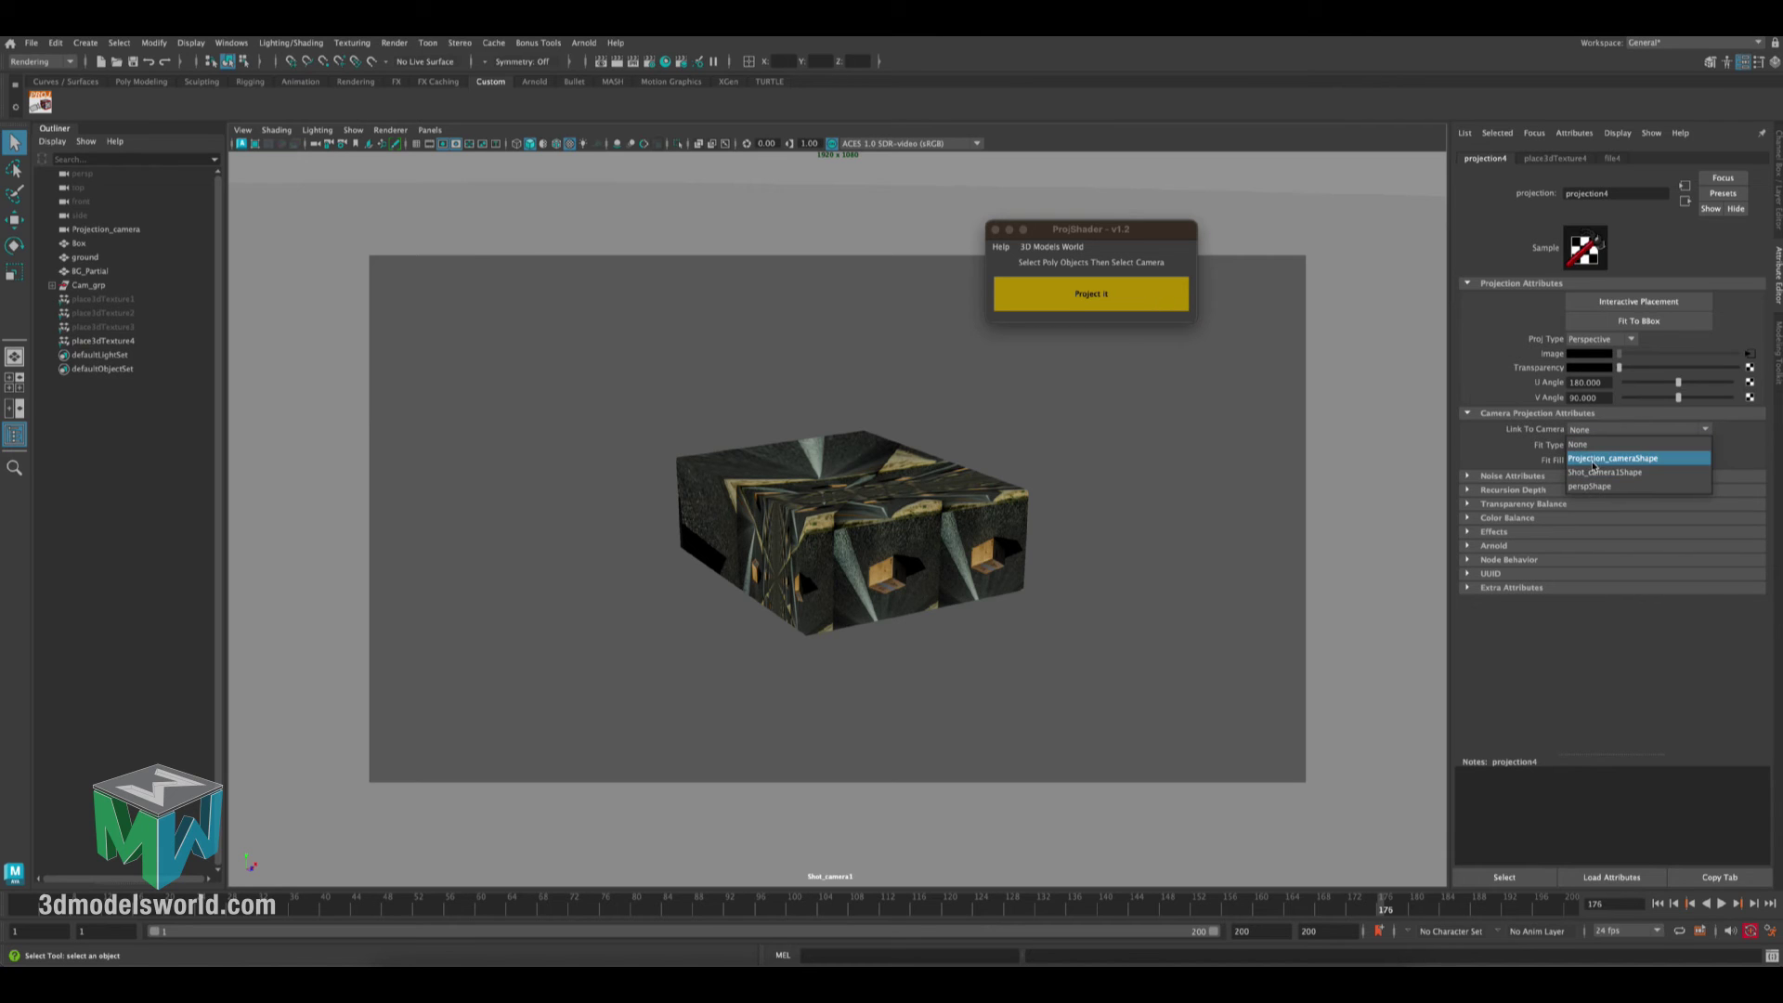
left_click(1588, 462)
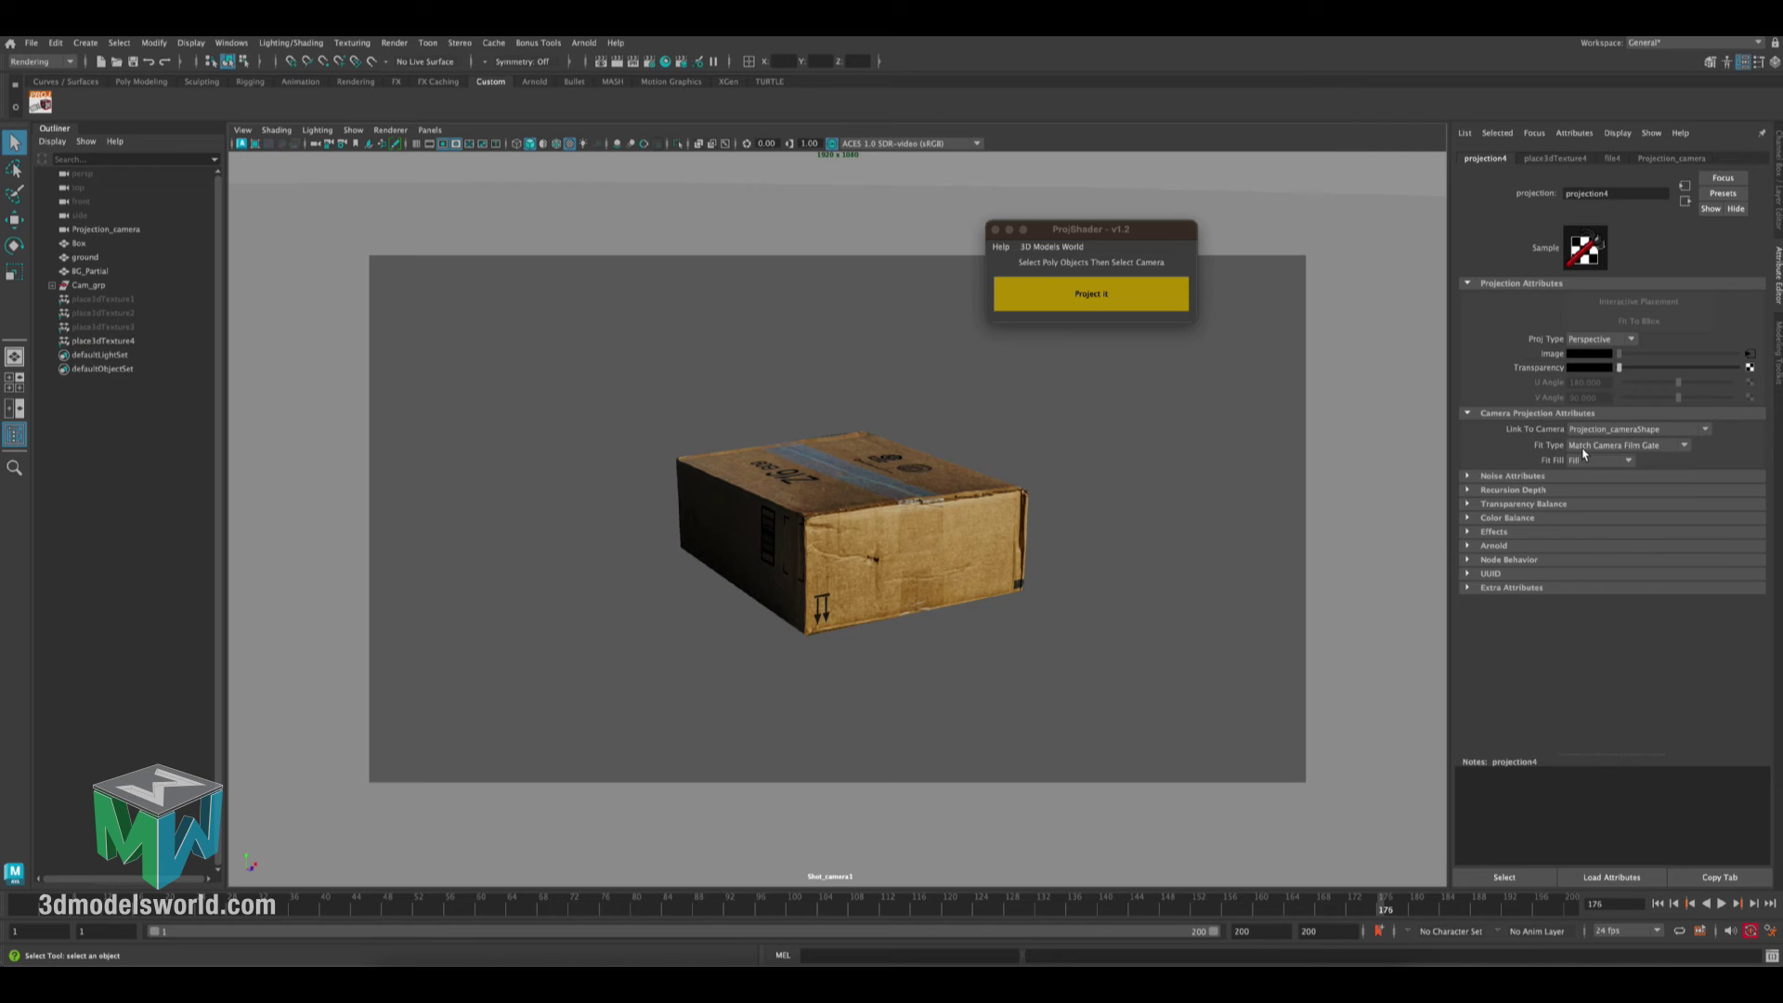
left_click(1585, 454)
left_click(1590, 487)
left_click(1588, 445)
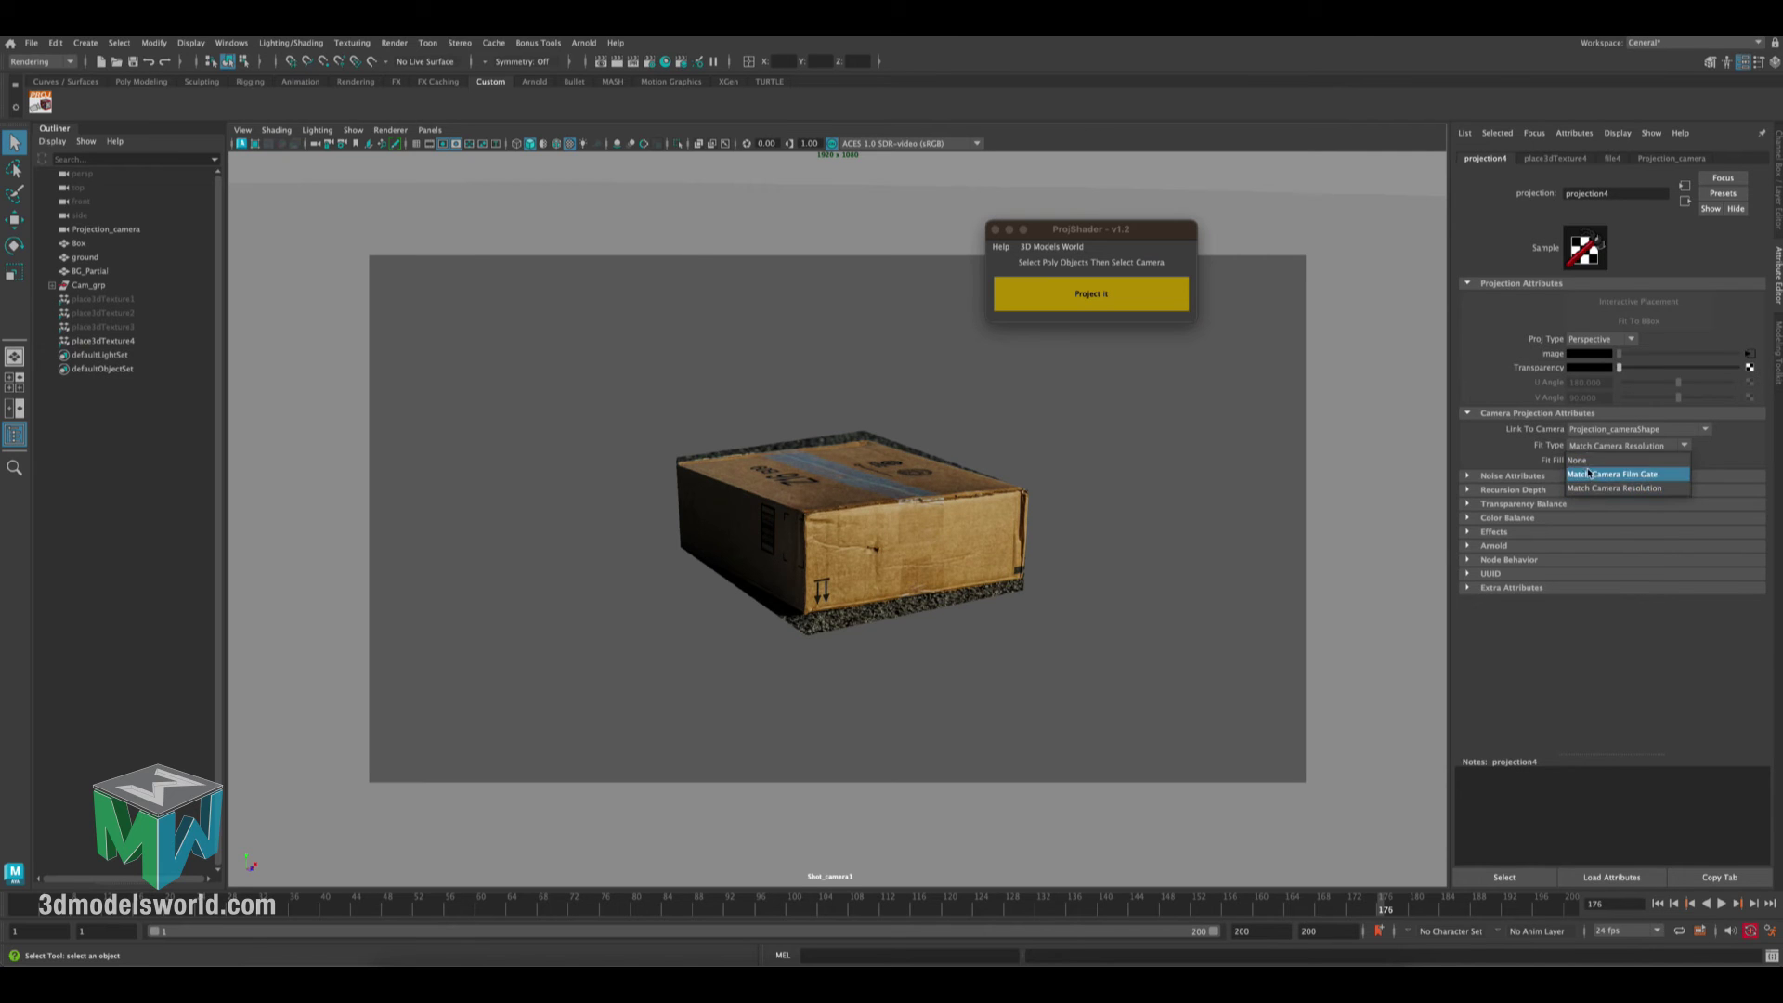
left_click(1588, 473)
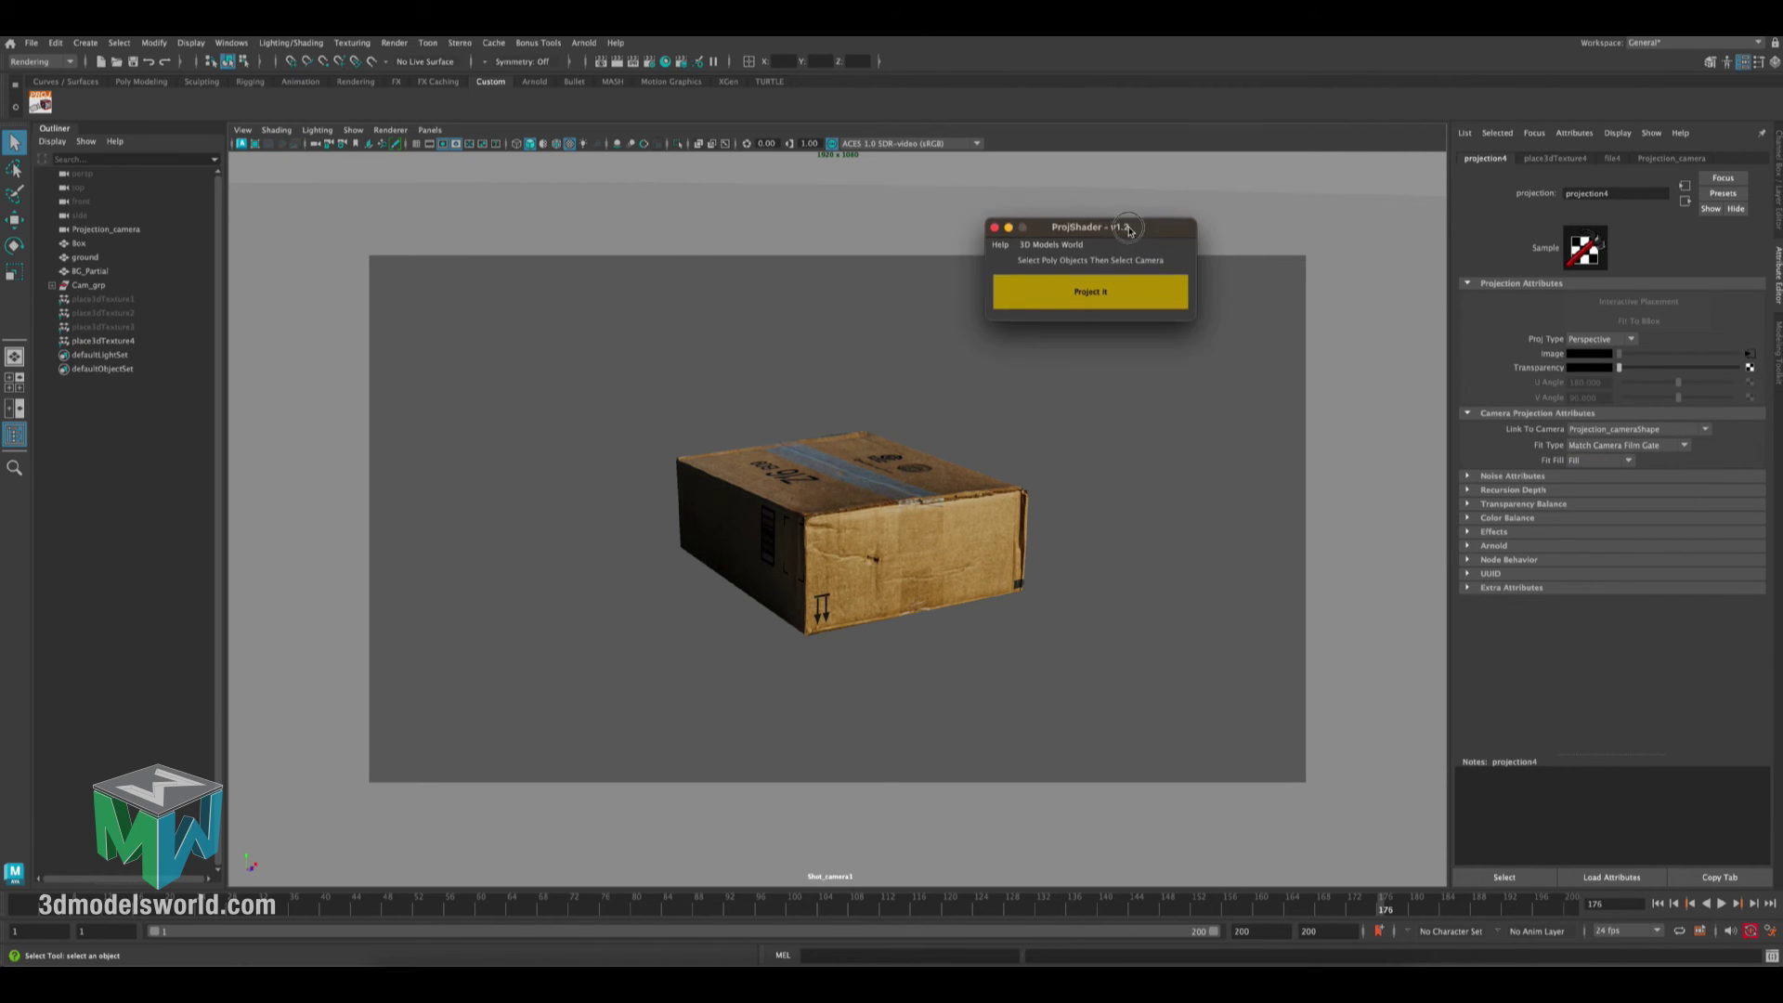
left_click_drag(1107, 229, 1167, 218)
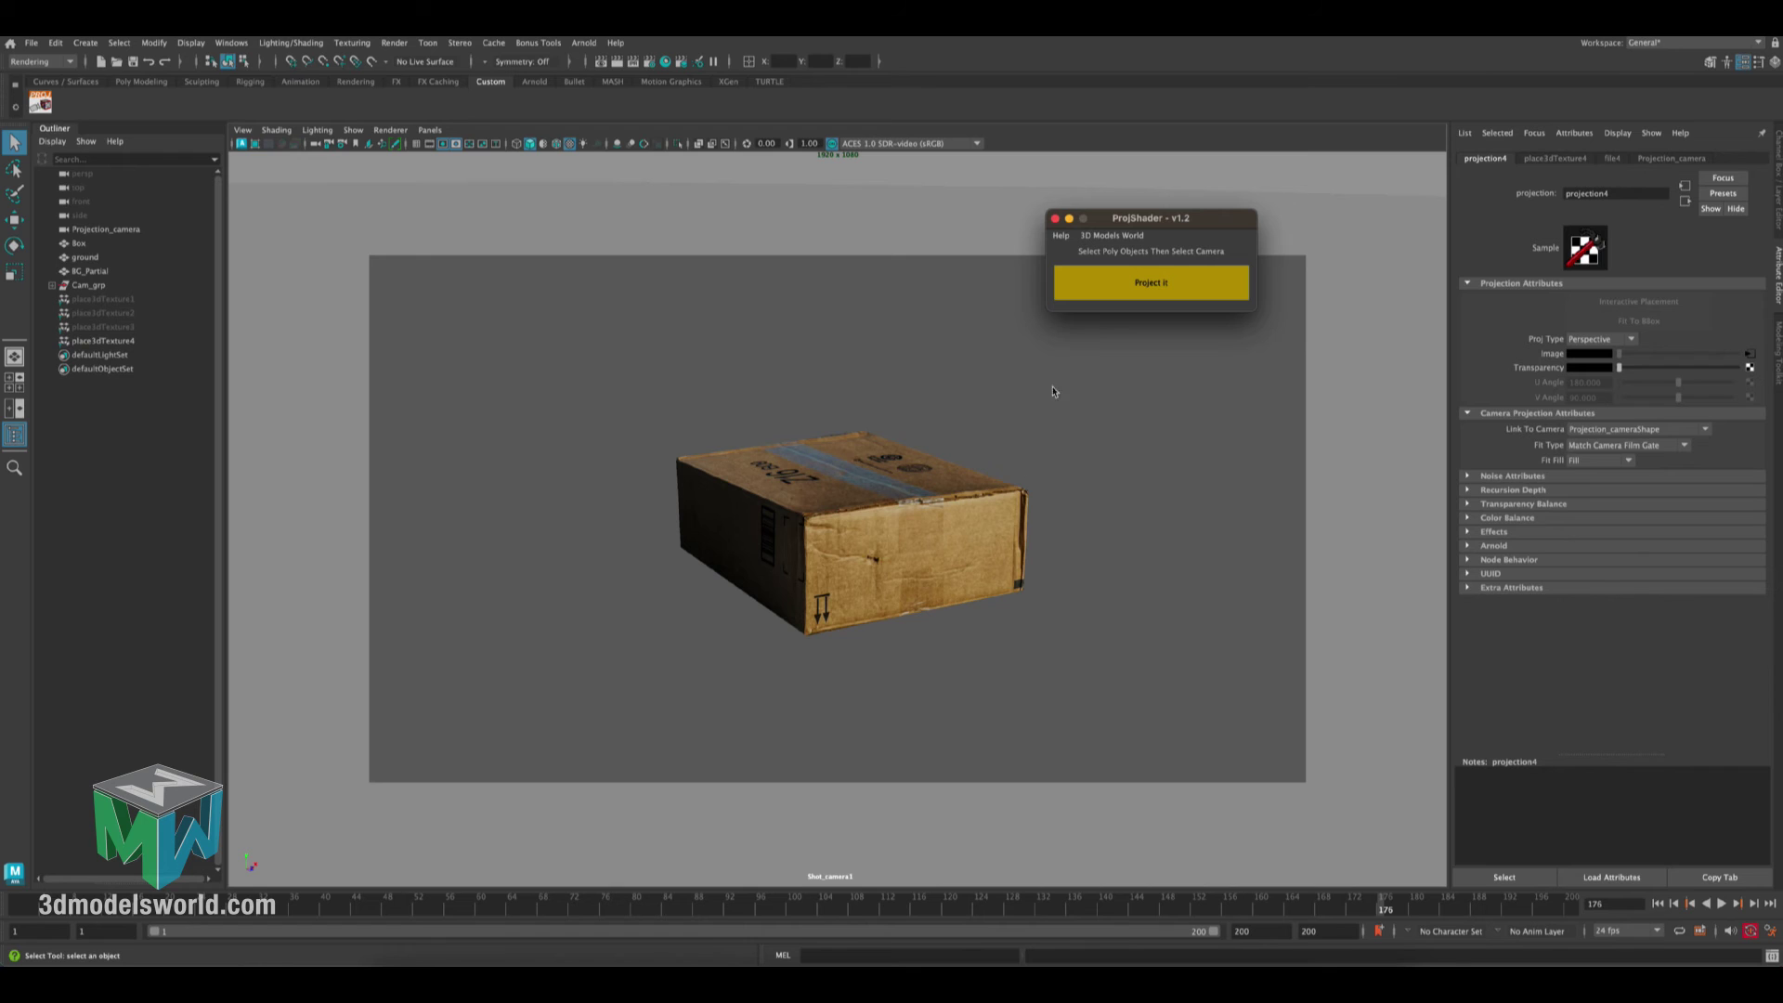
left_click(1131, 288)
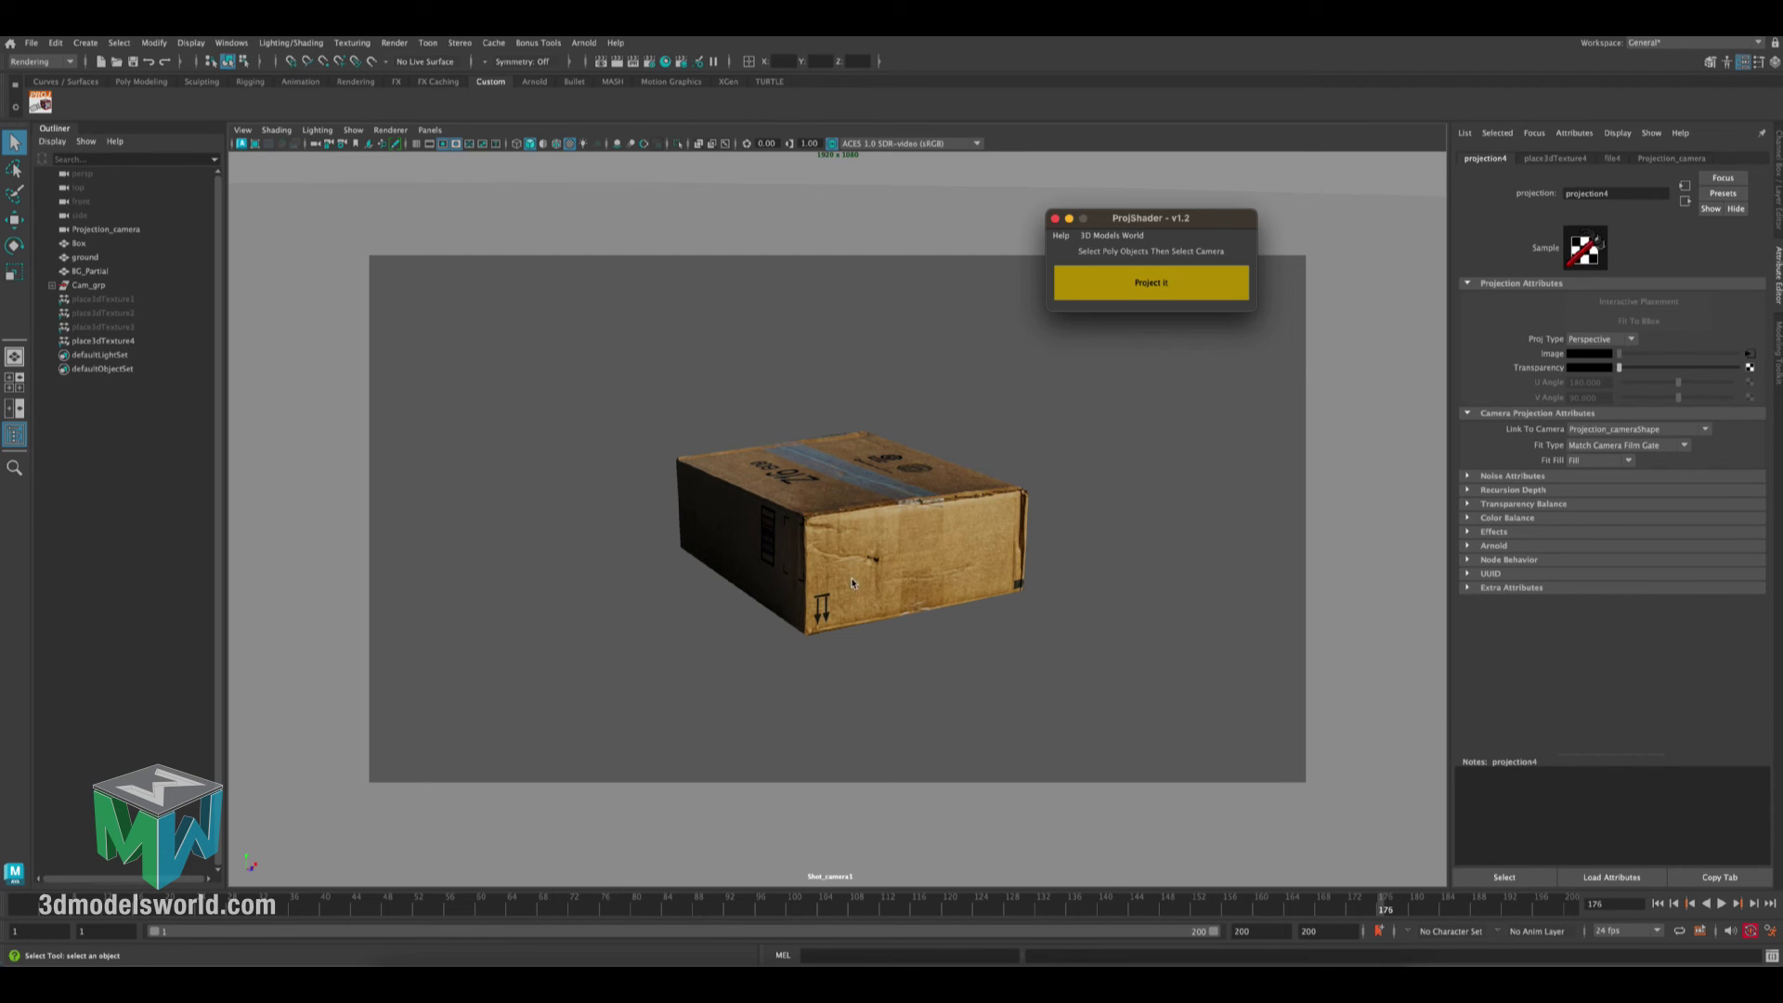
left_click(894, 599)
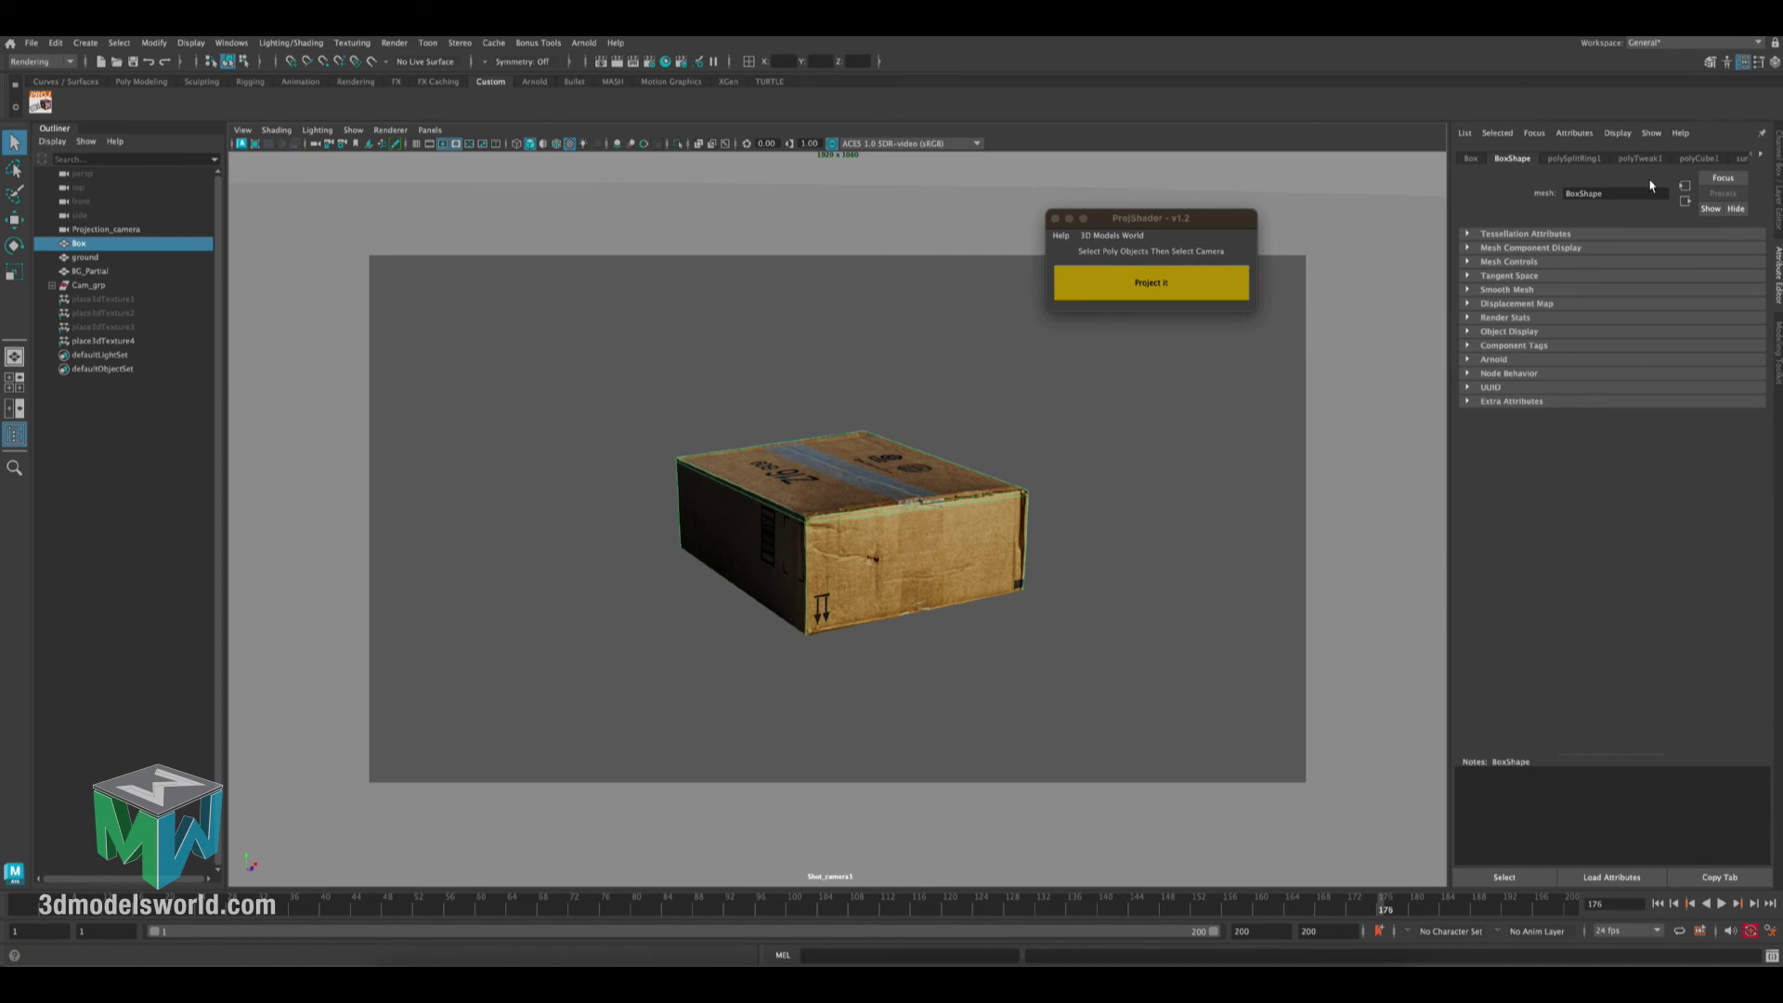
left_click(1760, 155)
left_click(1711, 159)
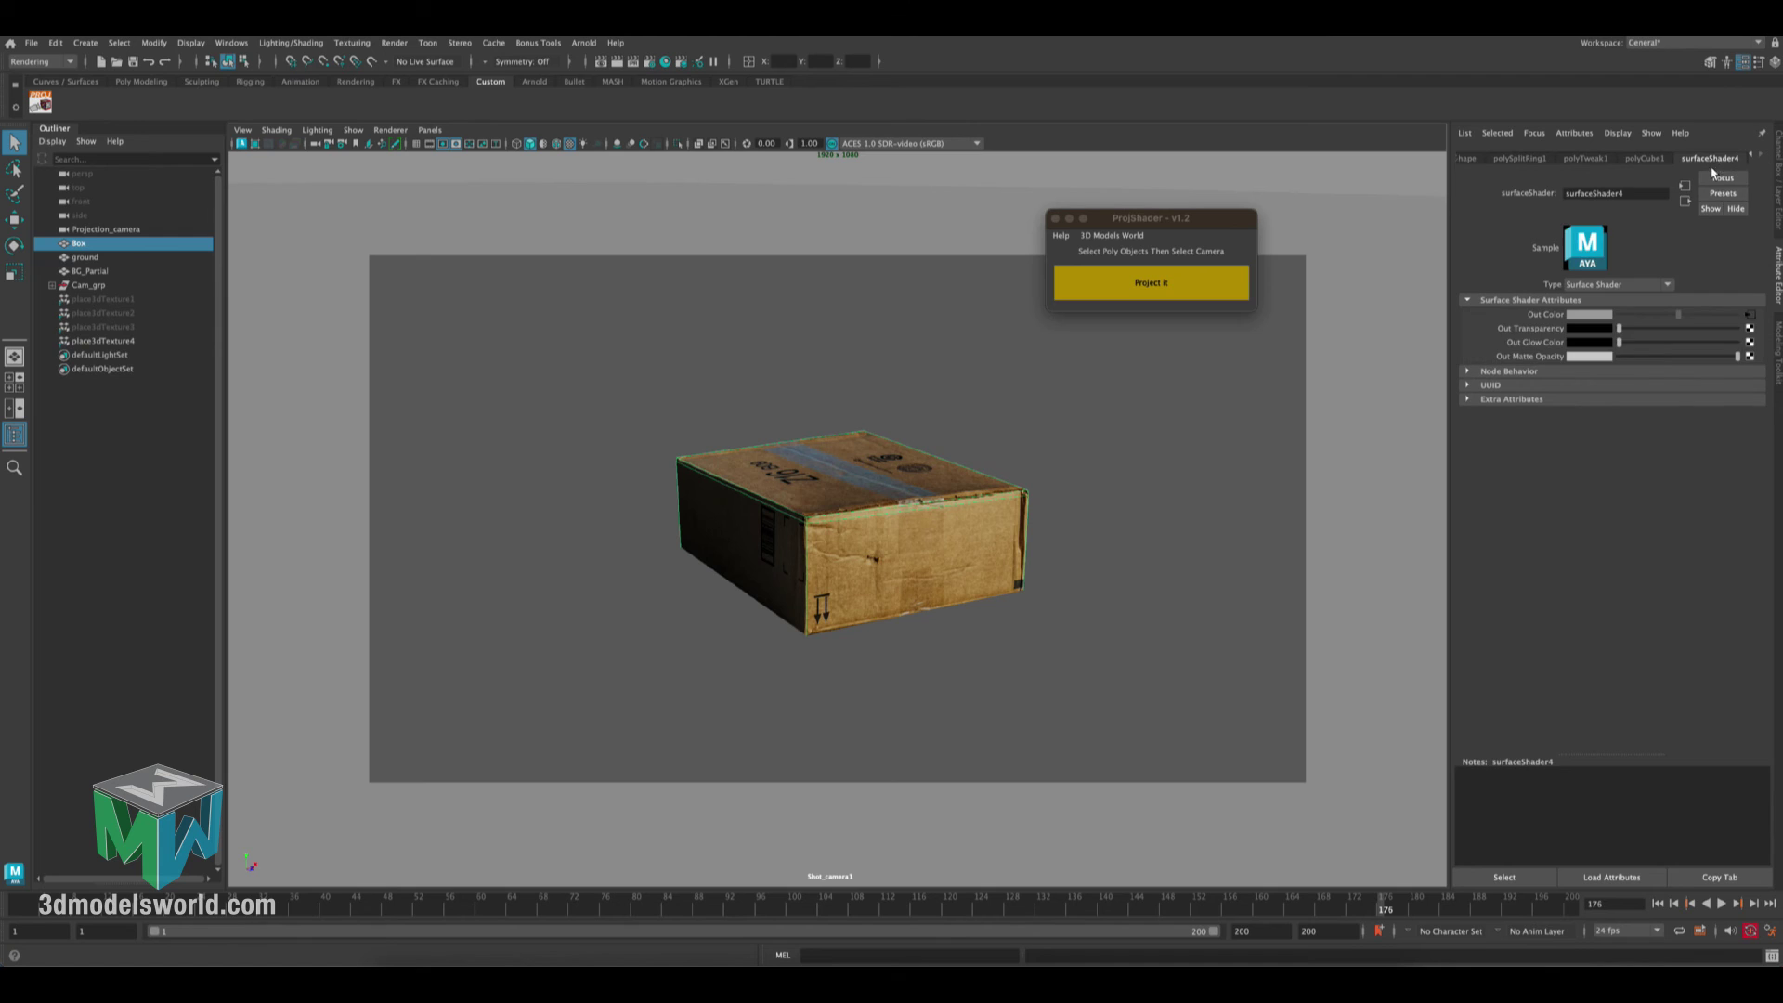
left_click(1750, 315)
left_click(1580, 446)
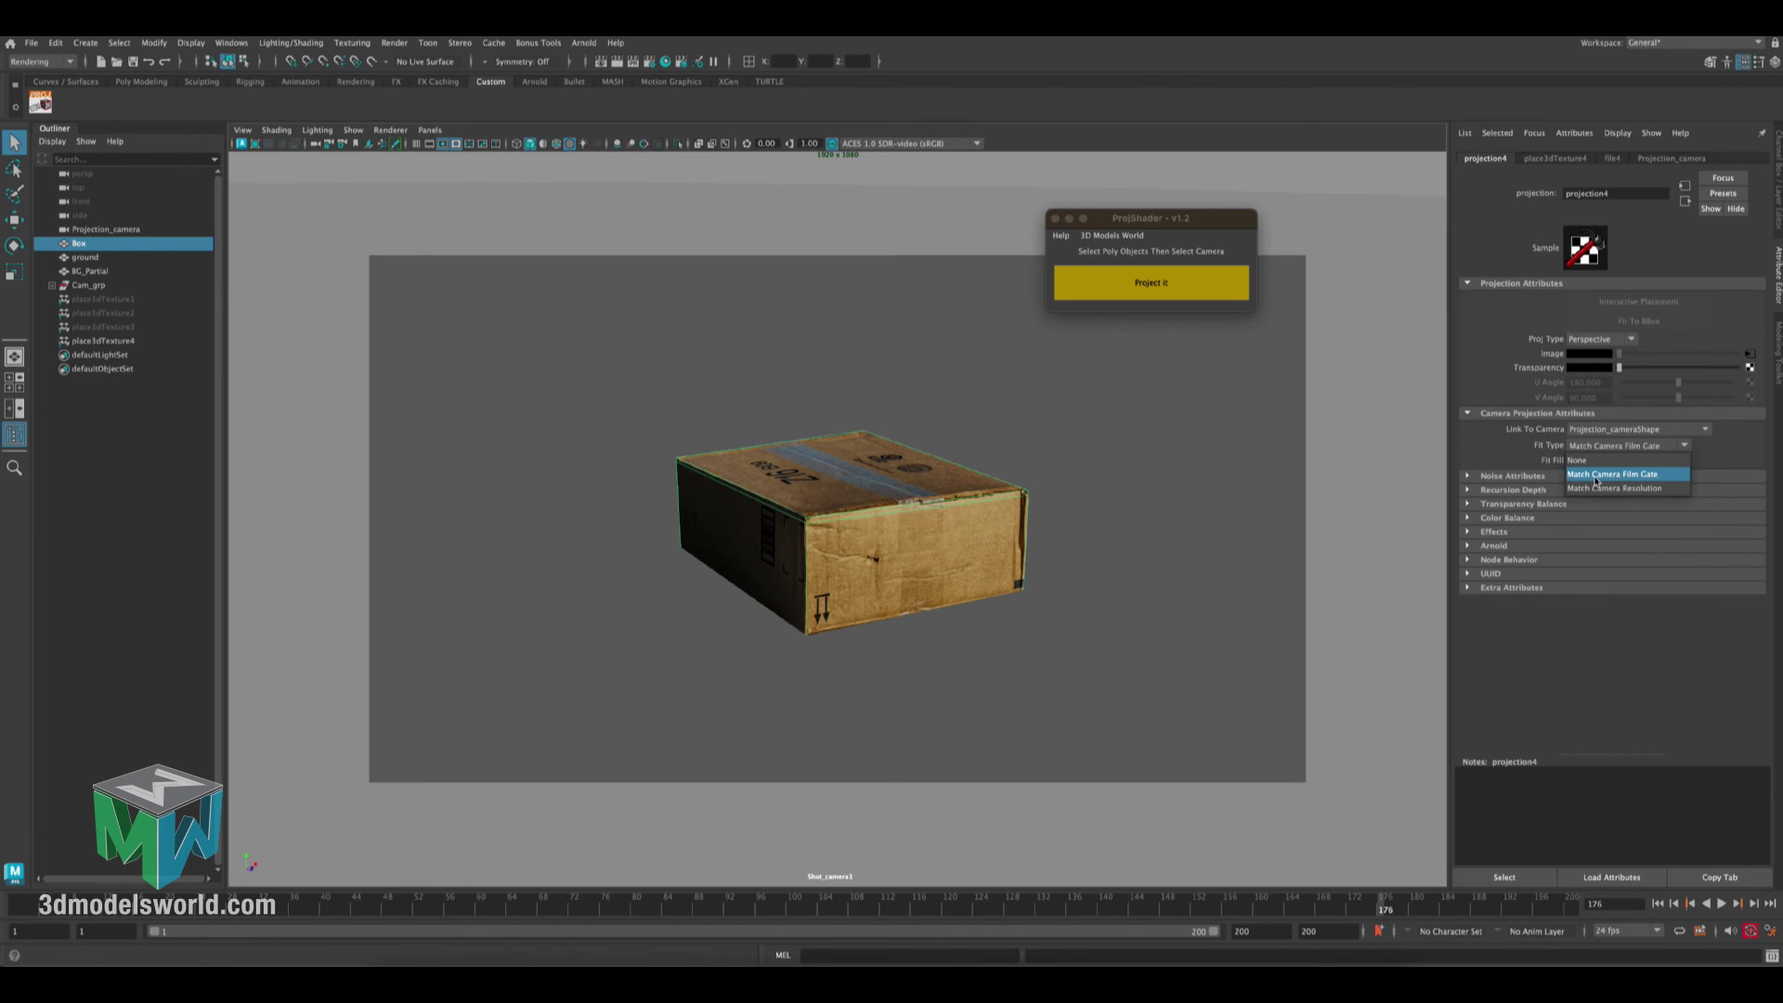
left_click(1597, 481)
left_click(1592, 446)
left_click(1591, 490)
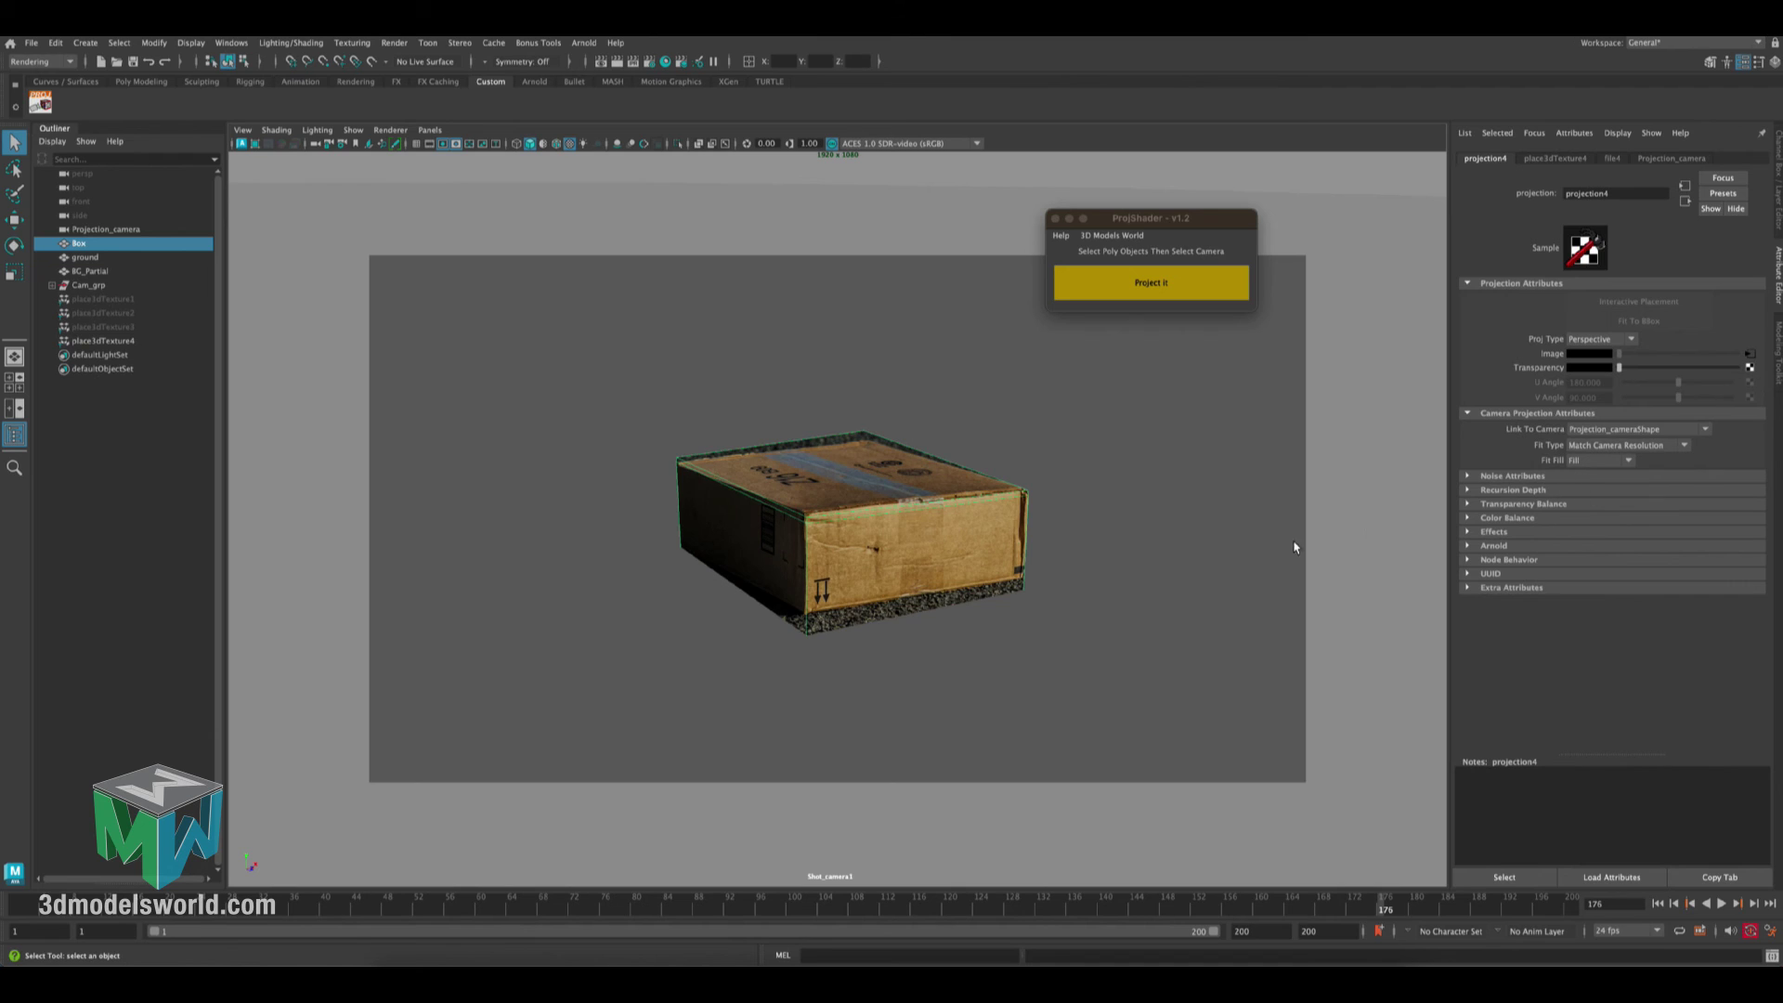
left_click(1585, 446)
left_click(1590, 476)
left_click(1584, 460)
left_click(1581, 476)
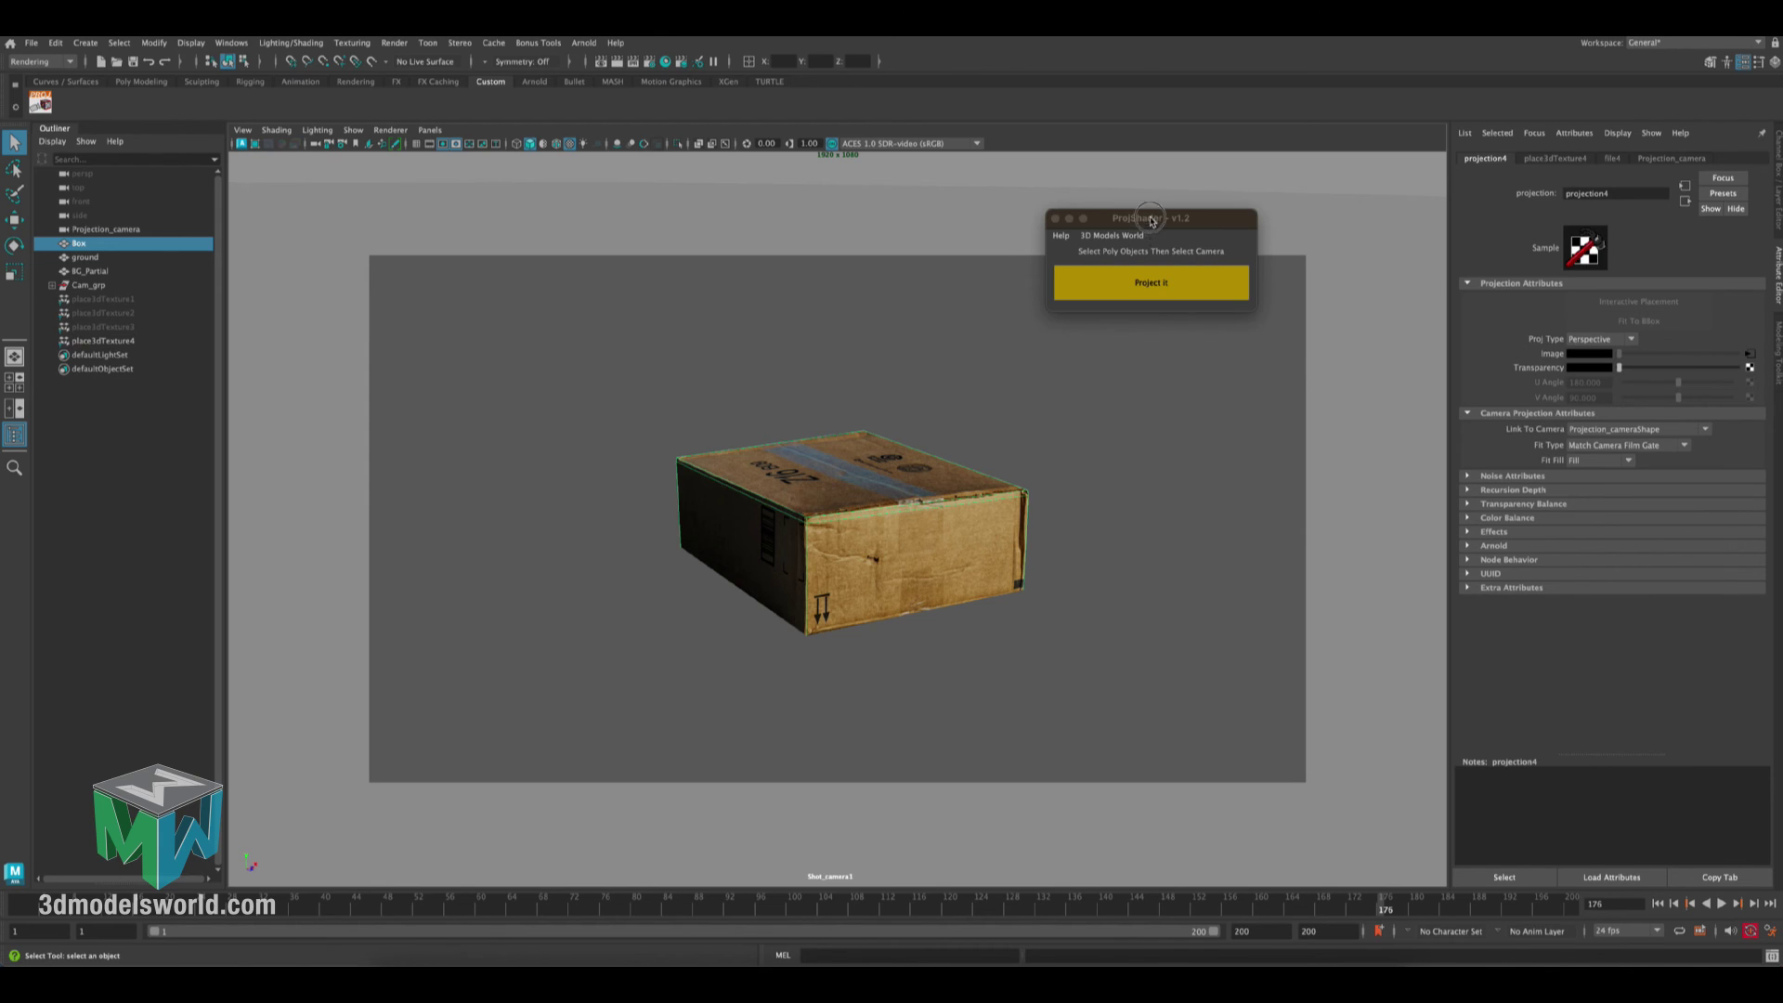
mouse_move(1152, 217)
left_mouse_down()
mouse_move(1168, 204)
mouse_move(1146, 217)
left_mouse_up()
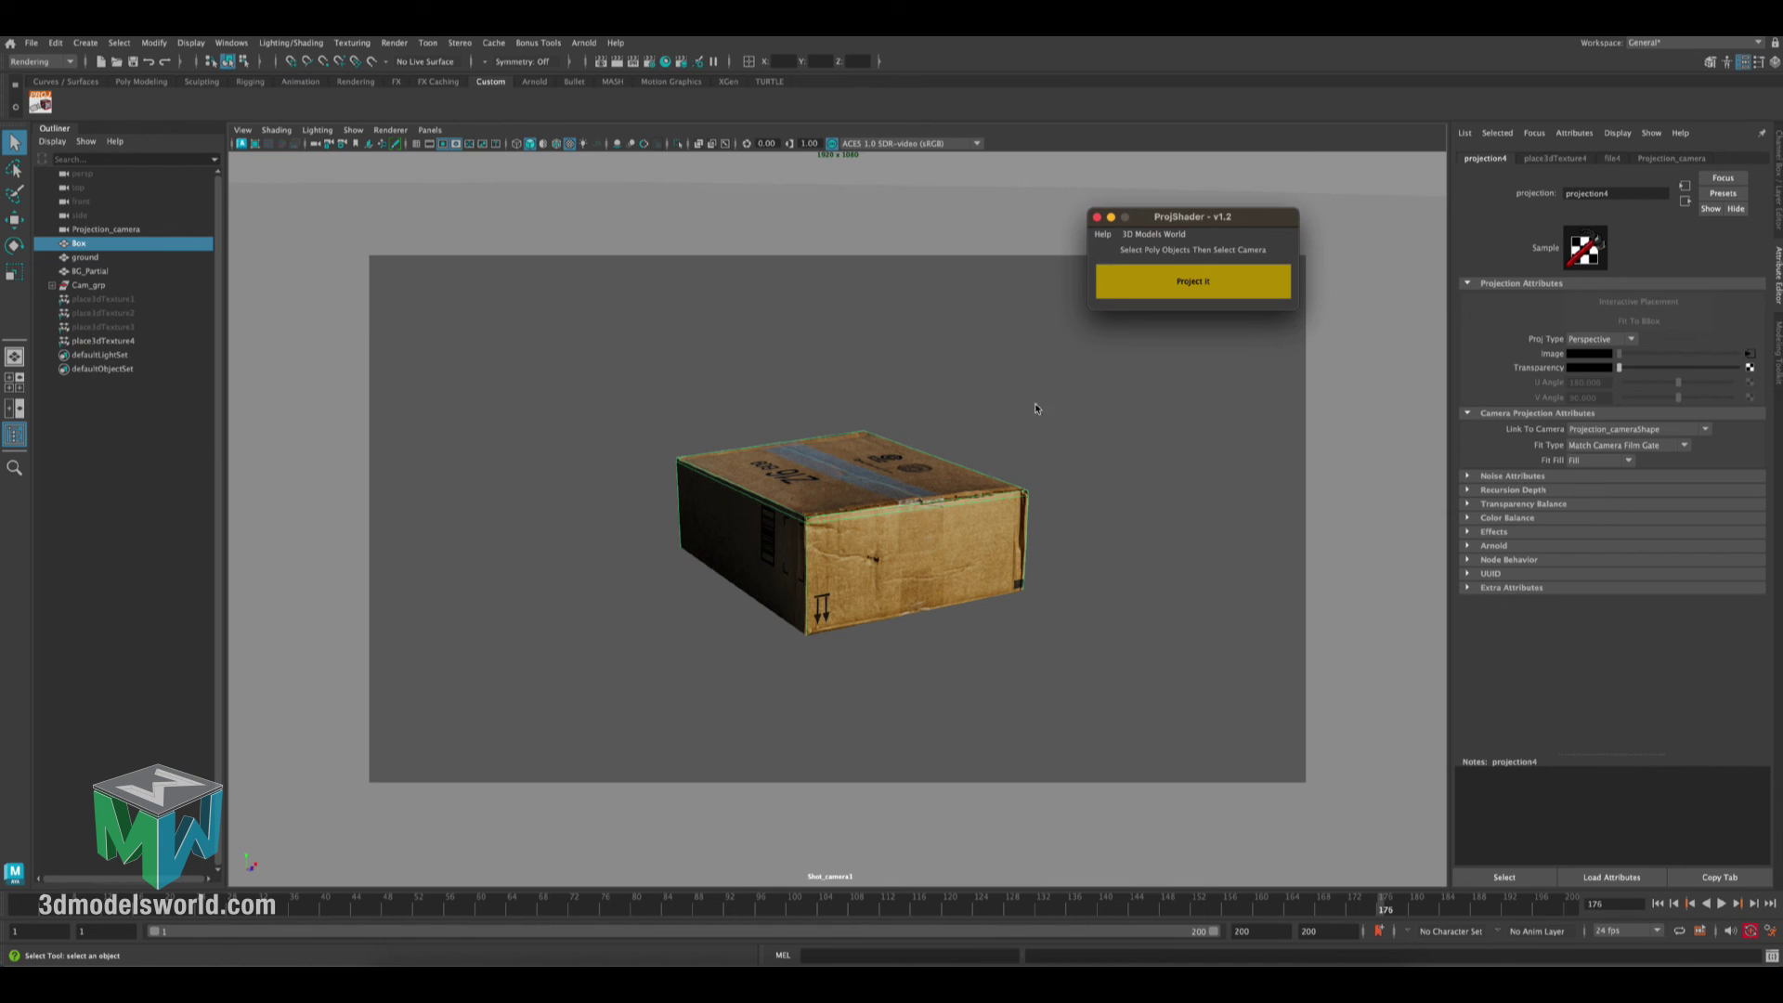
left_click(1102, 234)
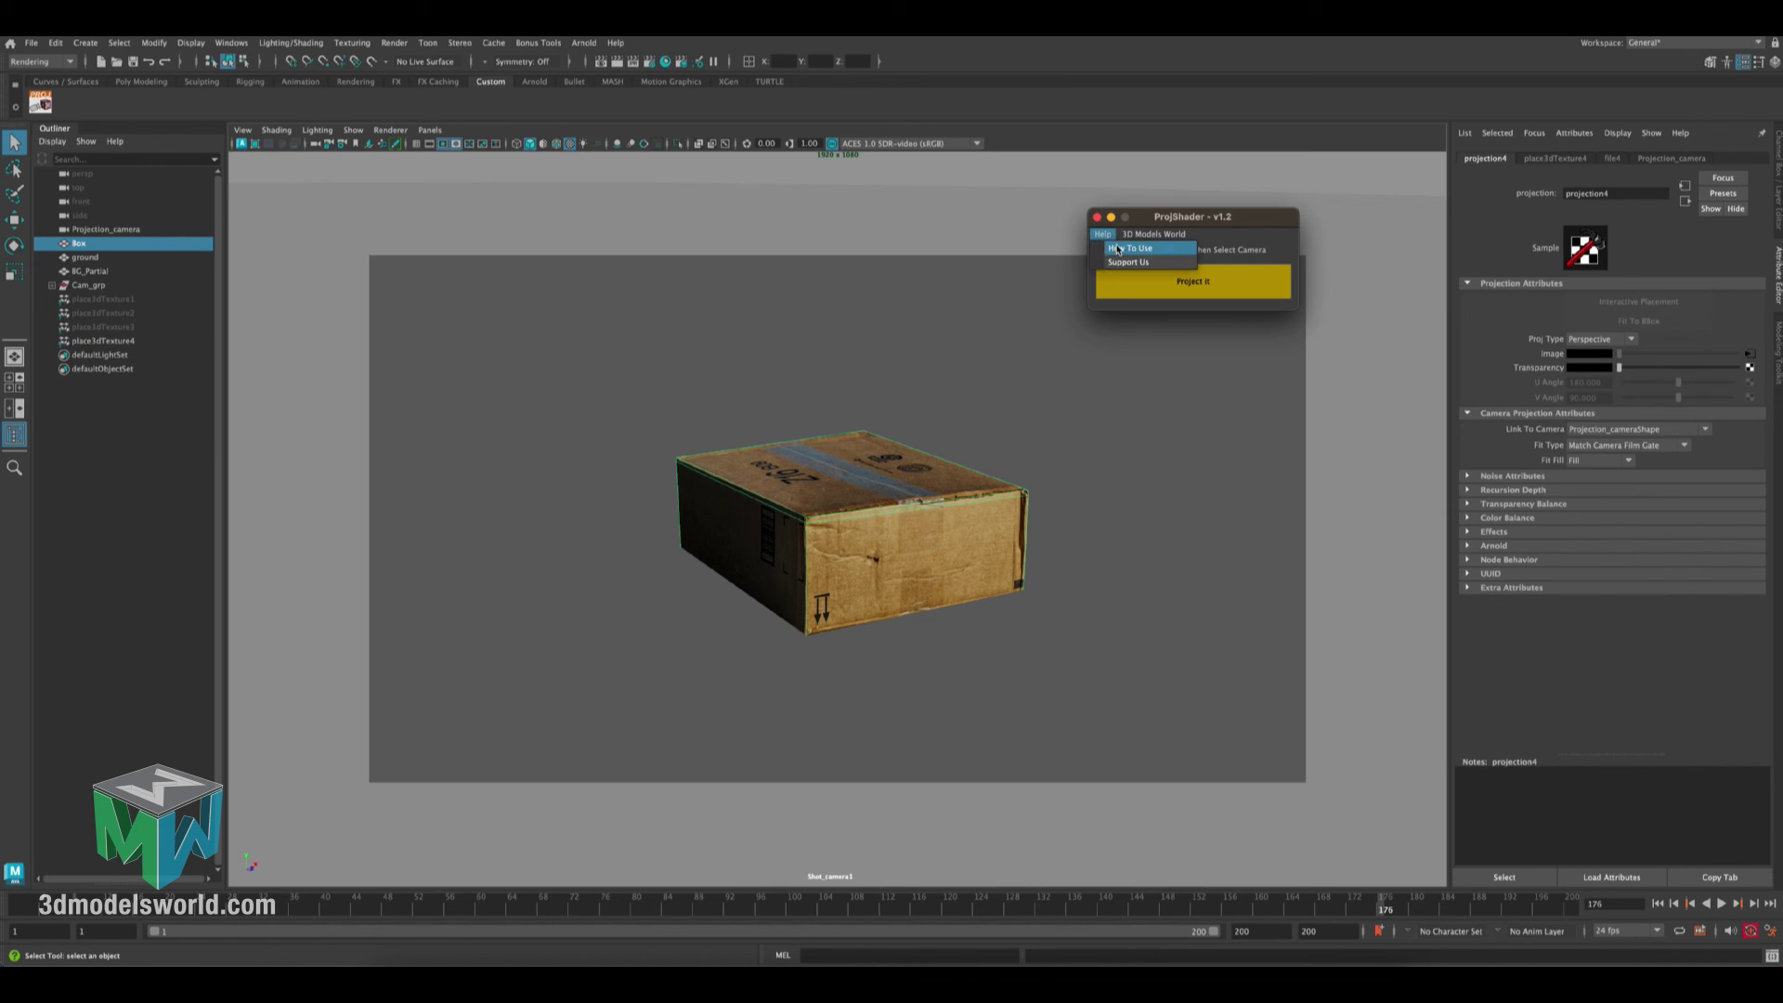
left_click(1116, 253)
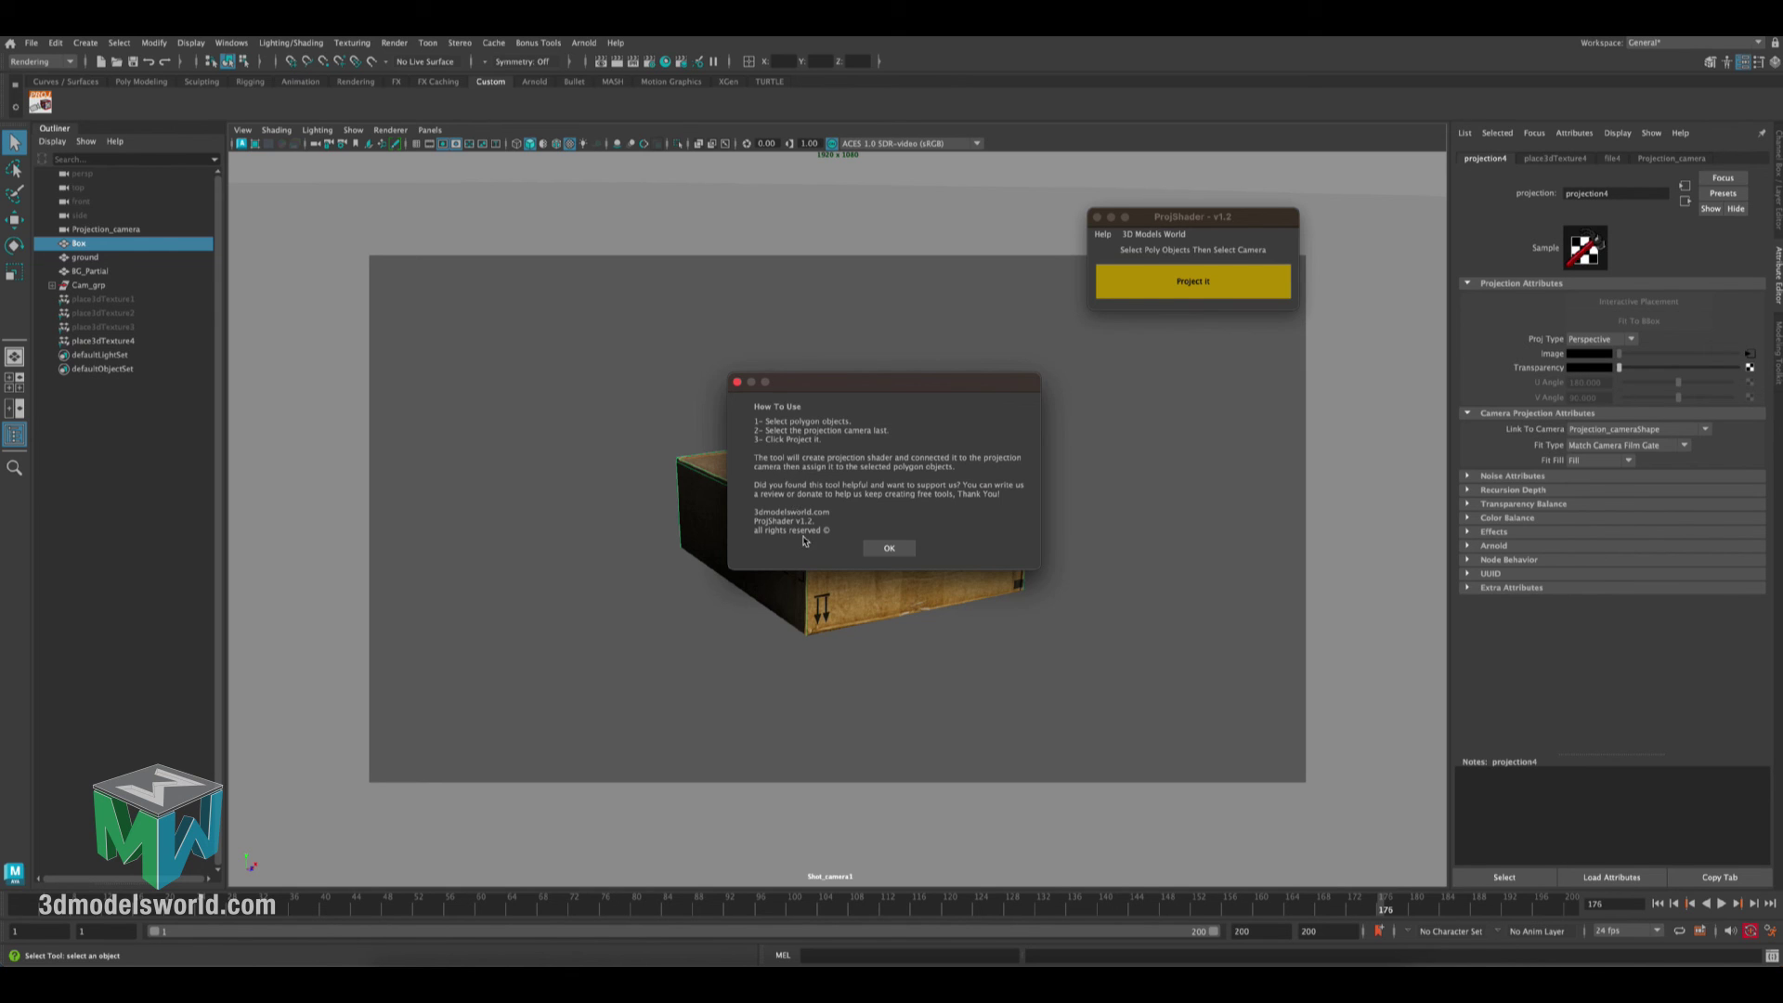
left_click(889, 548)
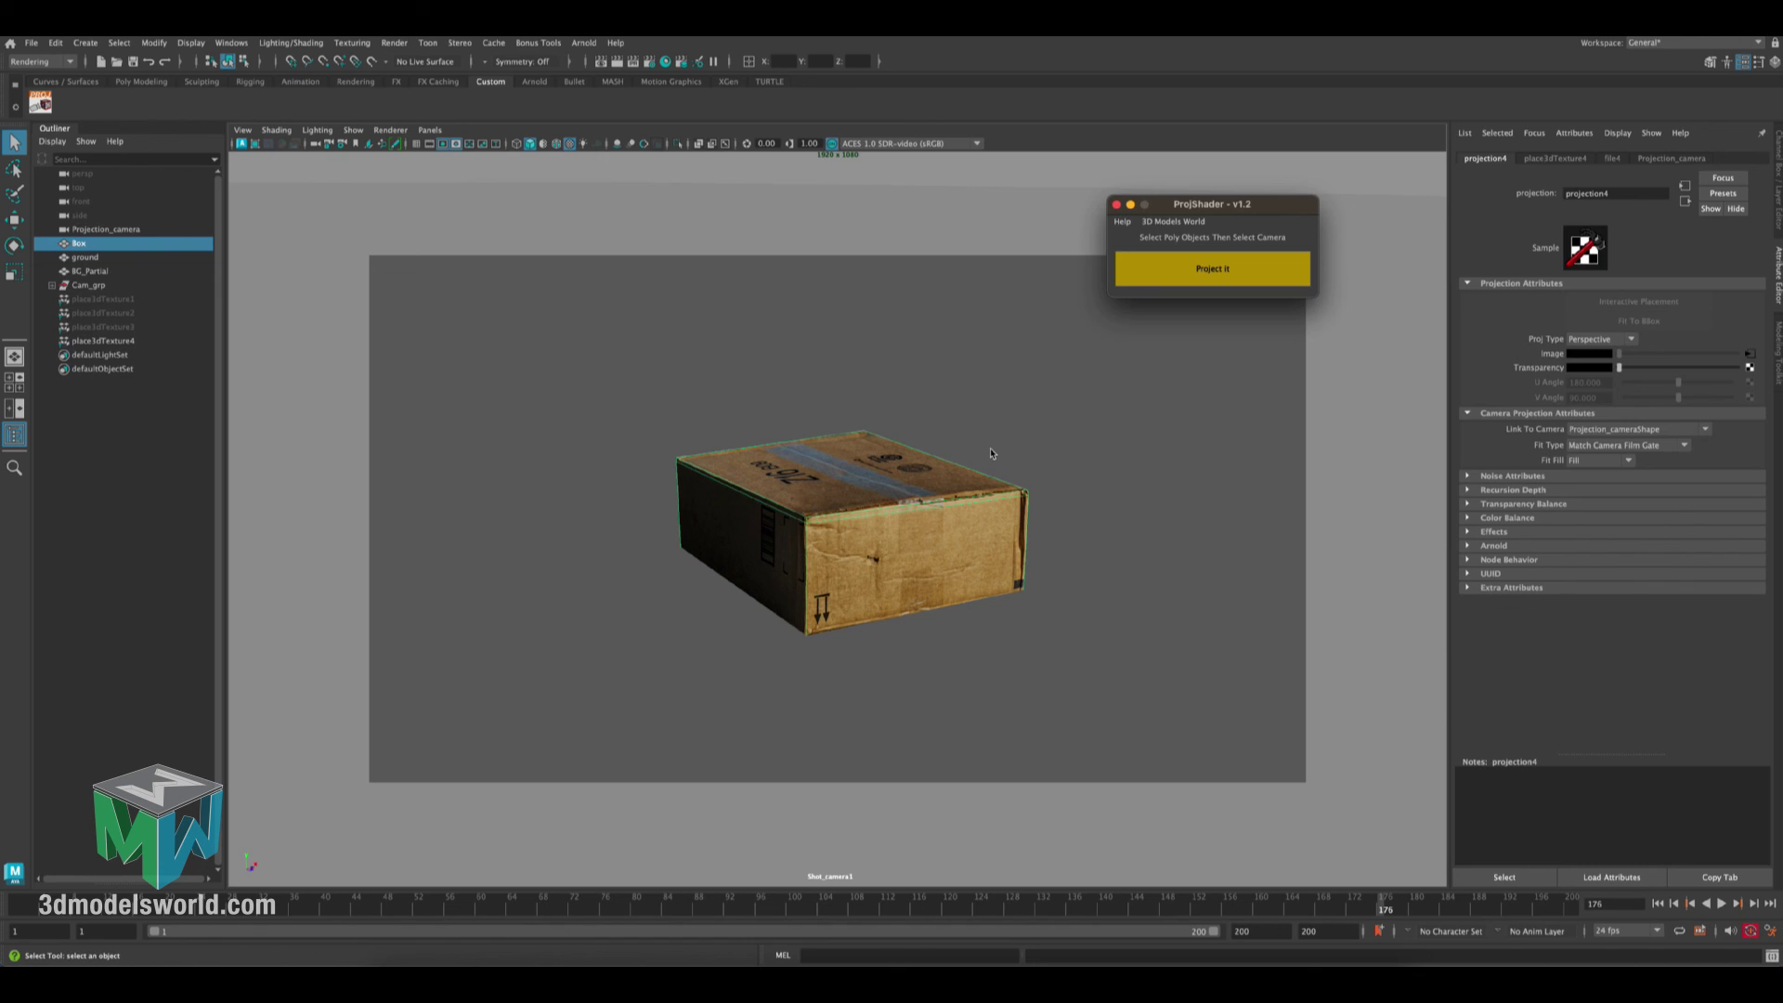
left_click(1123, 222)
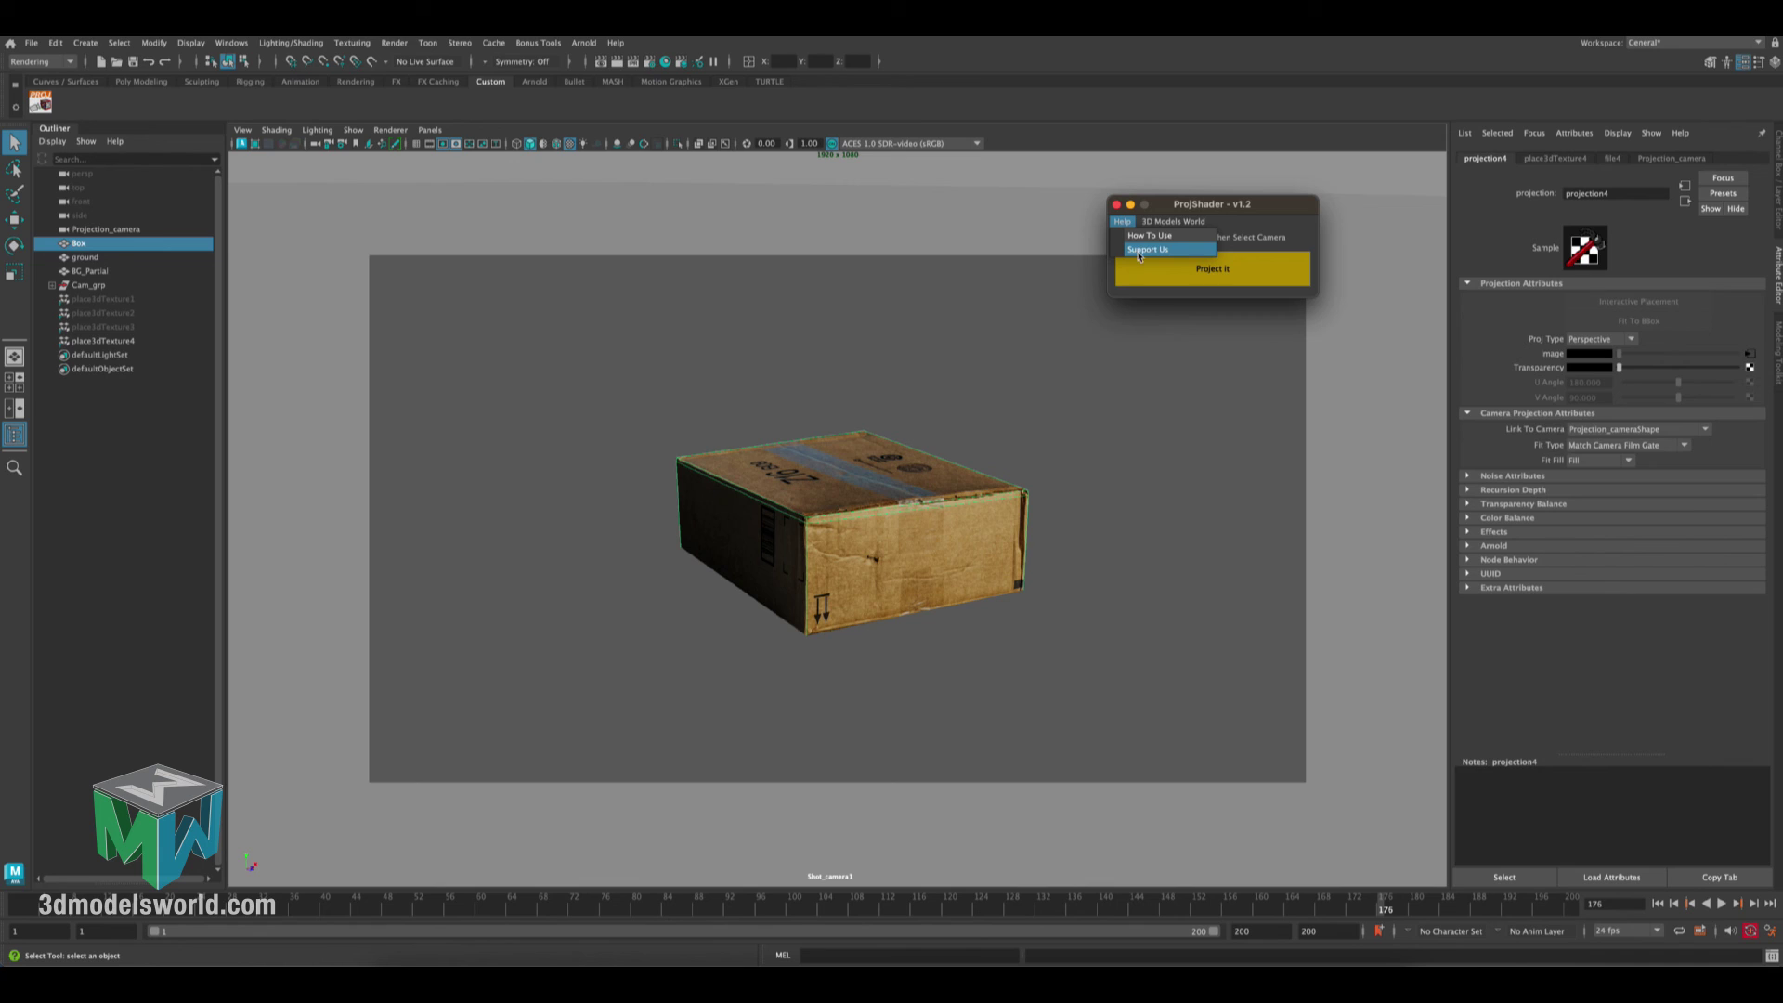
left_click(1139, 217)
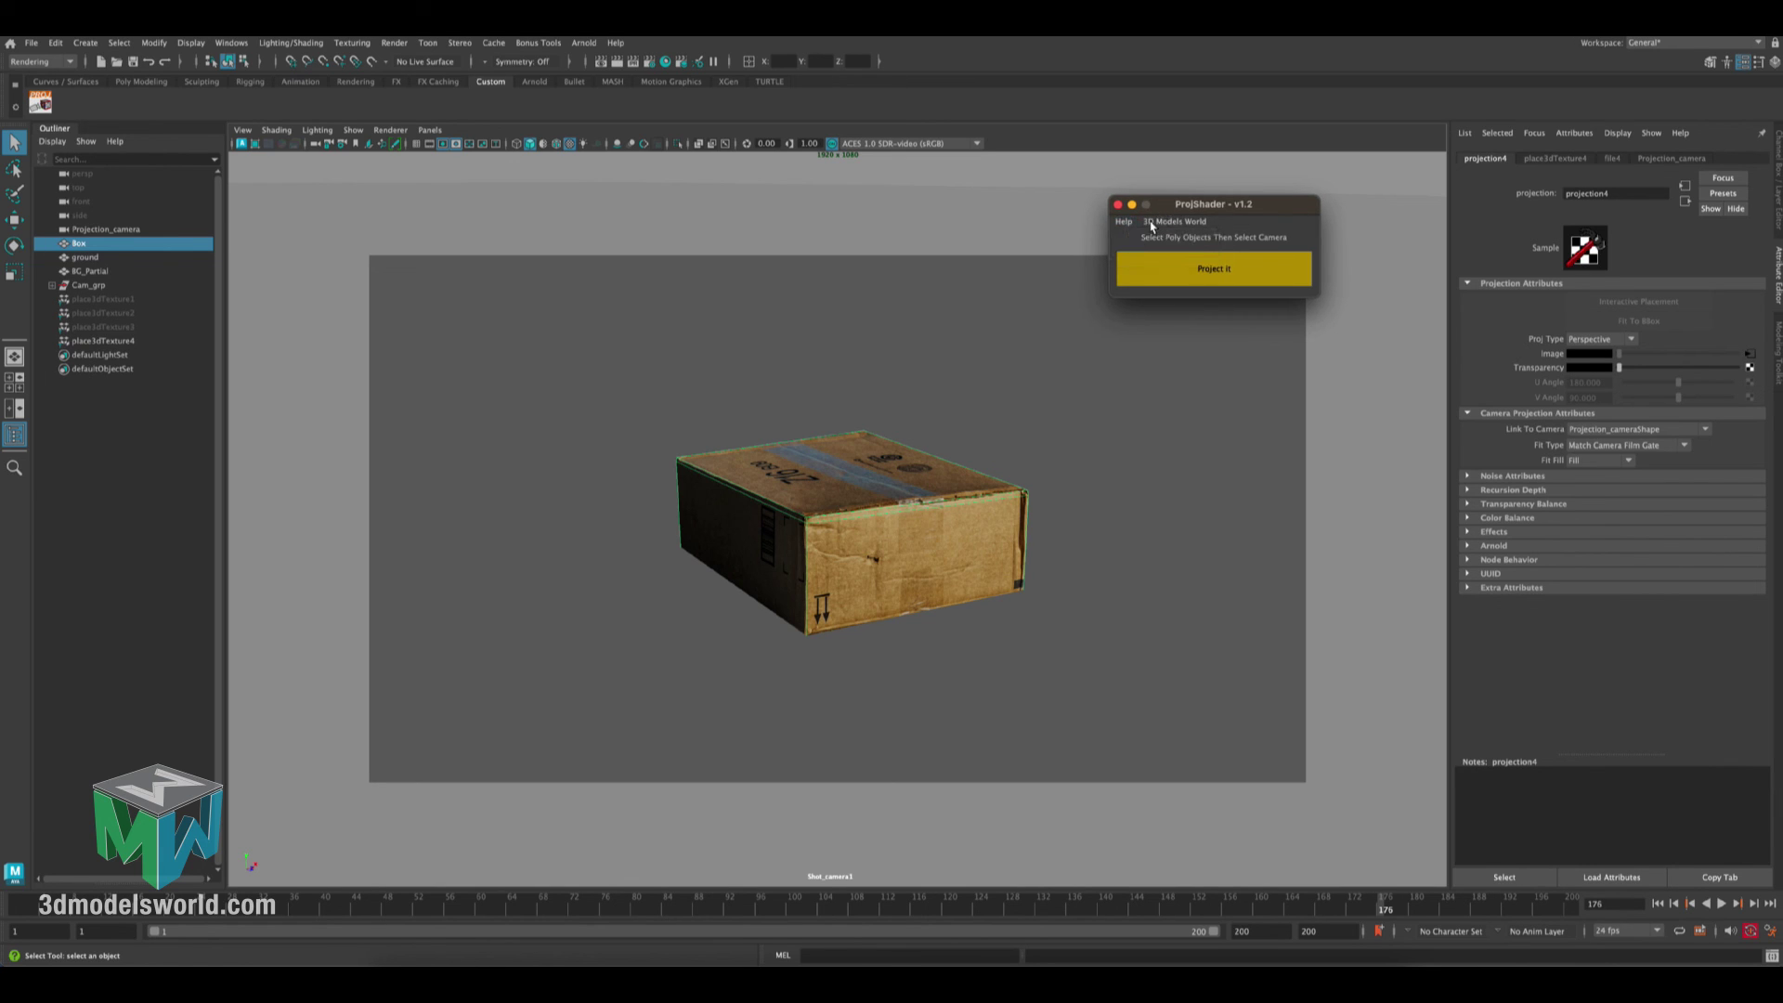